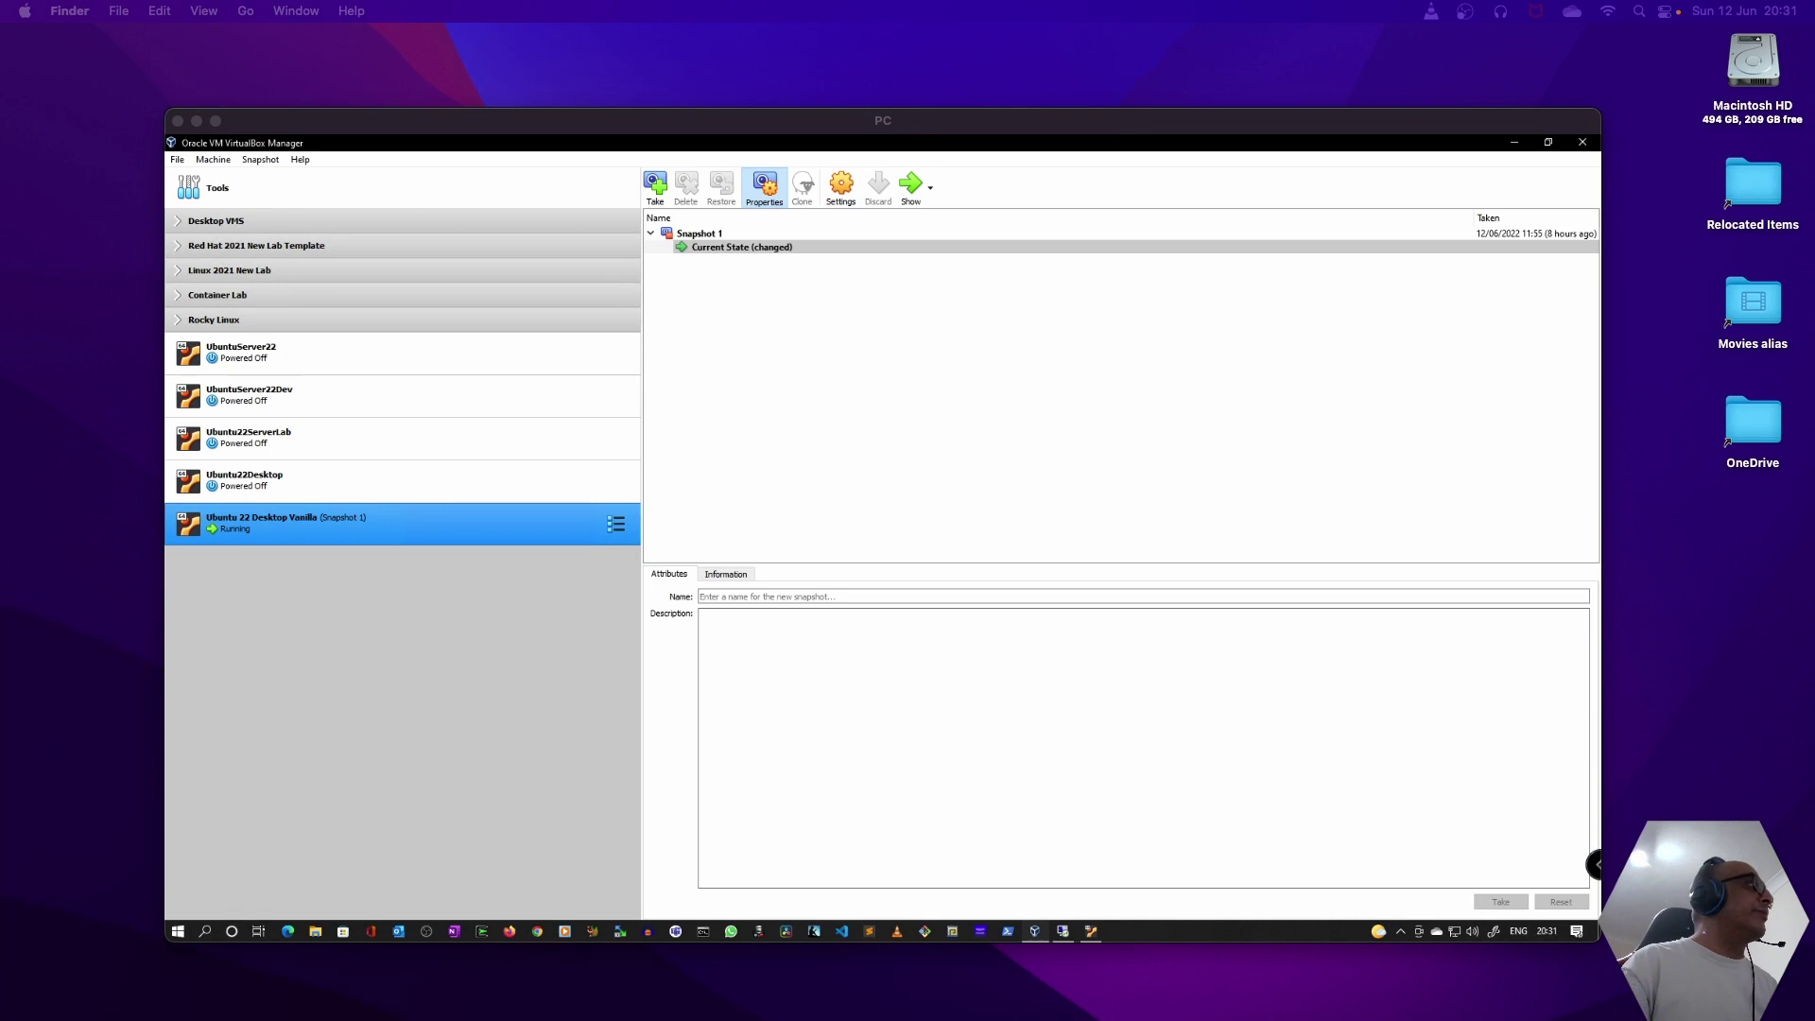
- Bring the remote Windows session window forward, nudge it up-left, and make it fill the screen
left_click(560, 123)
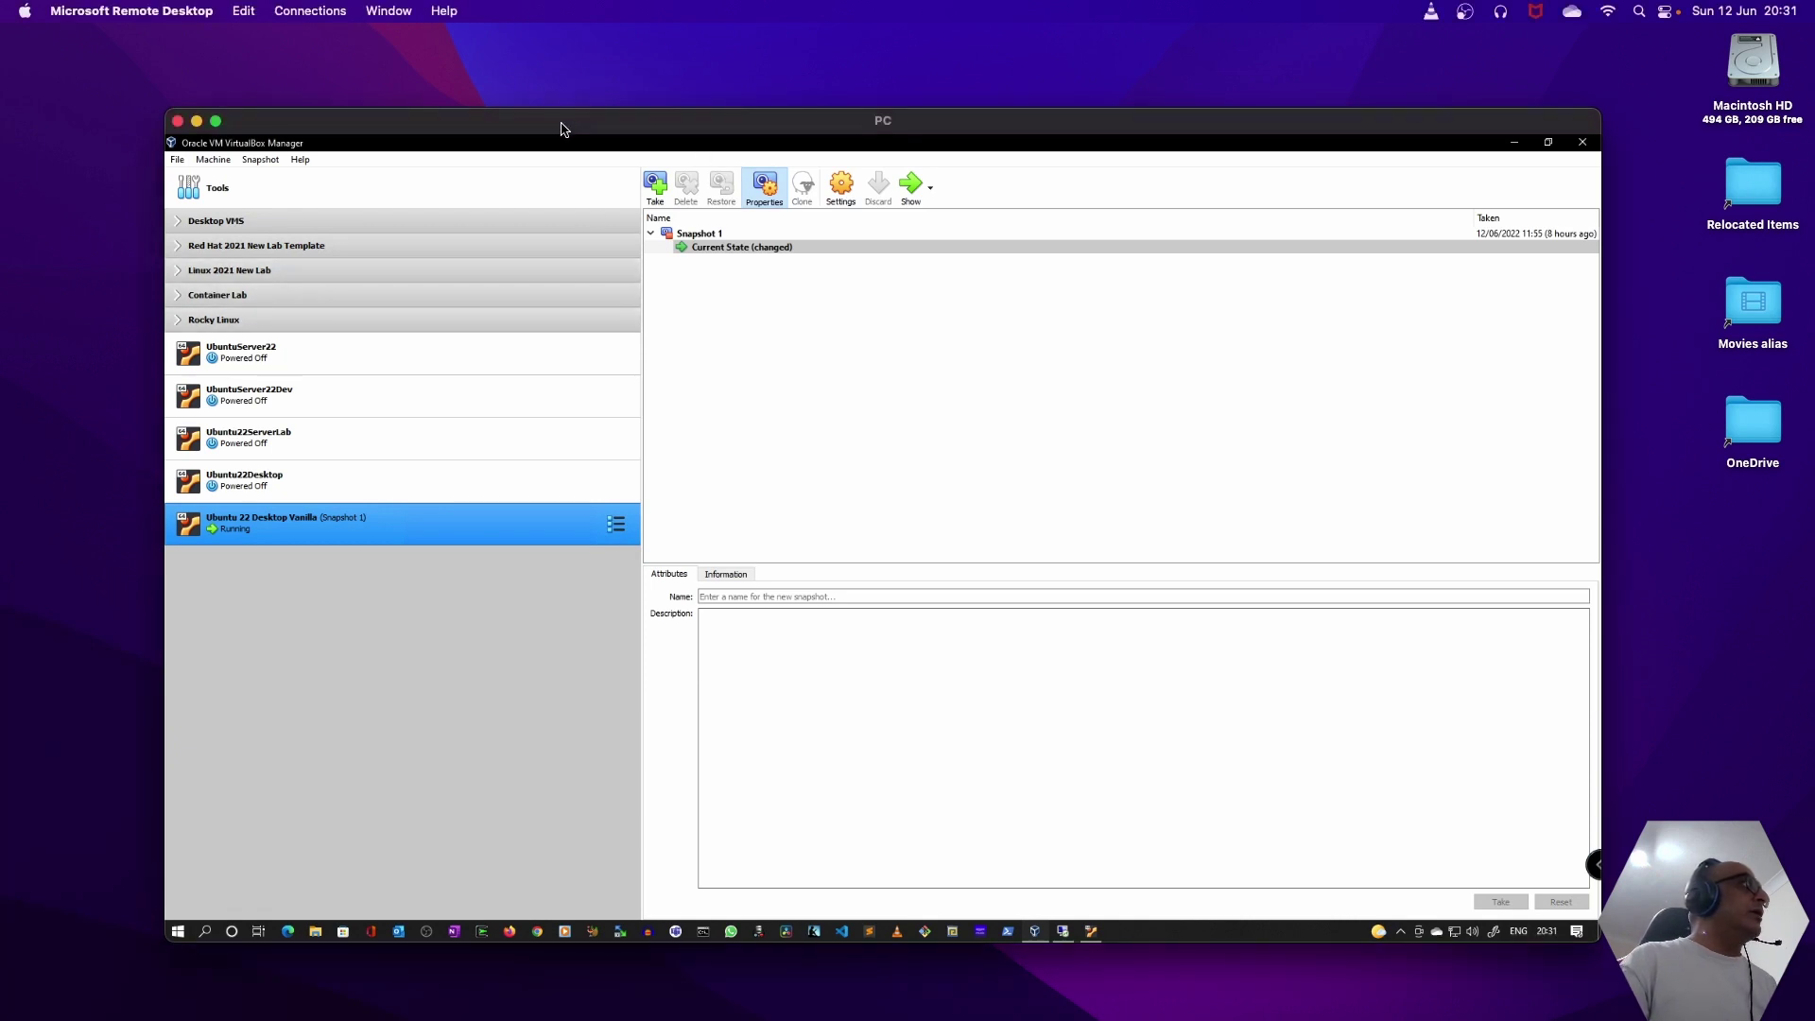
left_click_drag(560, 129, 547, 88)
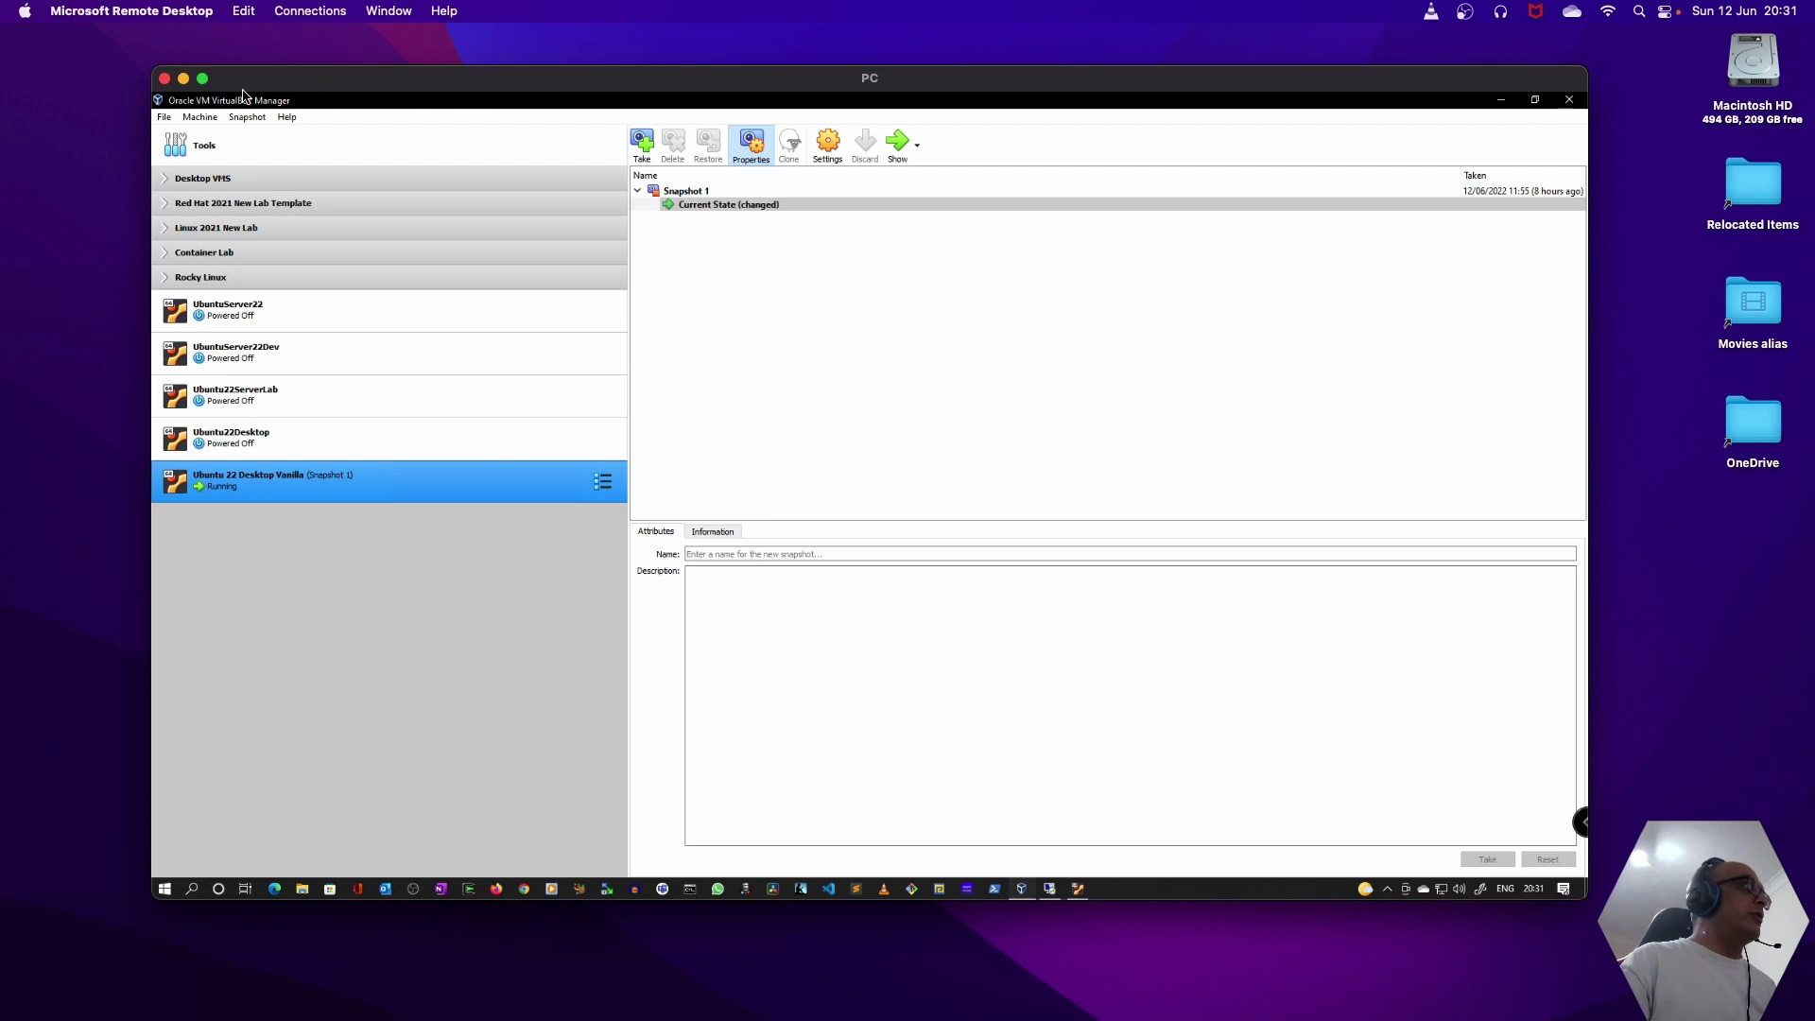
left_click(202, 78)
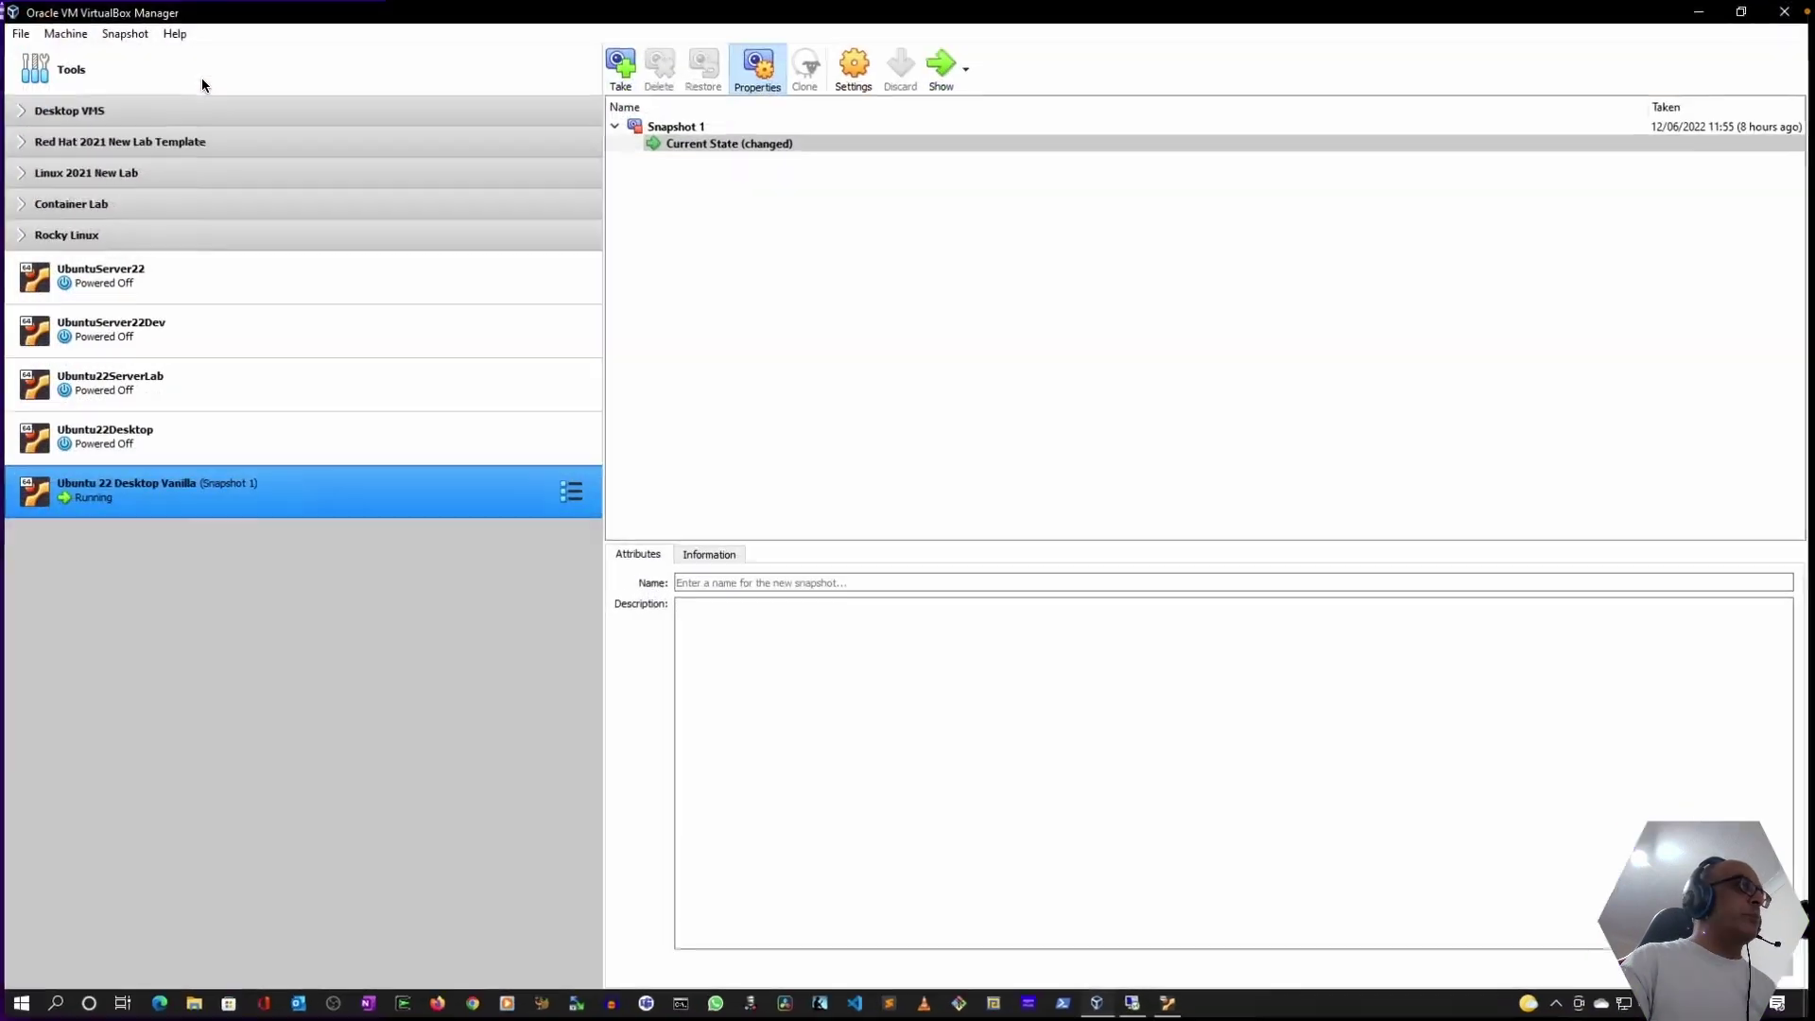
left_click(1123, 696)
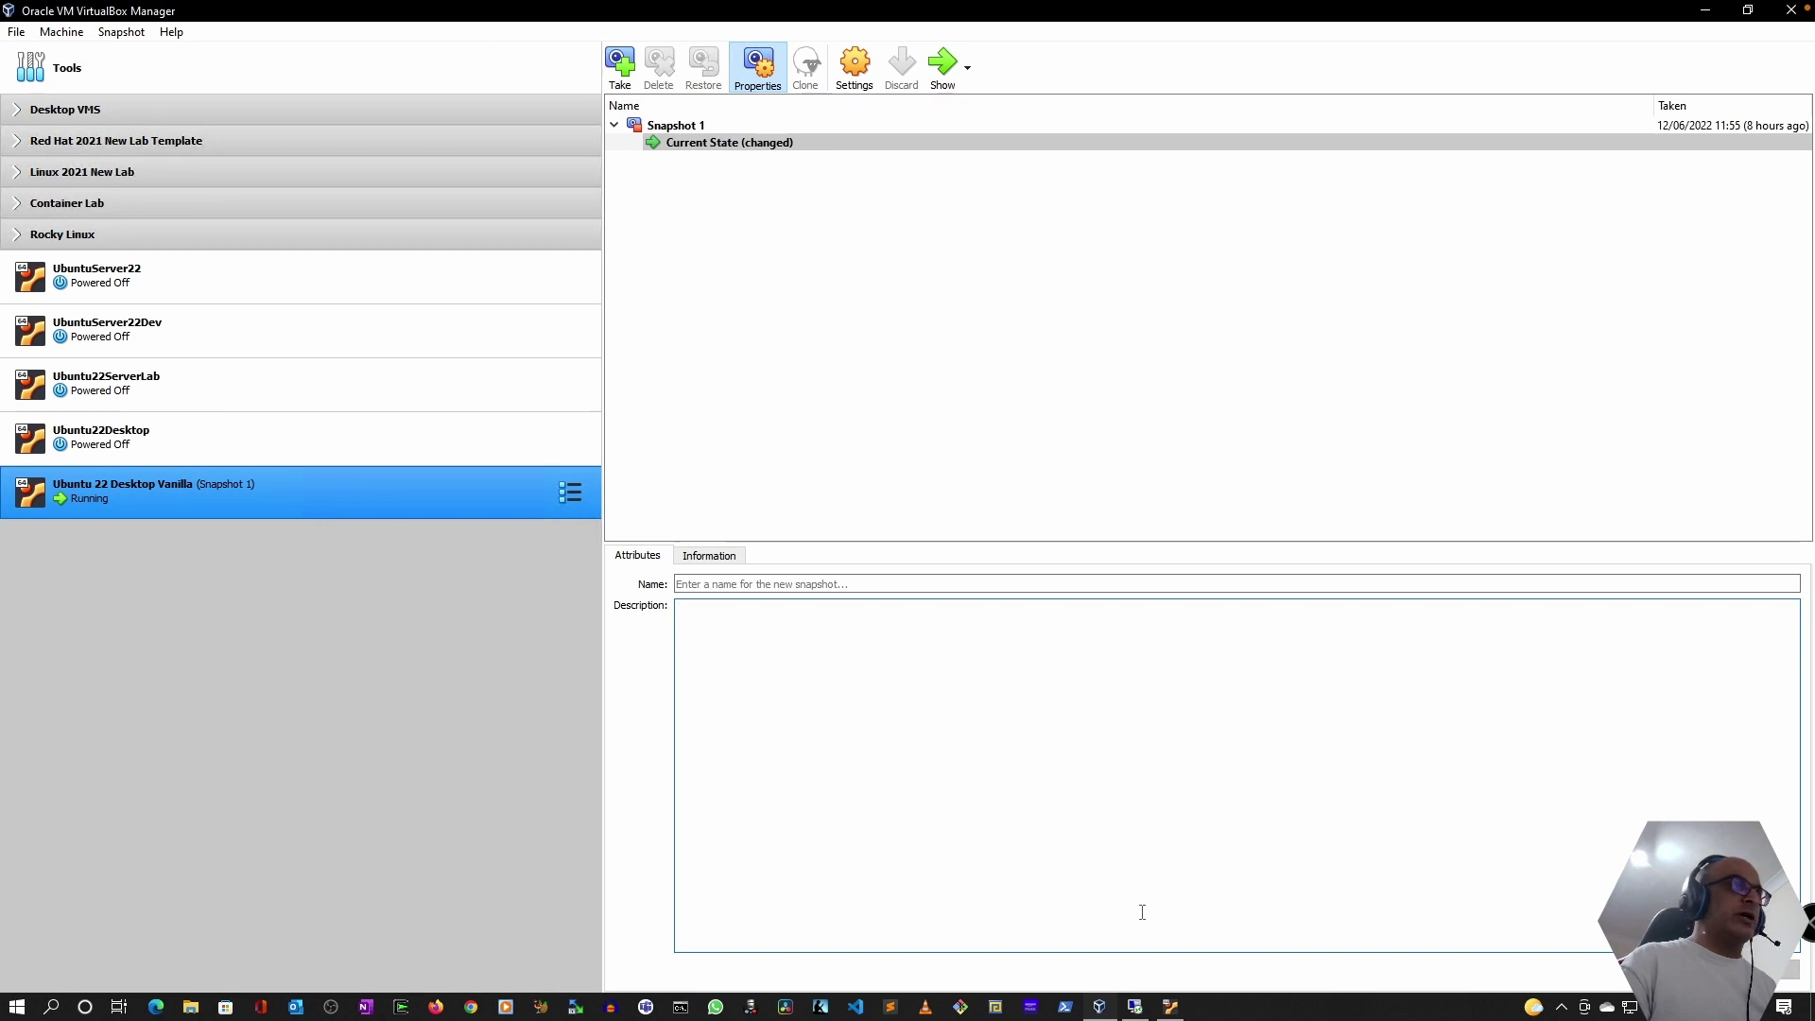
- Switch to the running Ubuntu VM and launch Settings from the application list
left_click(1163, 1010)
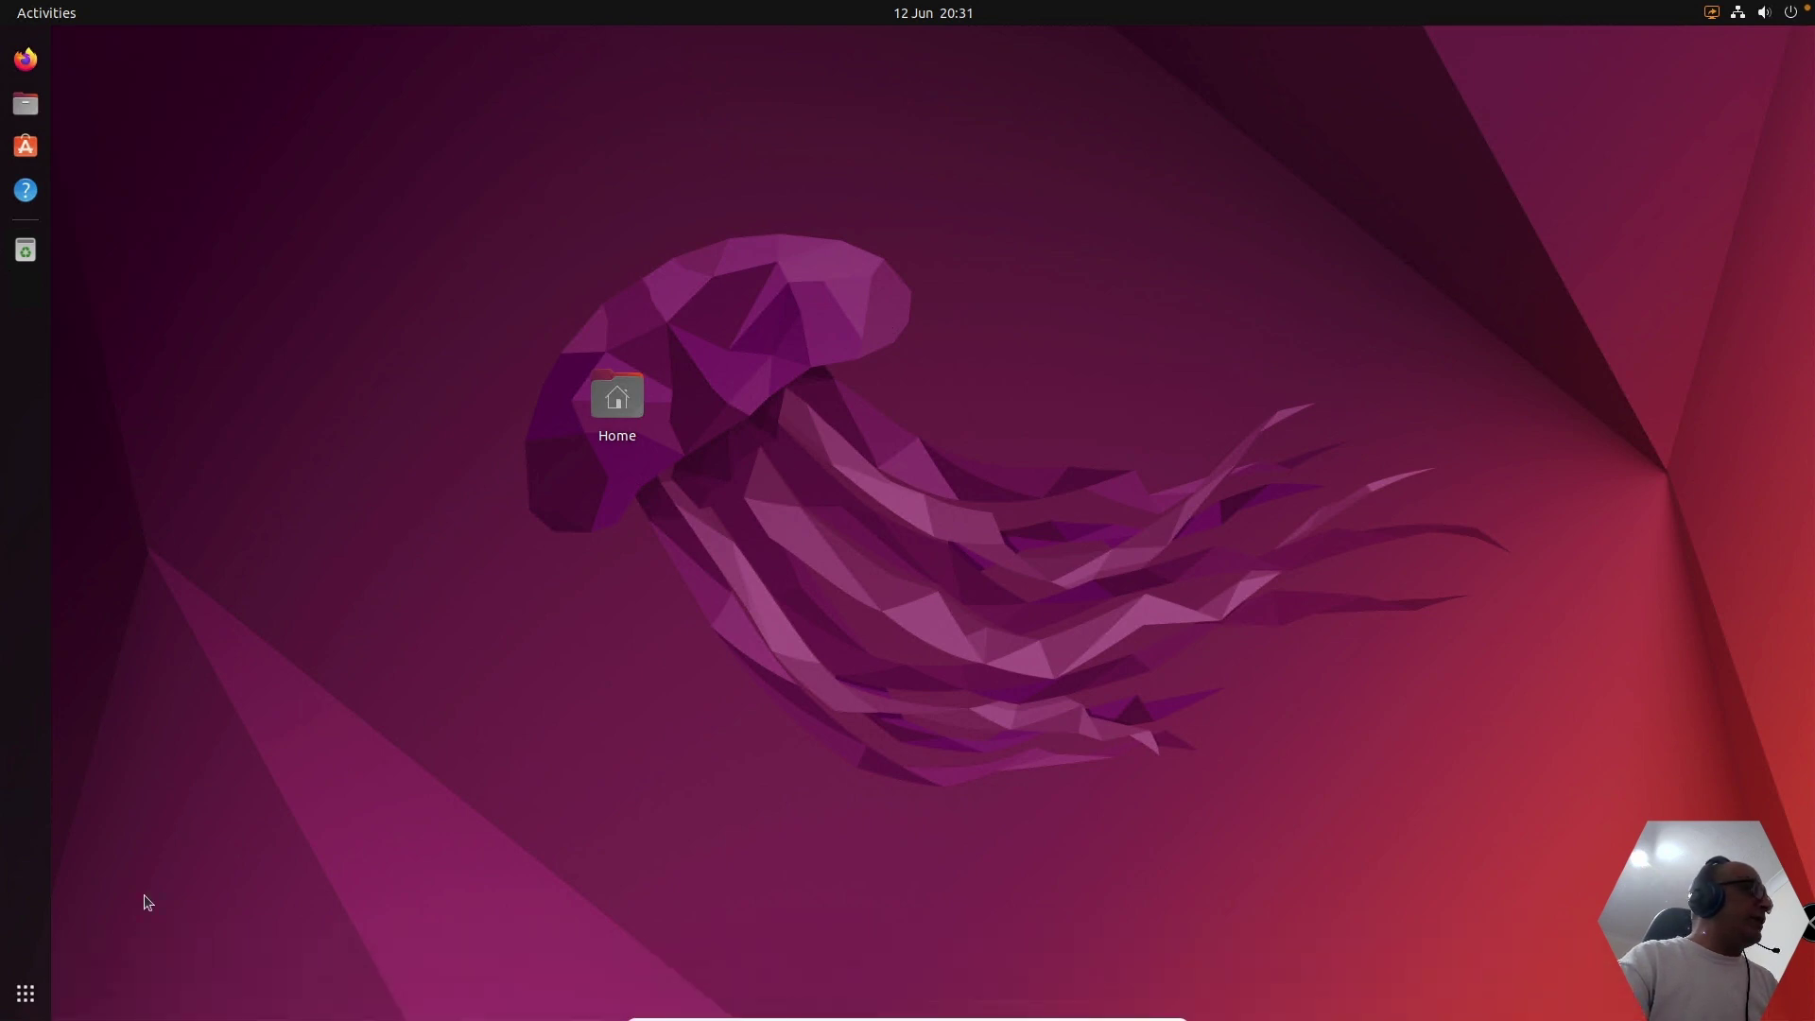
left_click(26, 995)
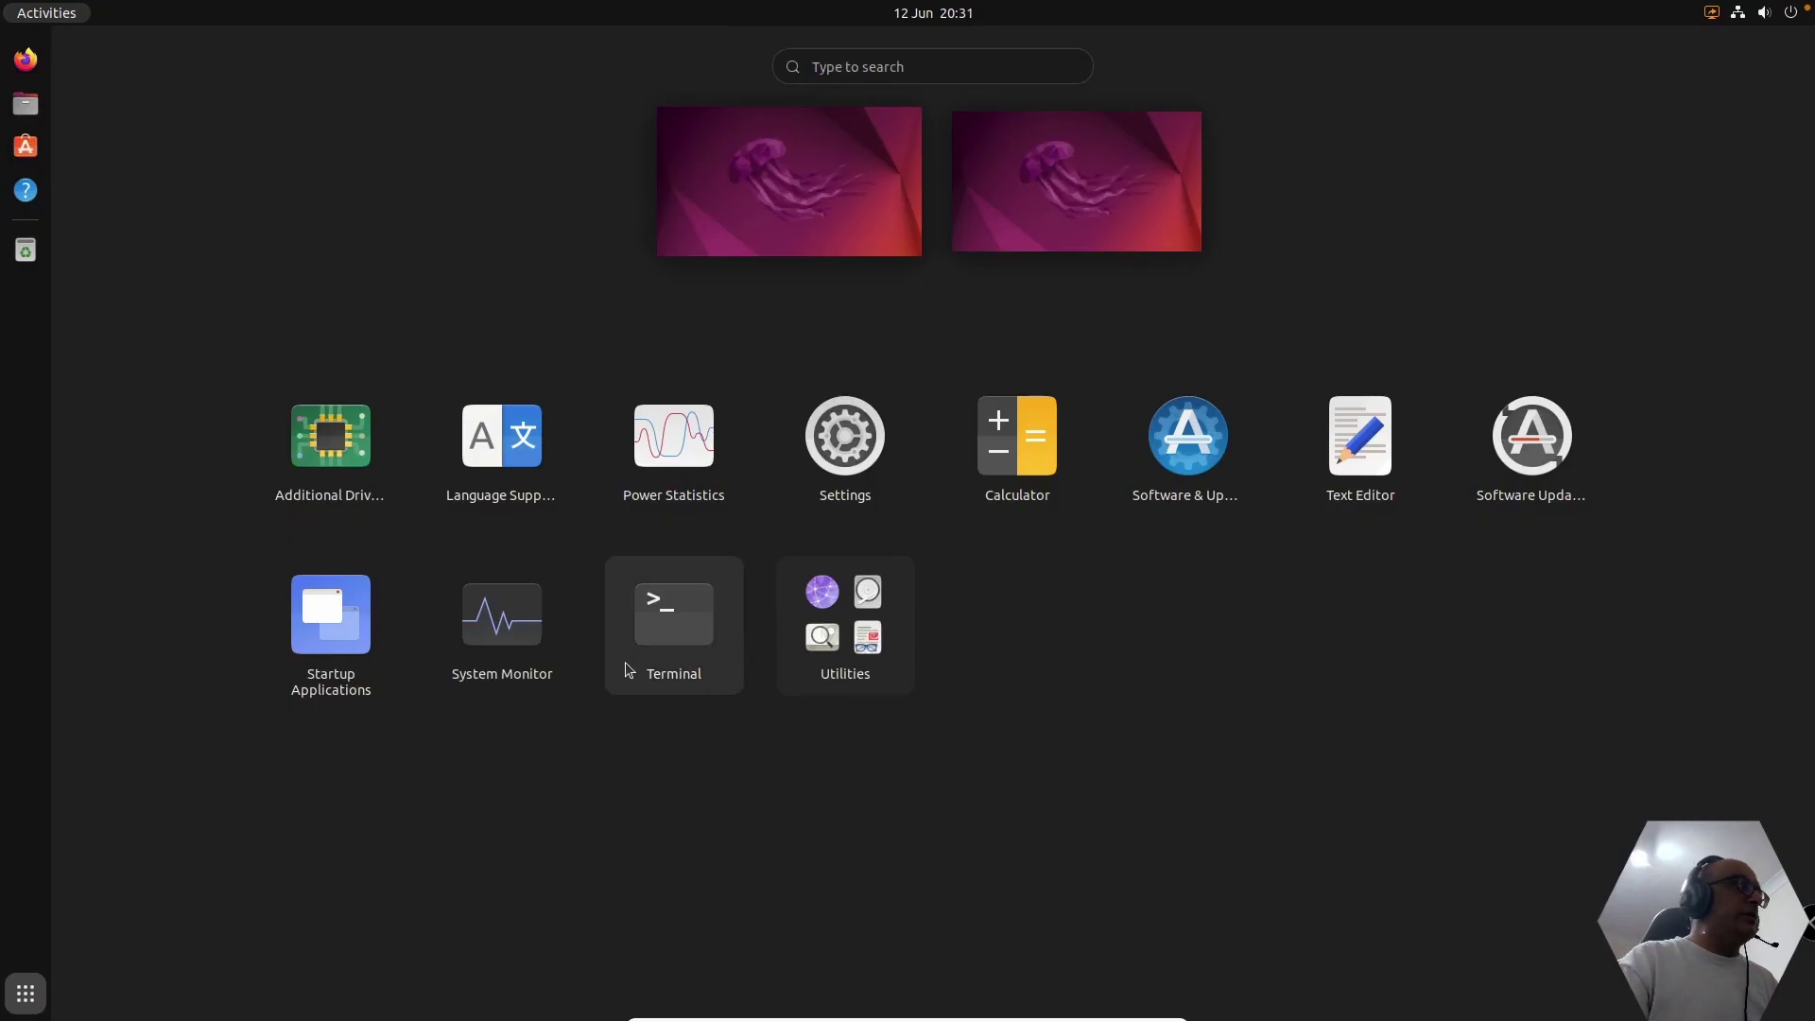
left_click(857, 445)
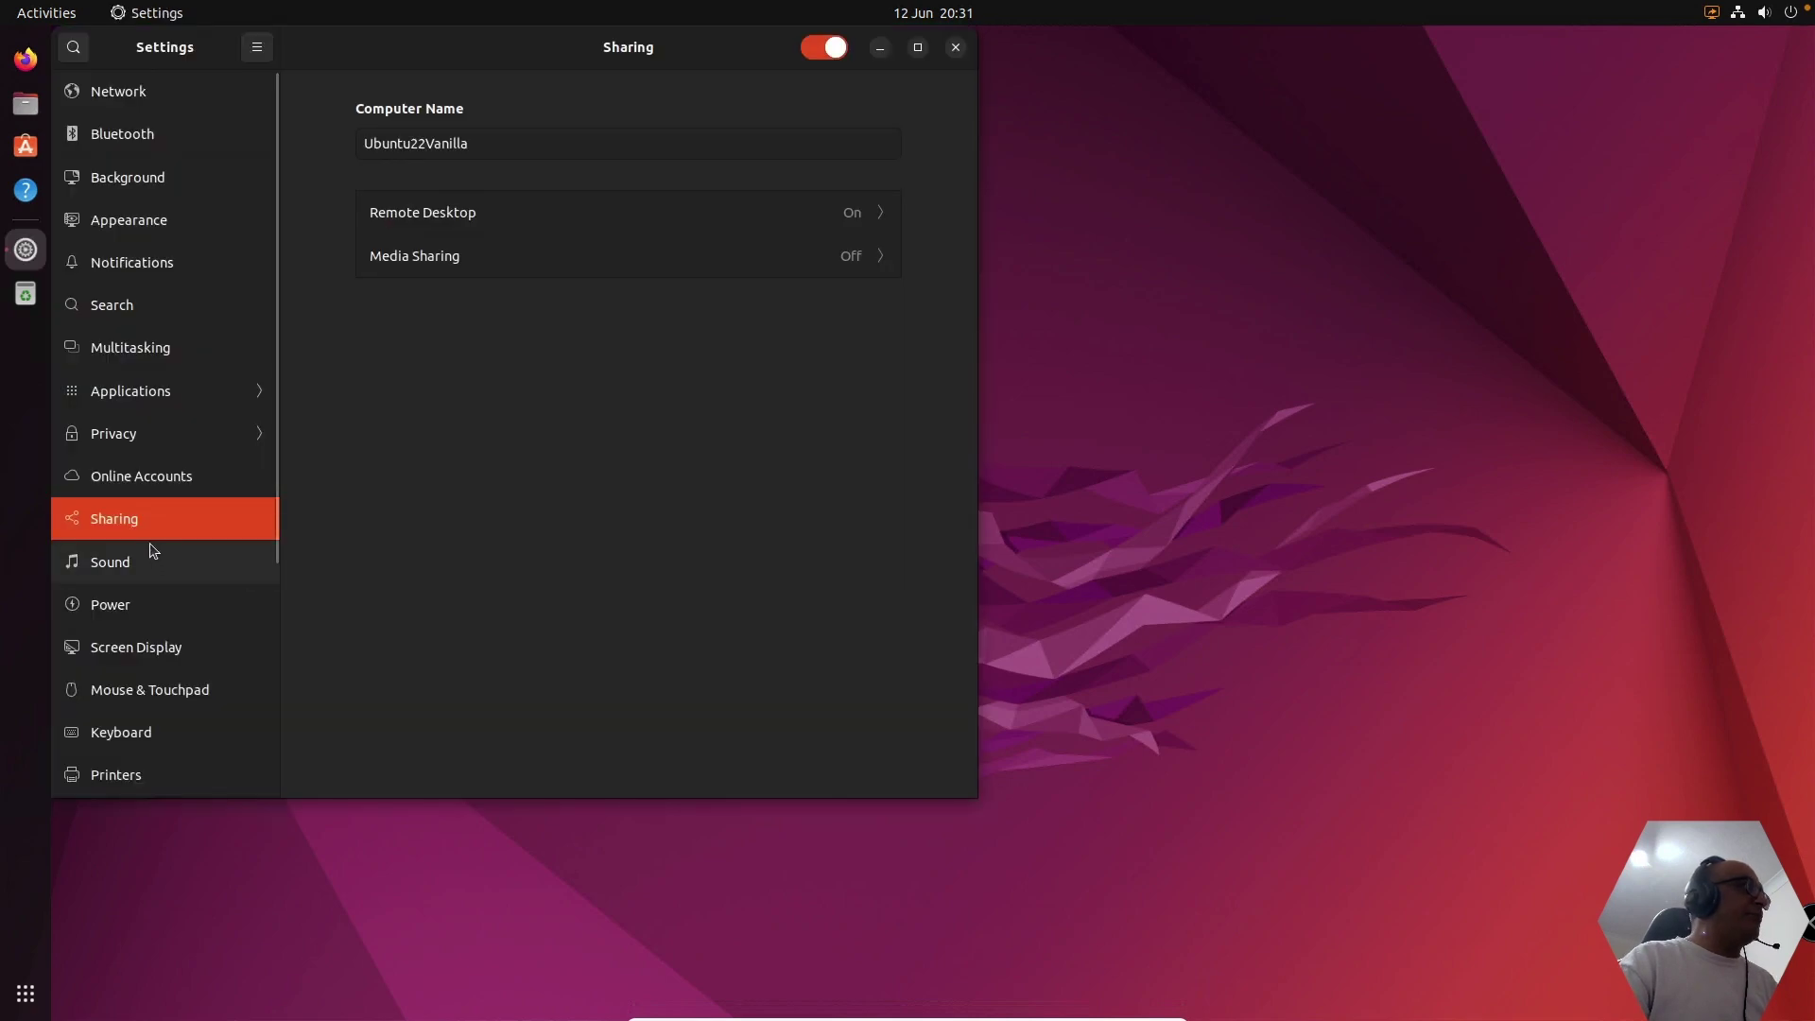
- Turn desktop Sharing off, dismiss the reconnect dialog, and turn Sharing back on
left_click(823, 49)
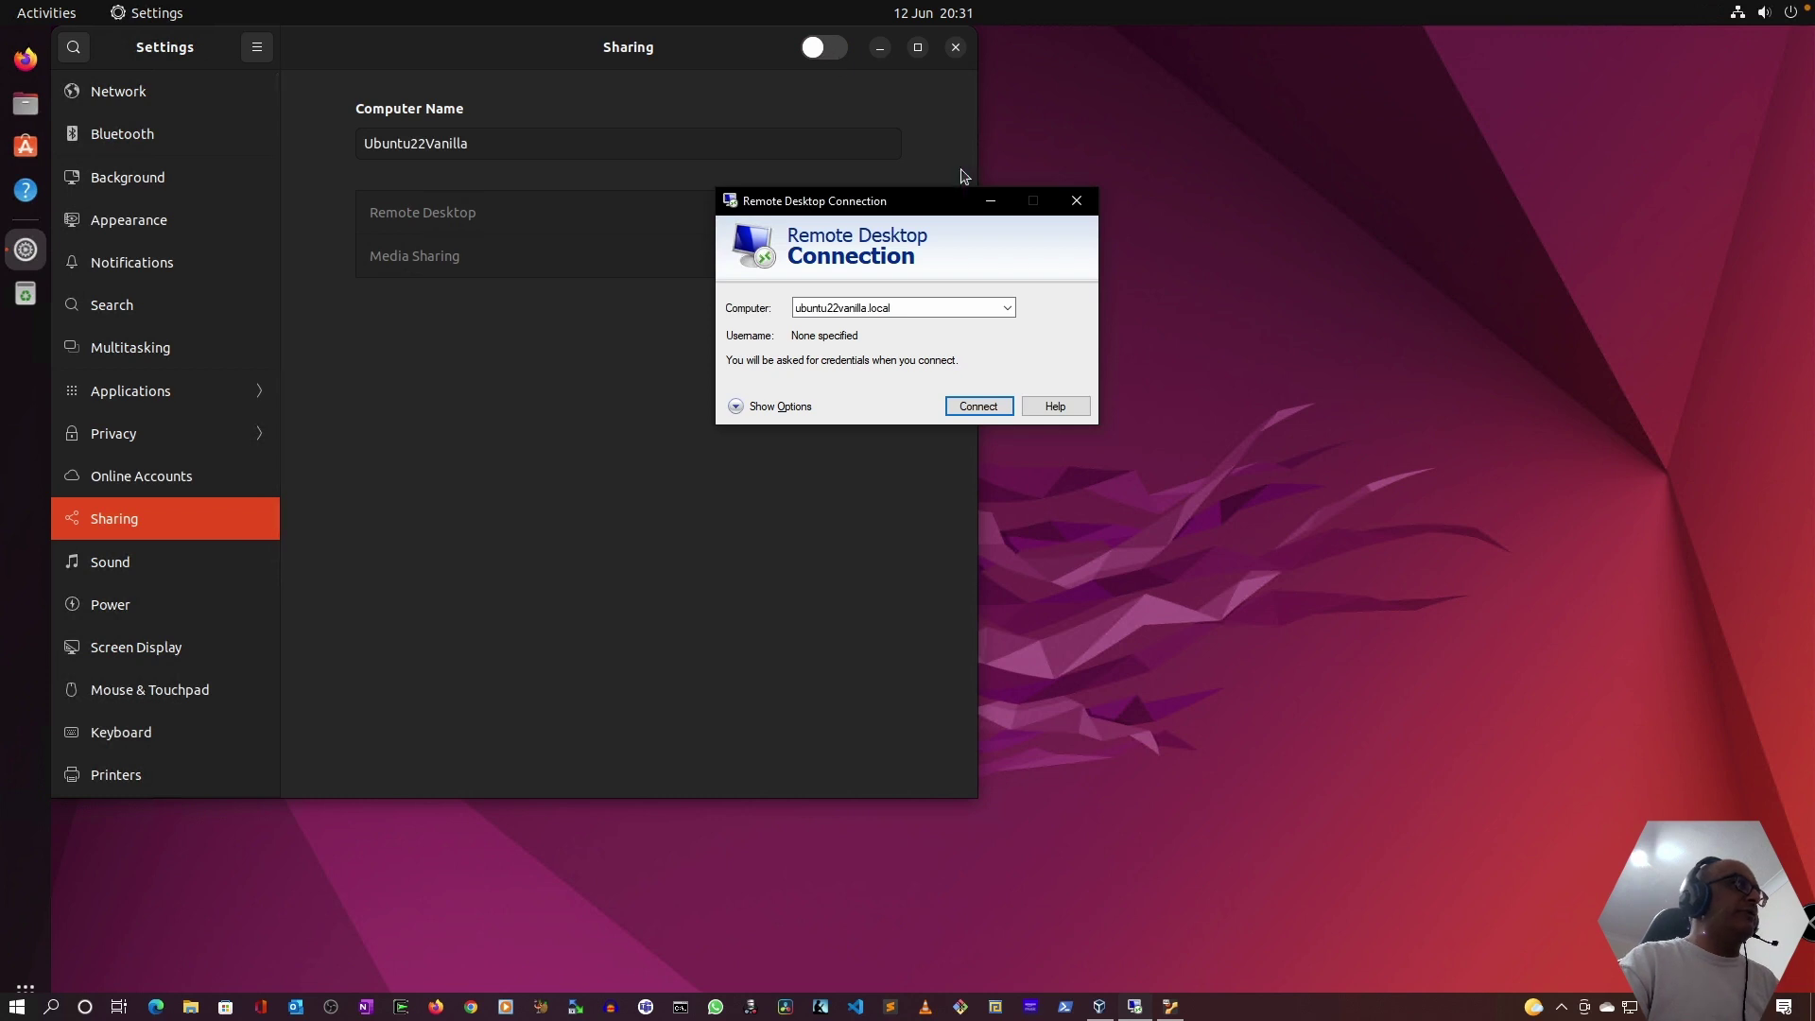
left_click(991, 204)
left_click(826, 49)
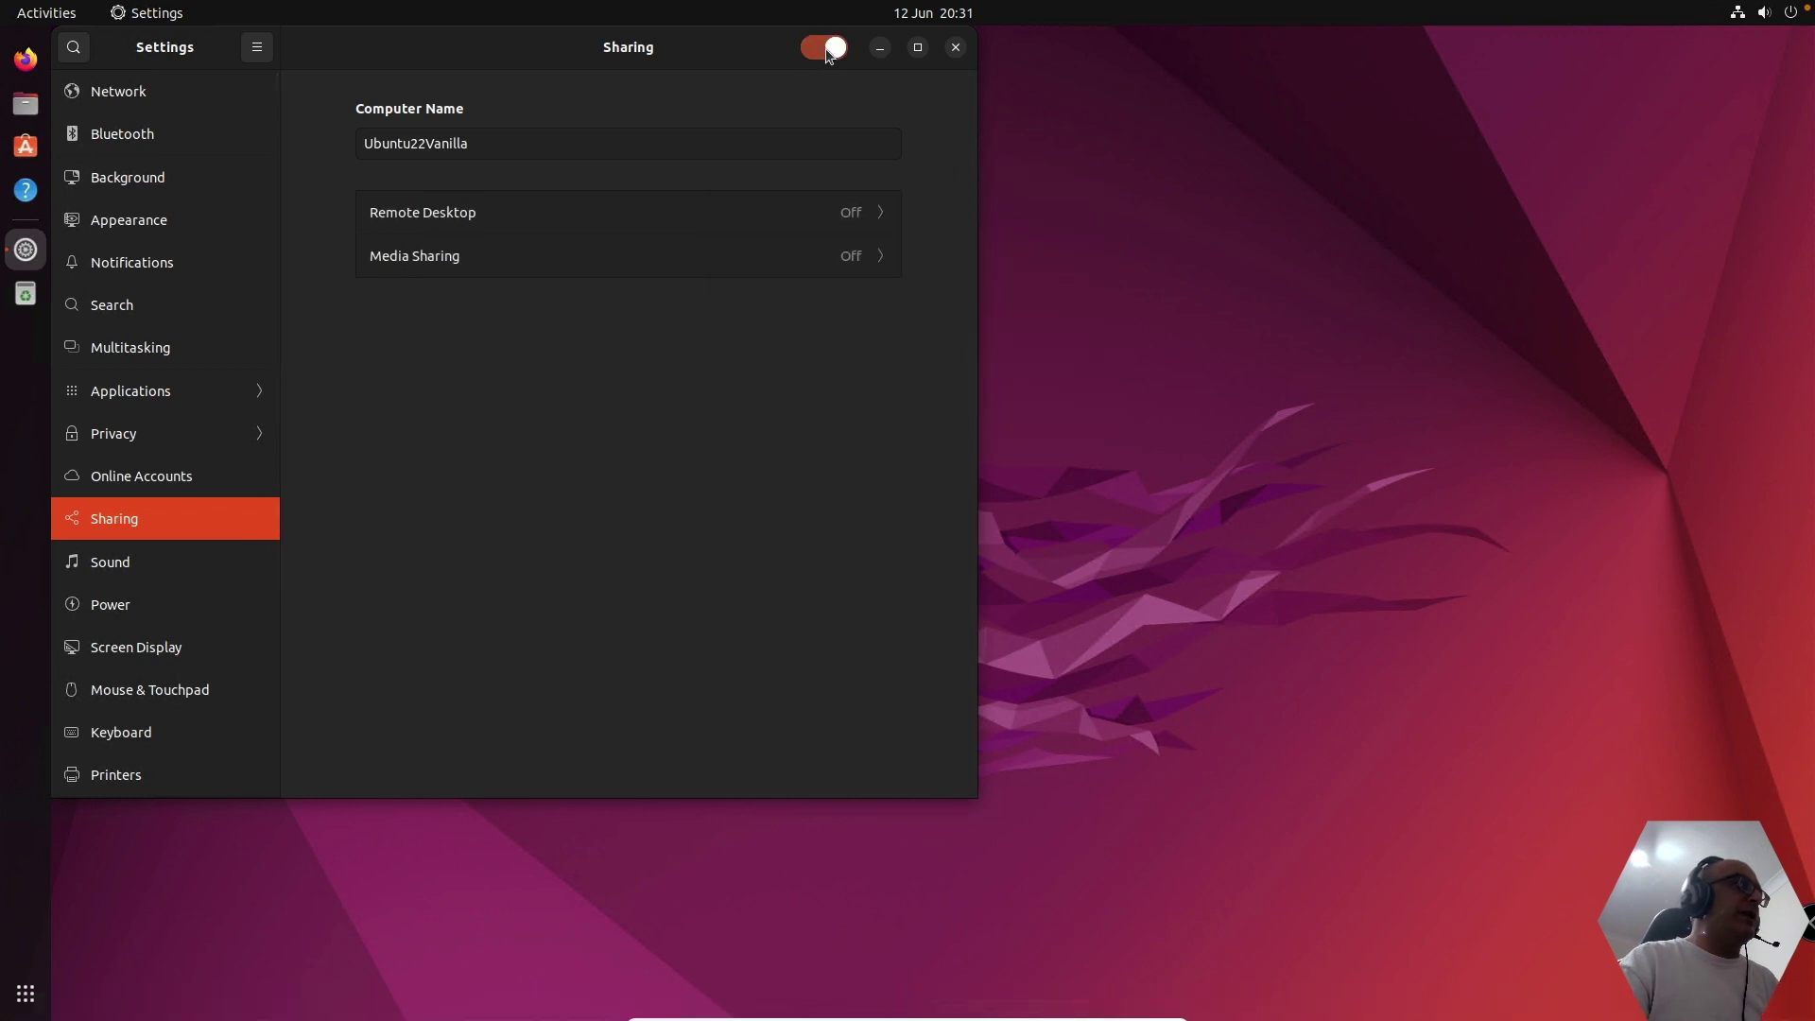
- Open the Remote Desktop options, switch Remote Desktop on, focus the password field, then close the dialog
left_click(854, 227)
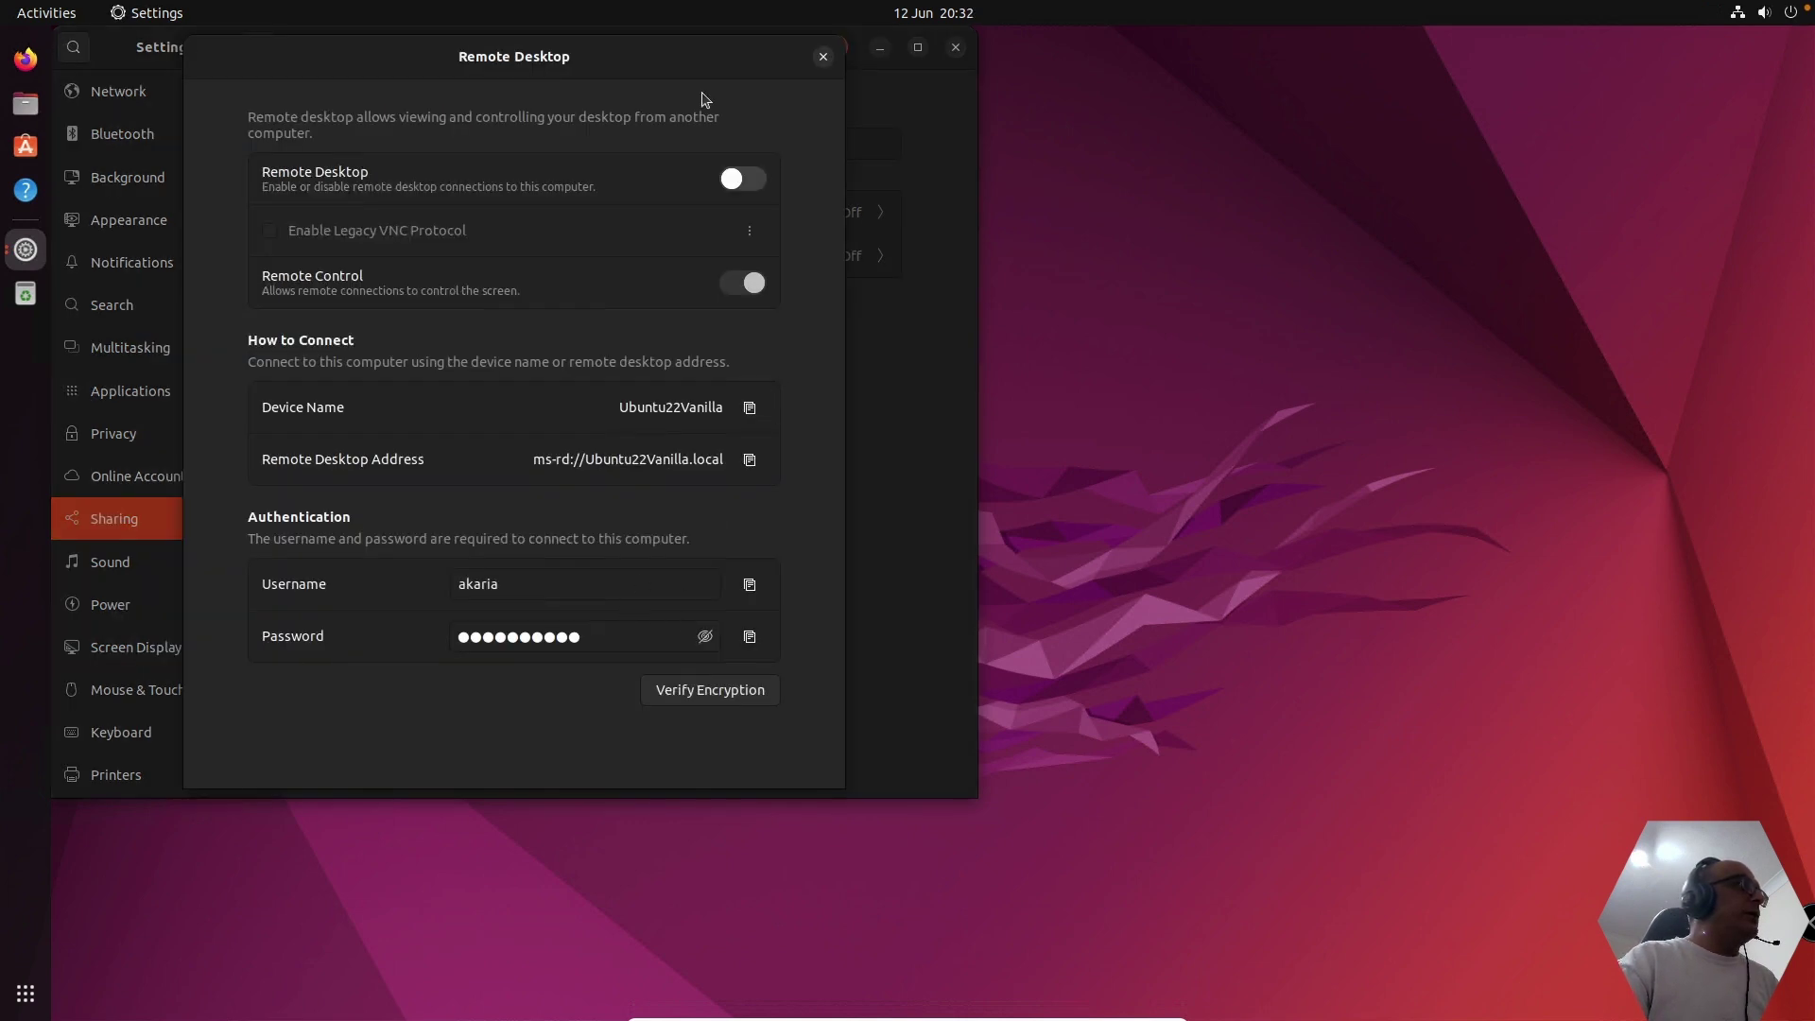
left_click(742, 180)
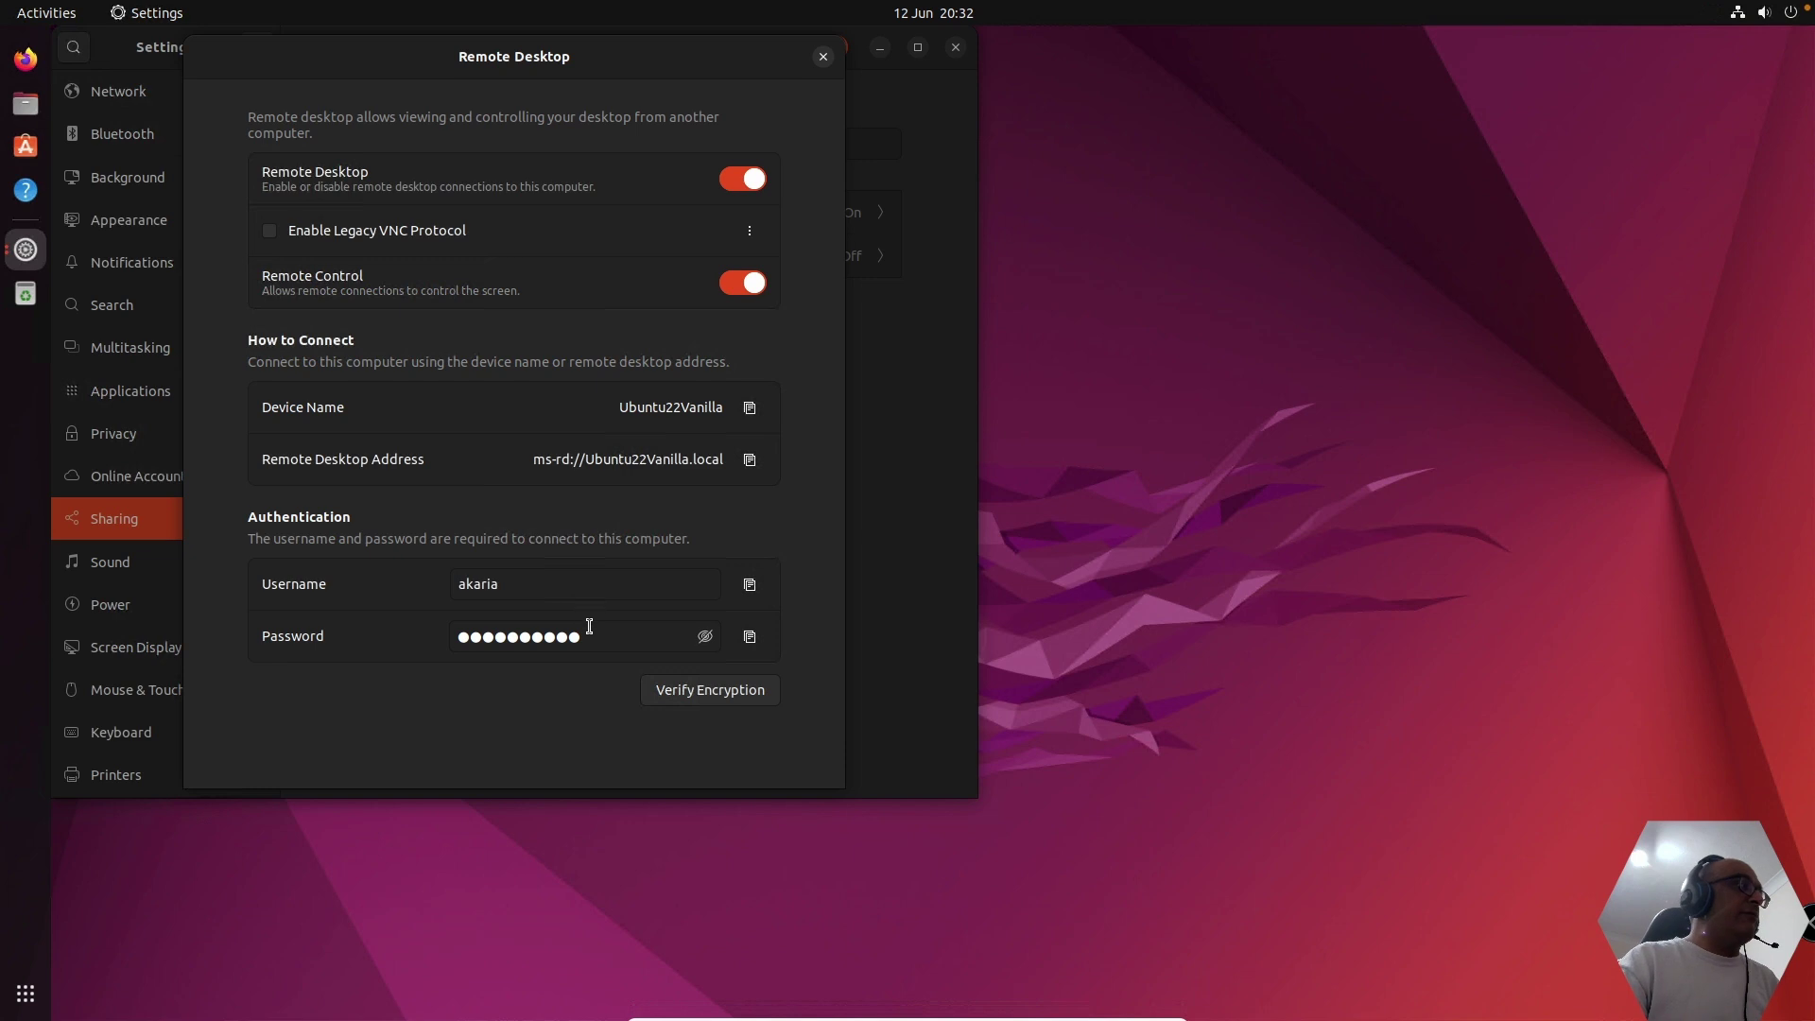
left_click(589, 625)
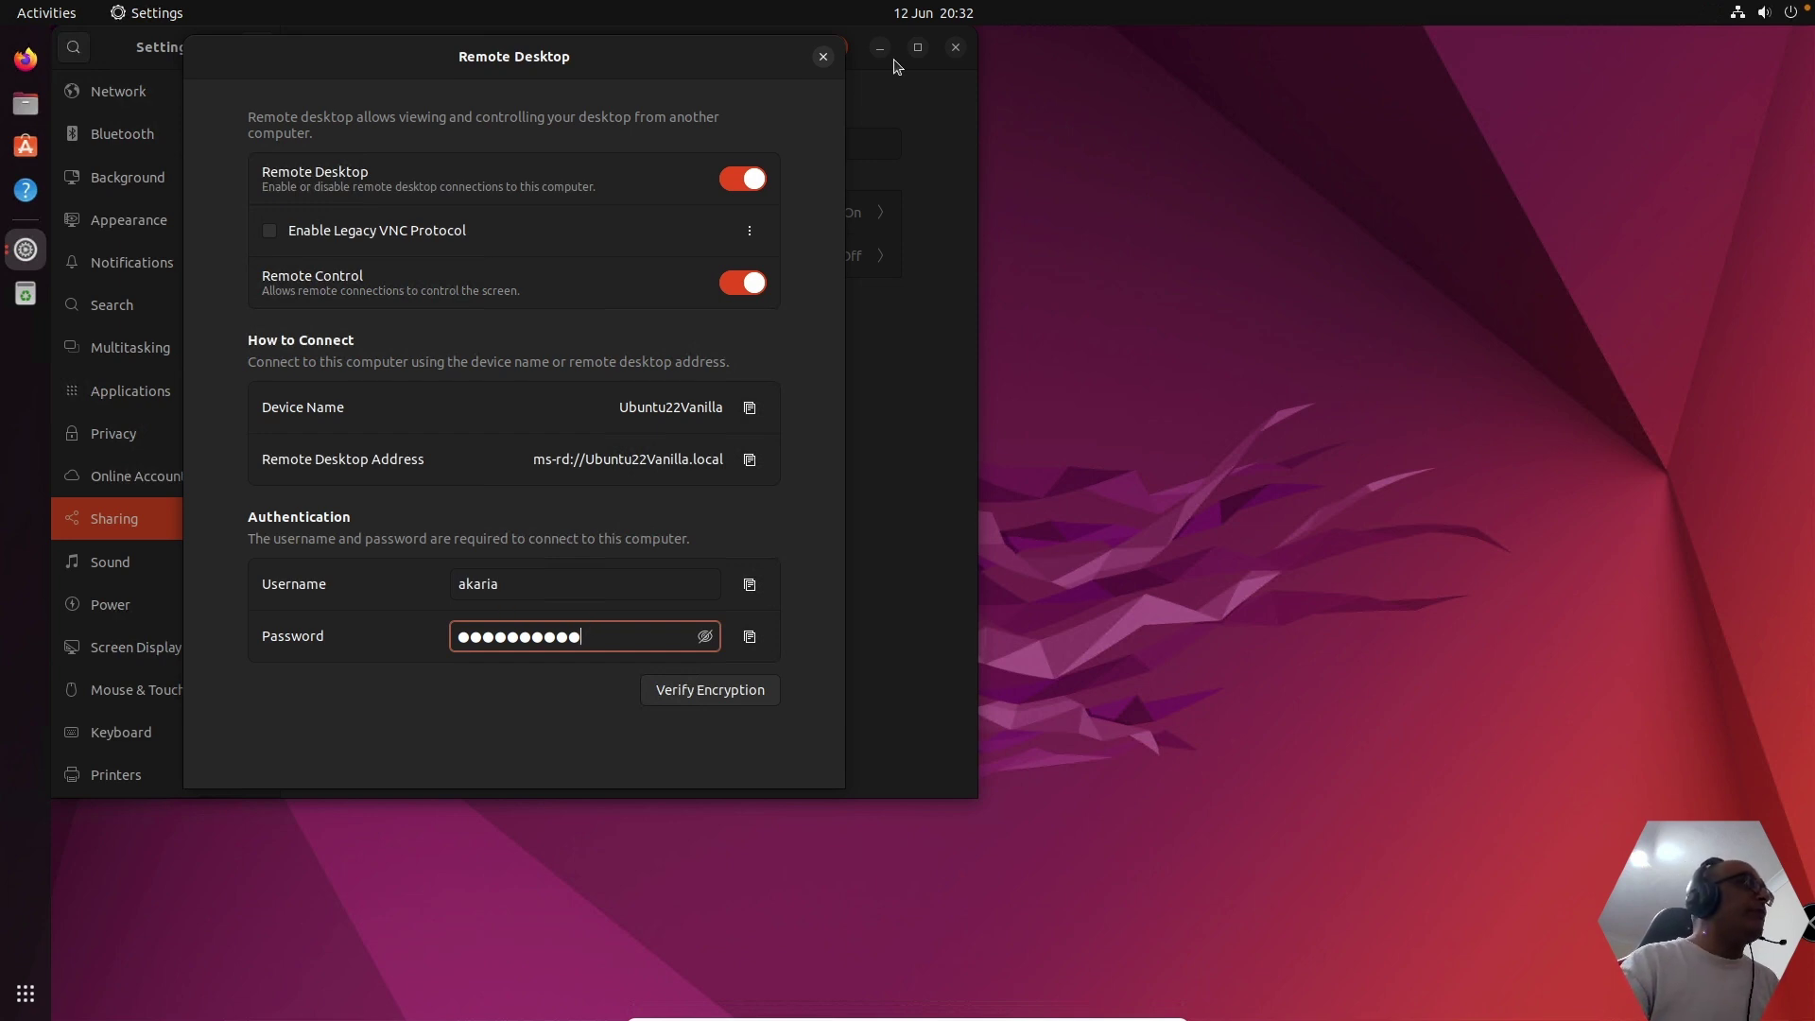
left_click(824, 57)
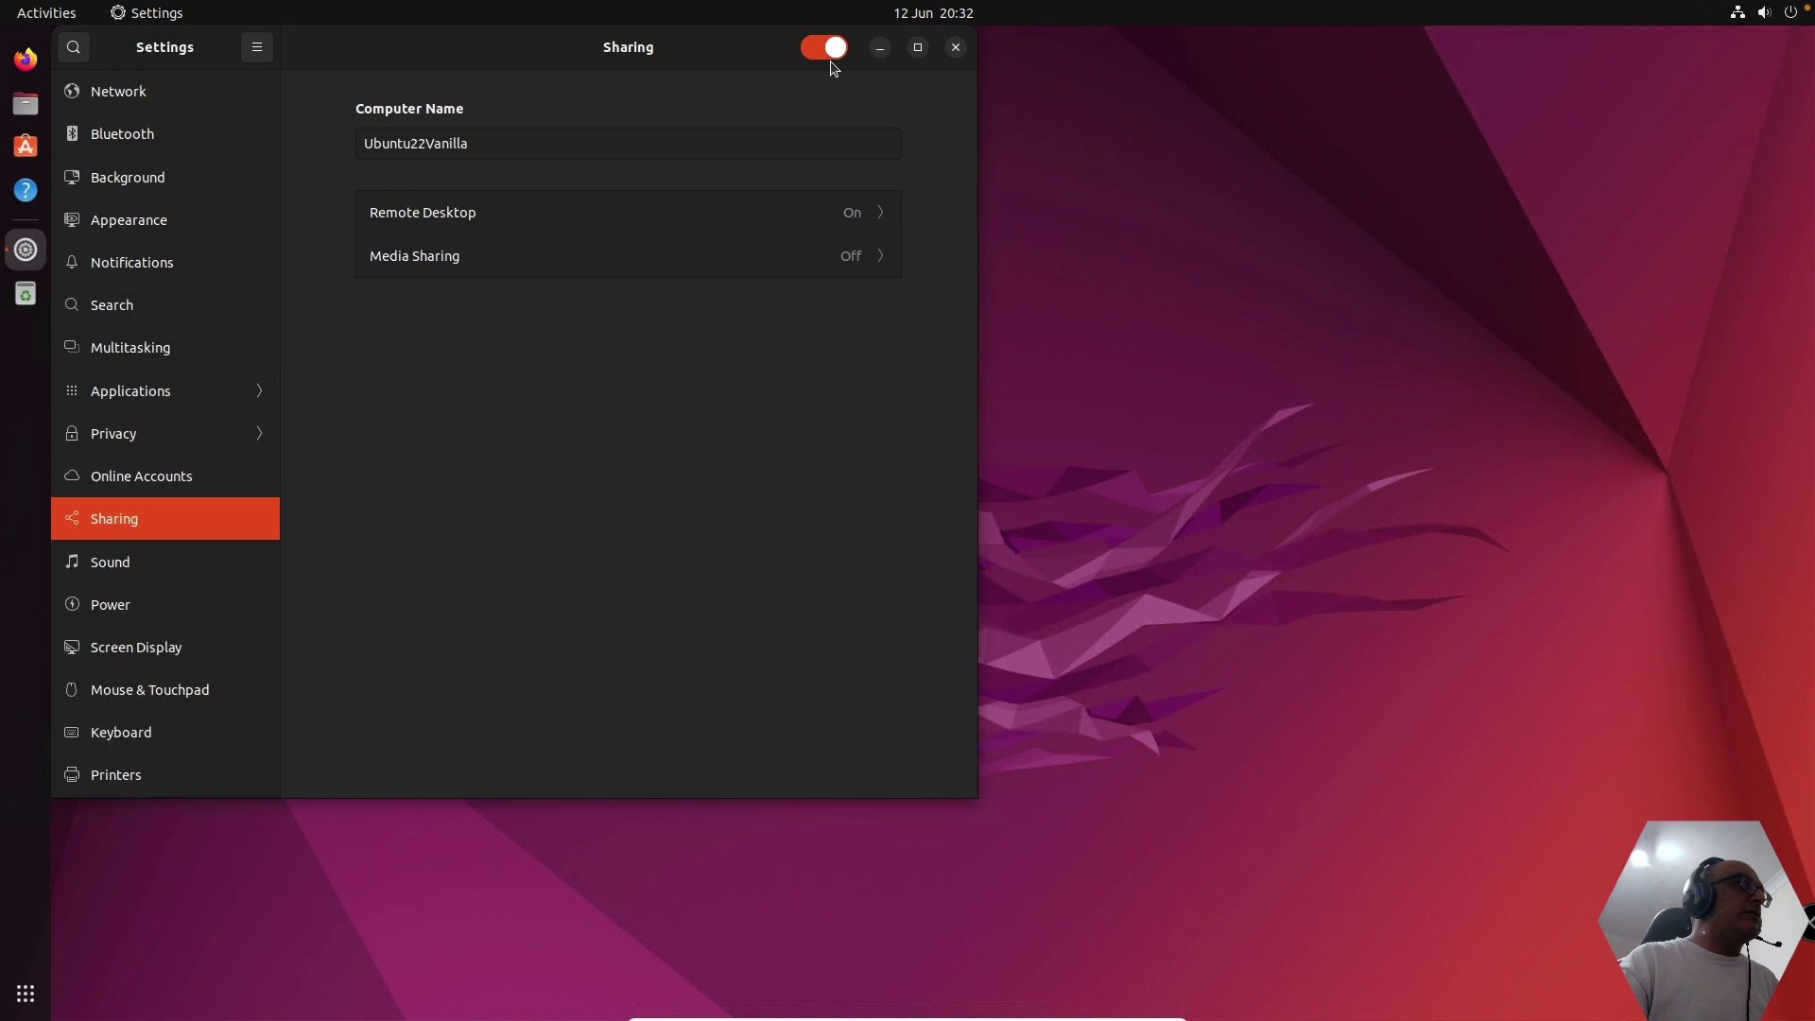
- Close Ubuntu Settings, minimise the Ubuntu VM, and bring up Remote Desktop Connection on the host
left_click(956, 49)
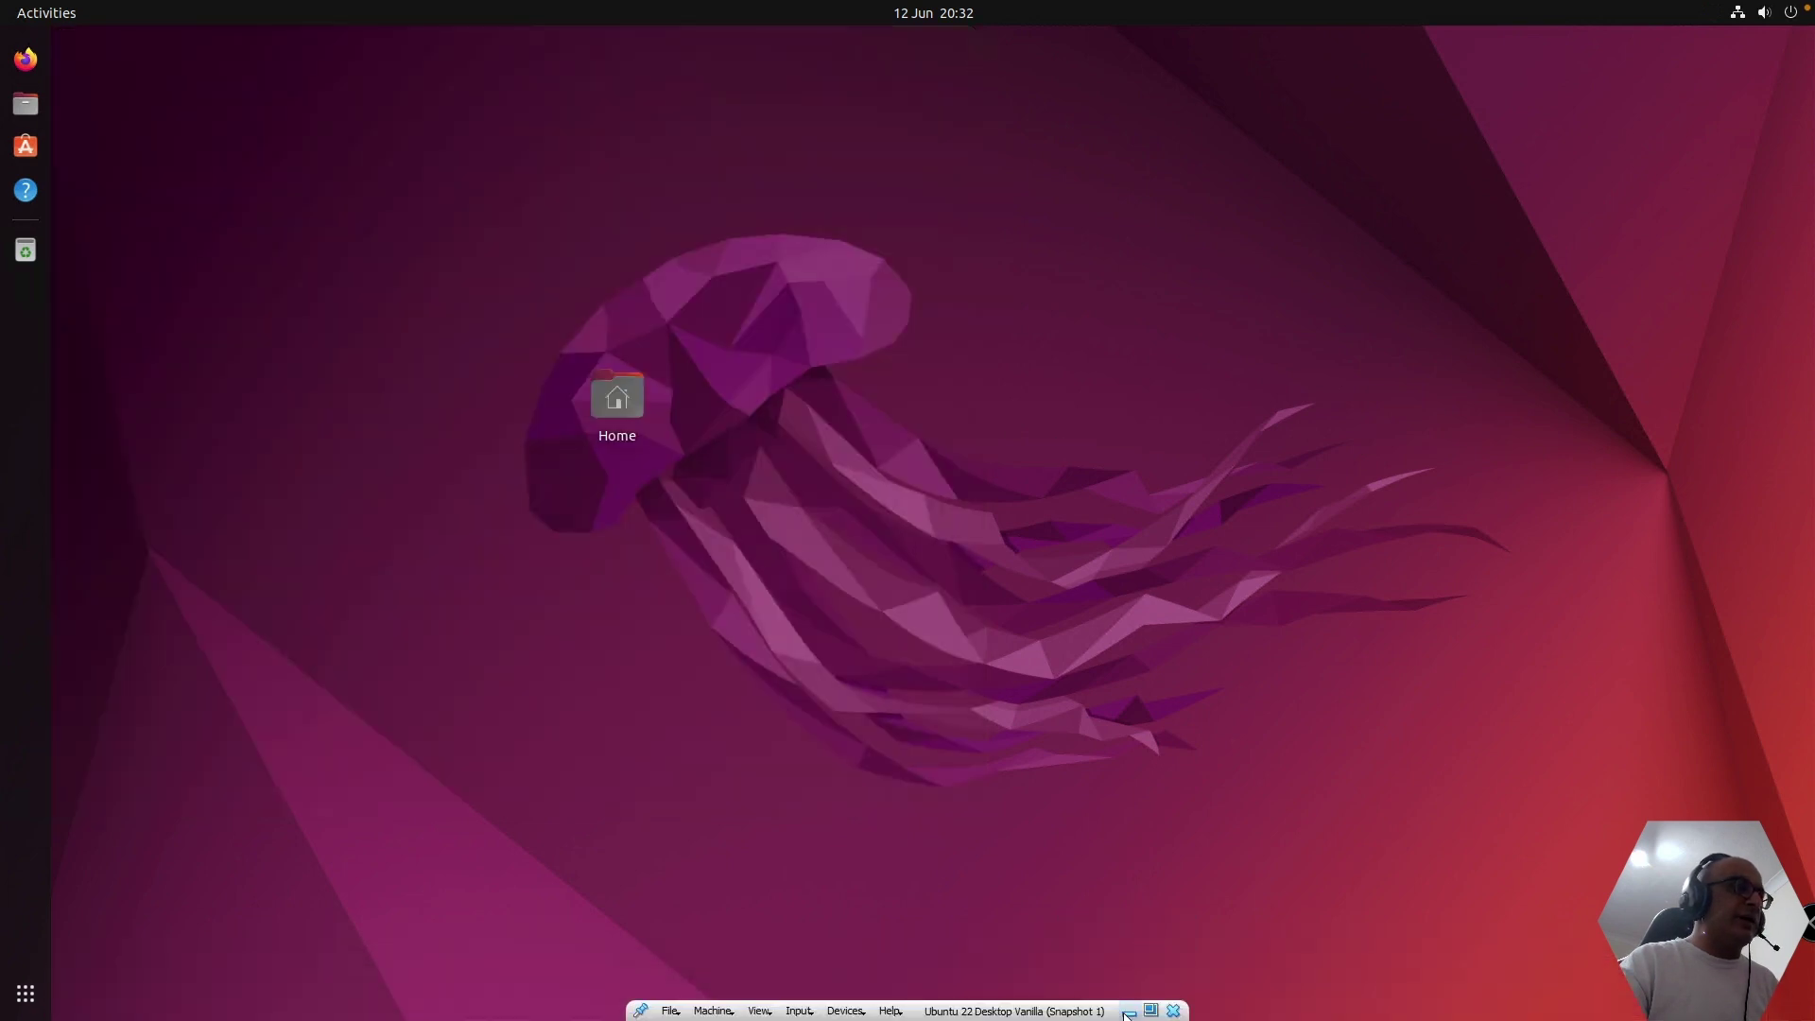
left_click(1129, 1012)
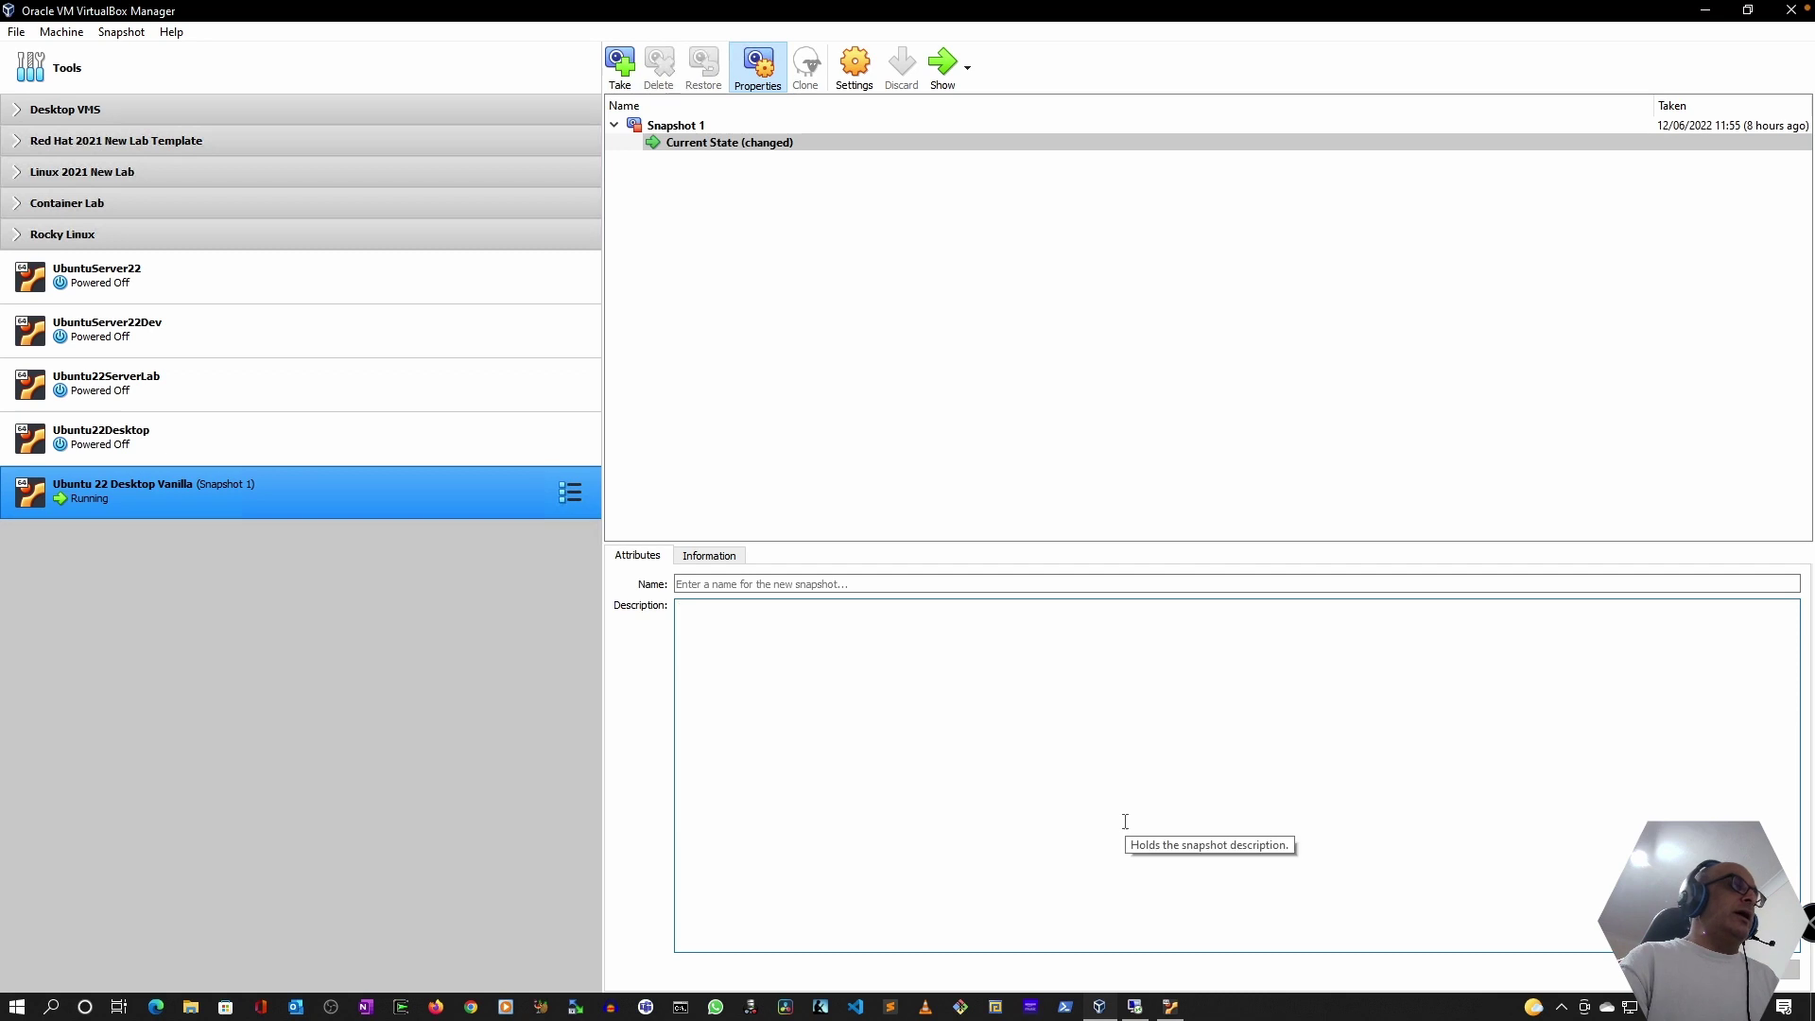
left_click(1135, 1006)
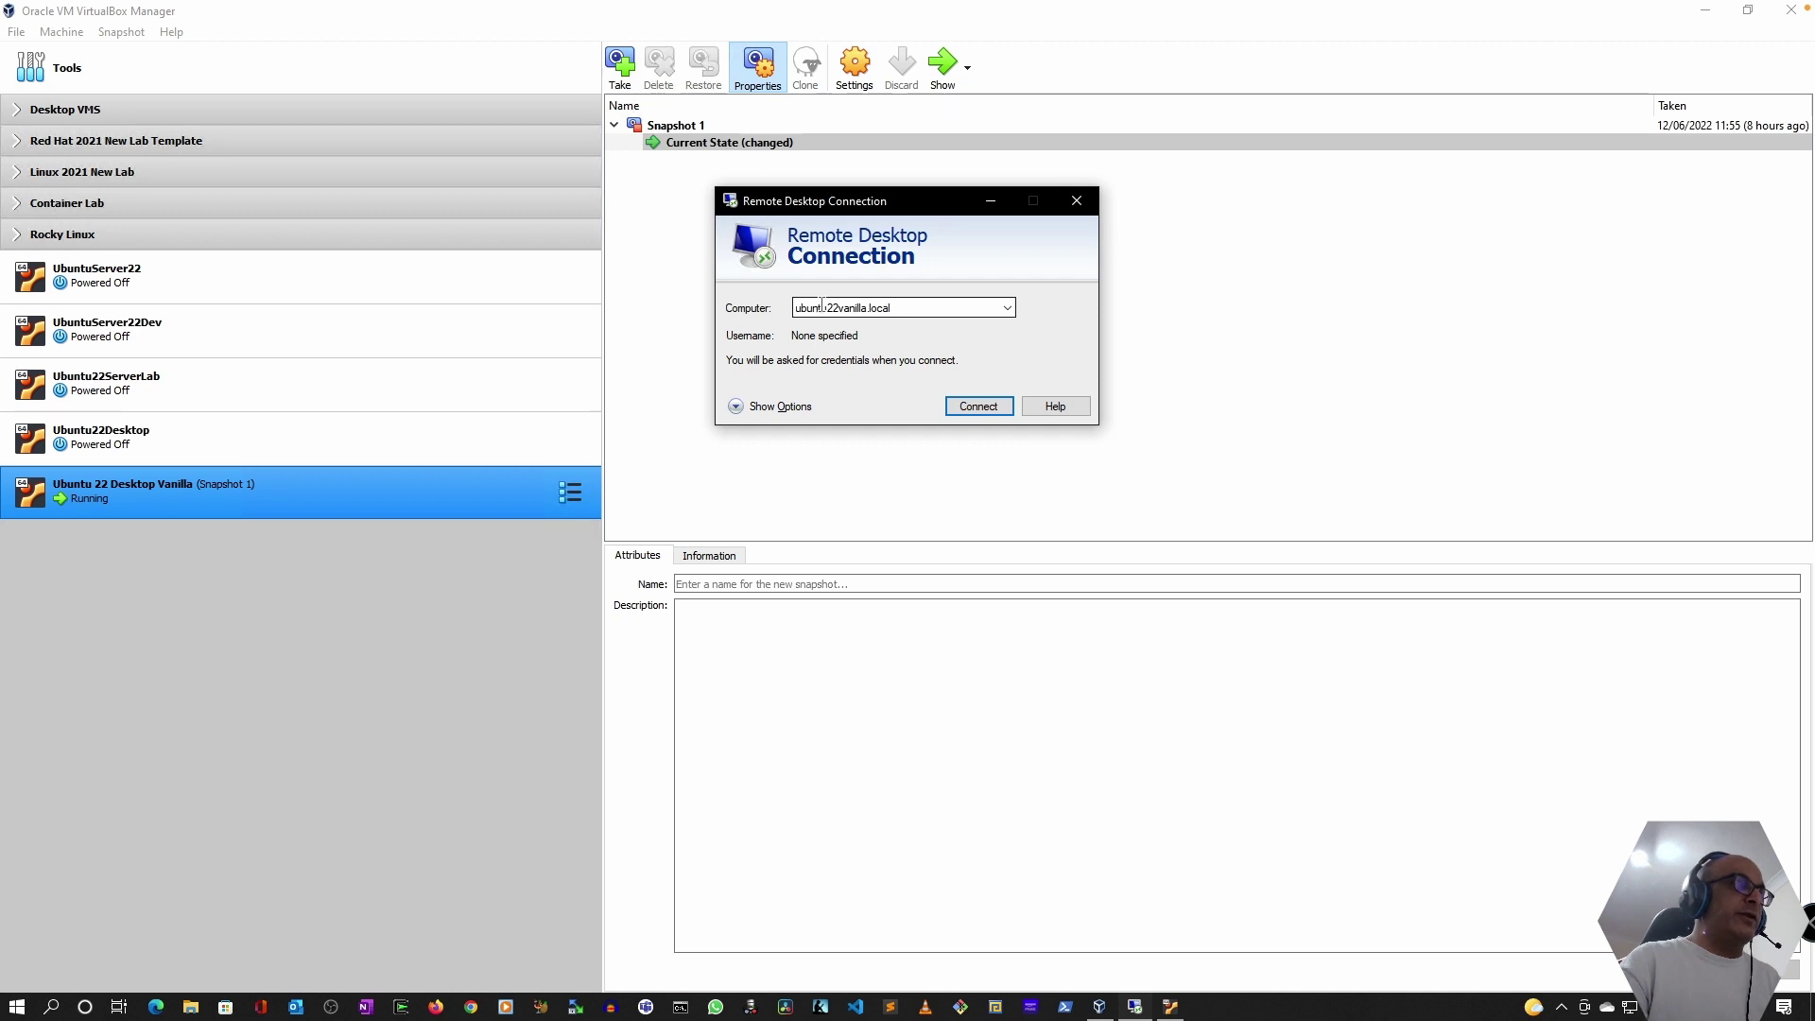
- Connect to ubuntu22vanilla.local, trust the certificate, and sign in with the account password
left_click(984, 405)
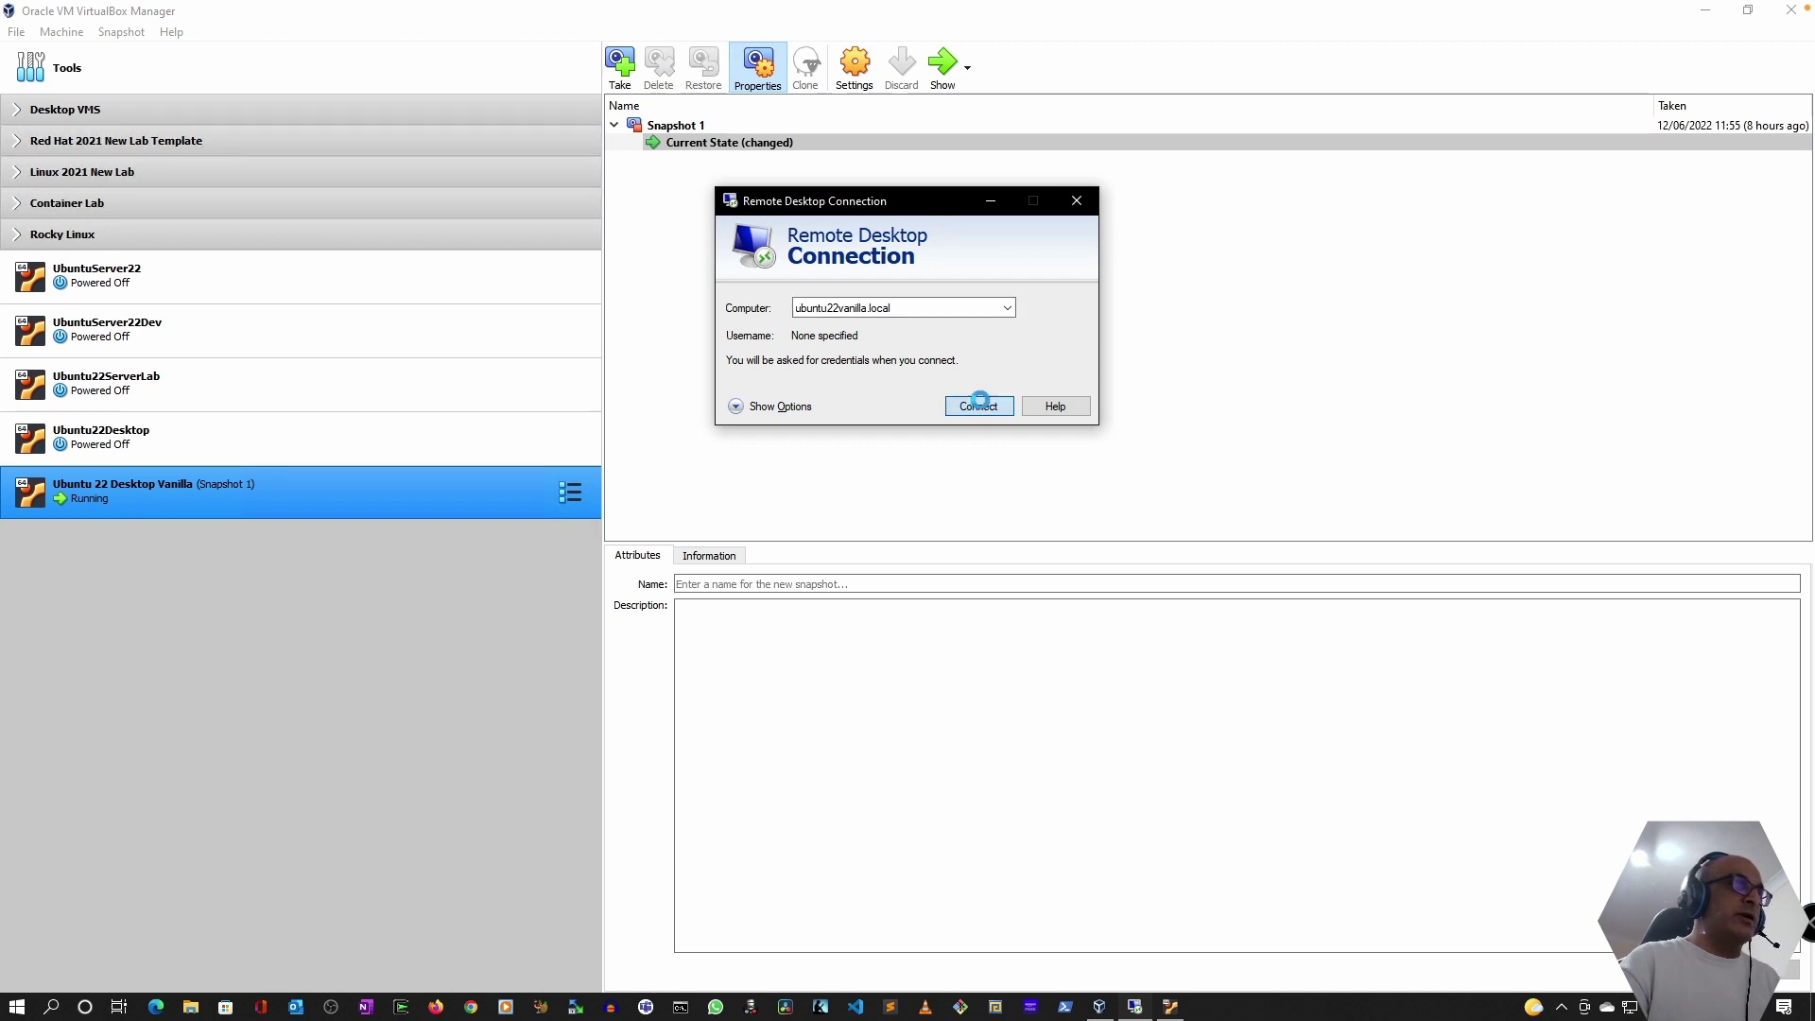
left_click(986, 413)
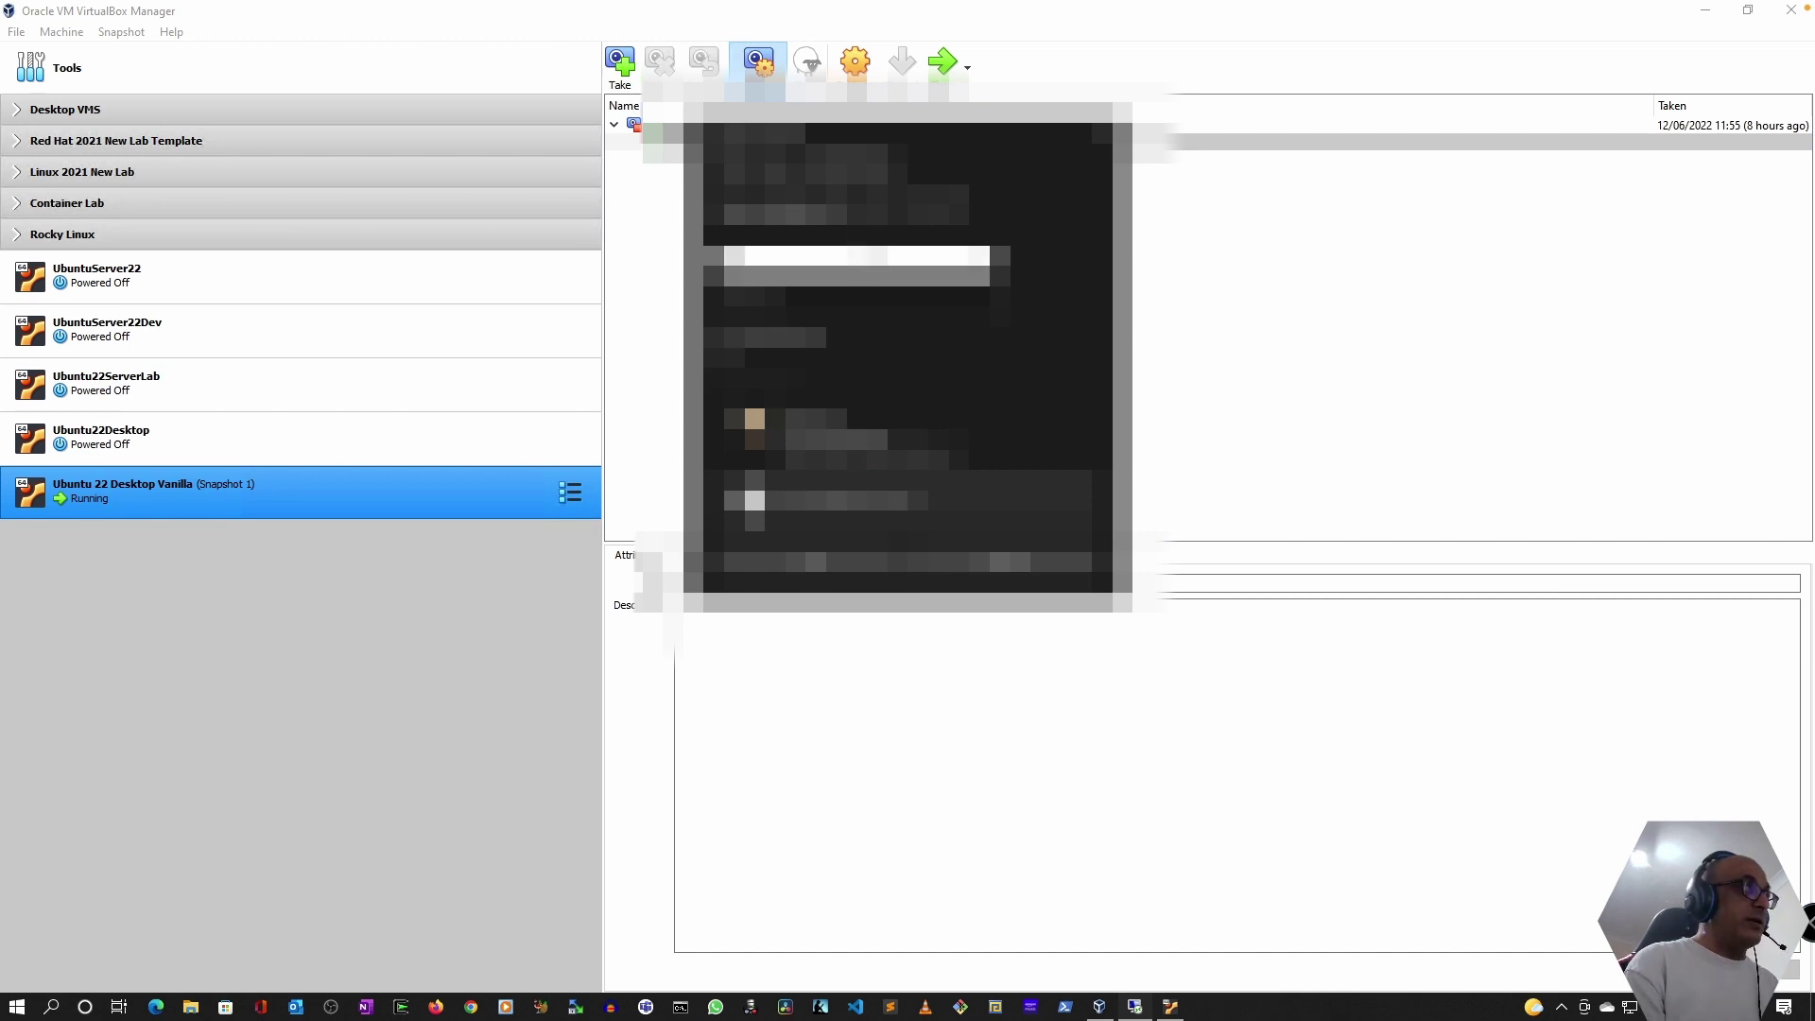
key("Down")
type("password")
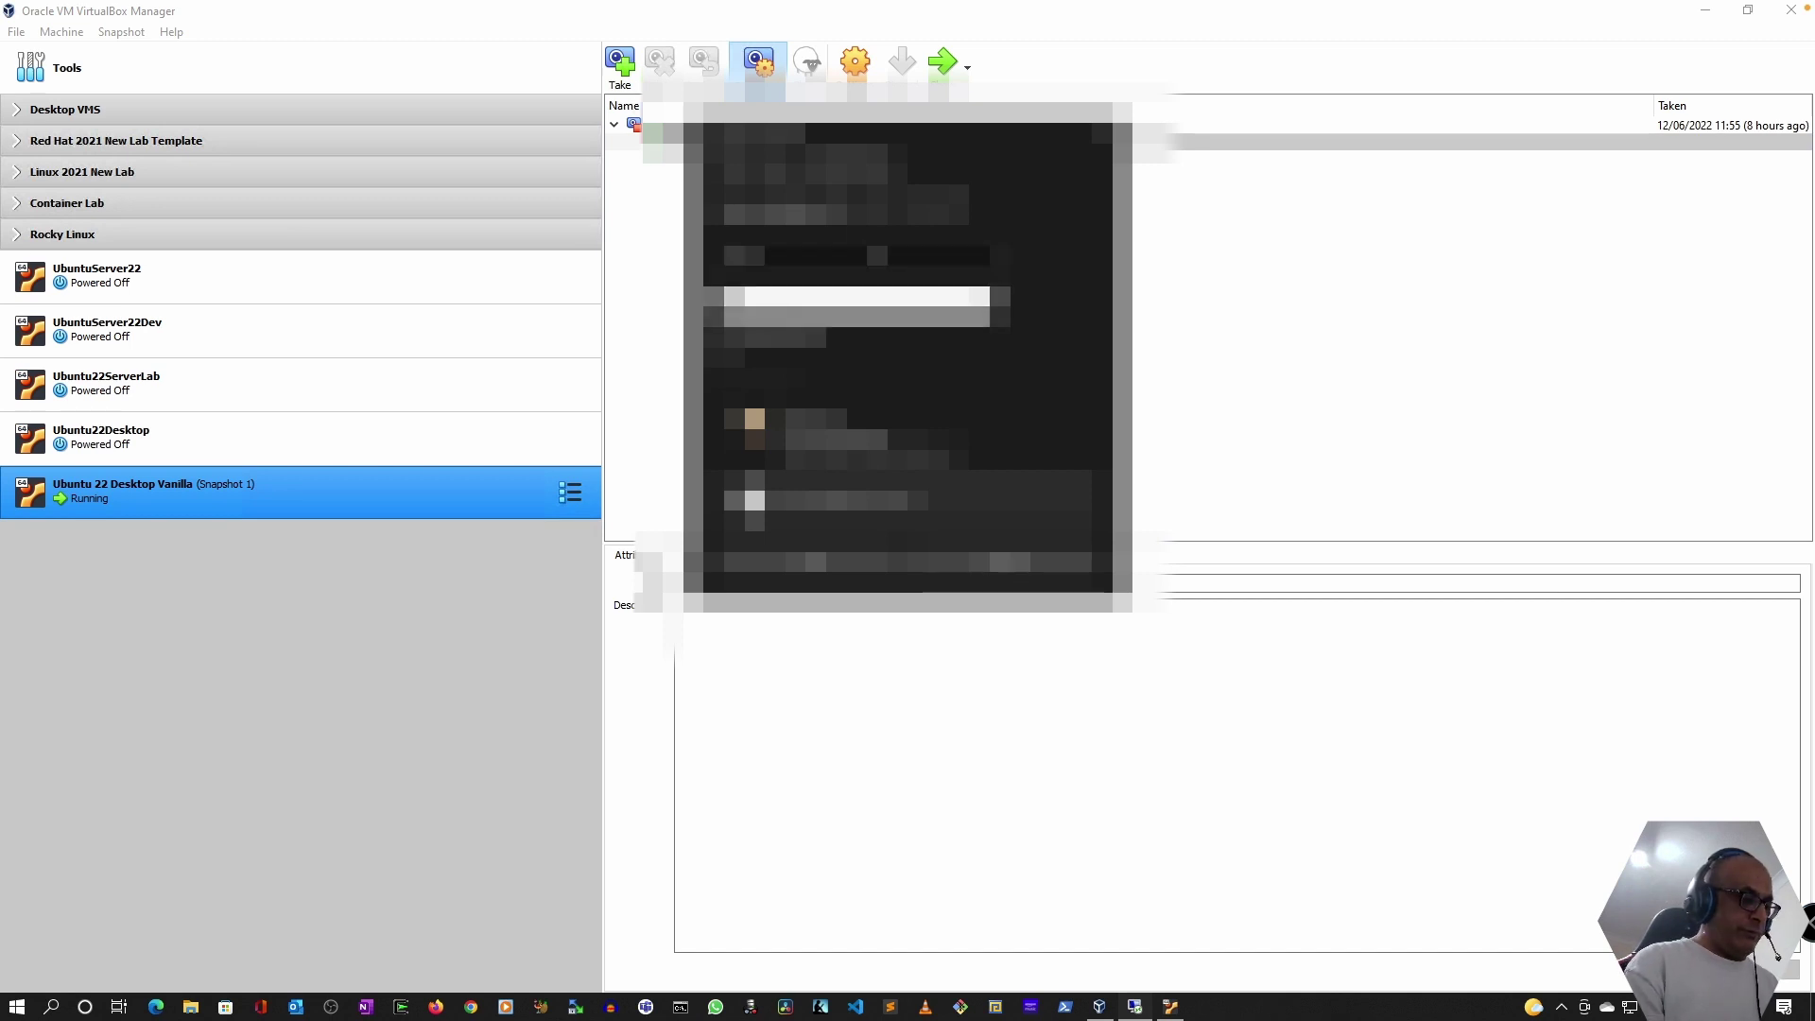
key("Return")
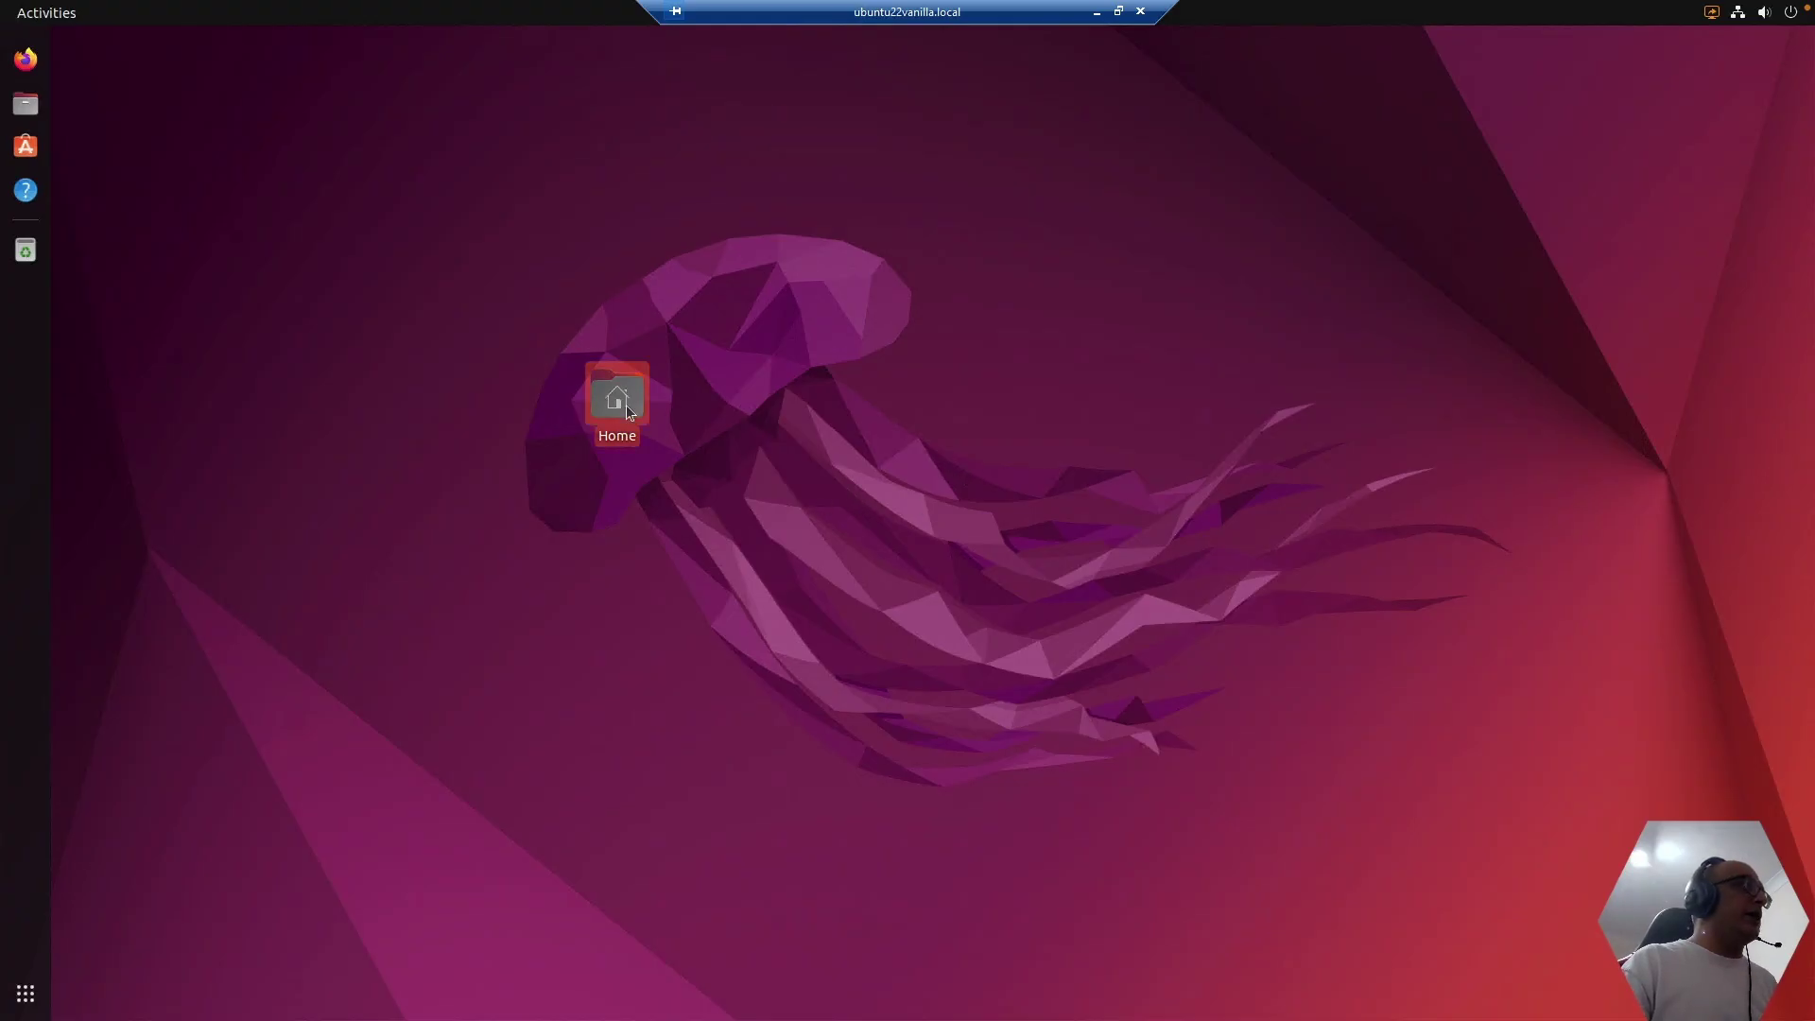
- Open and close the Home folder's Files window, then deselect the Home icon on the remote desktop
double_click(620, 397)
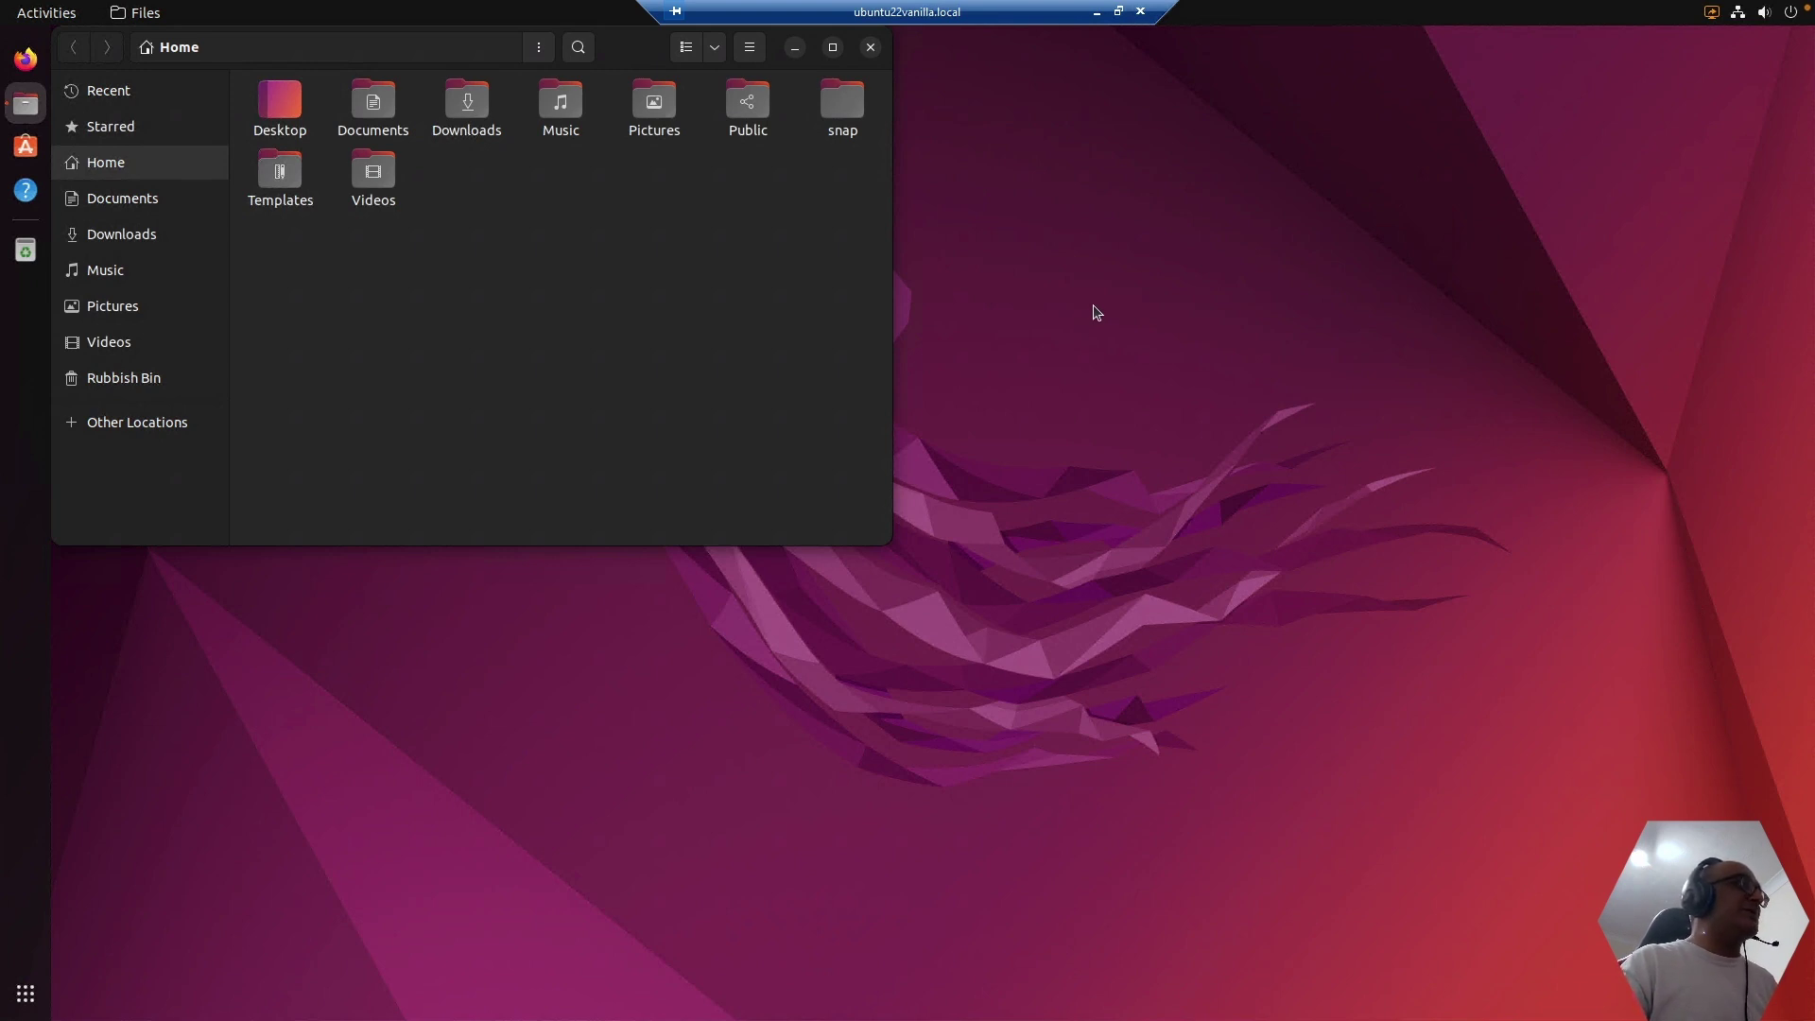
left_click(871, 49)
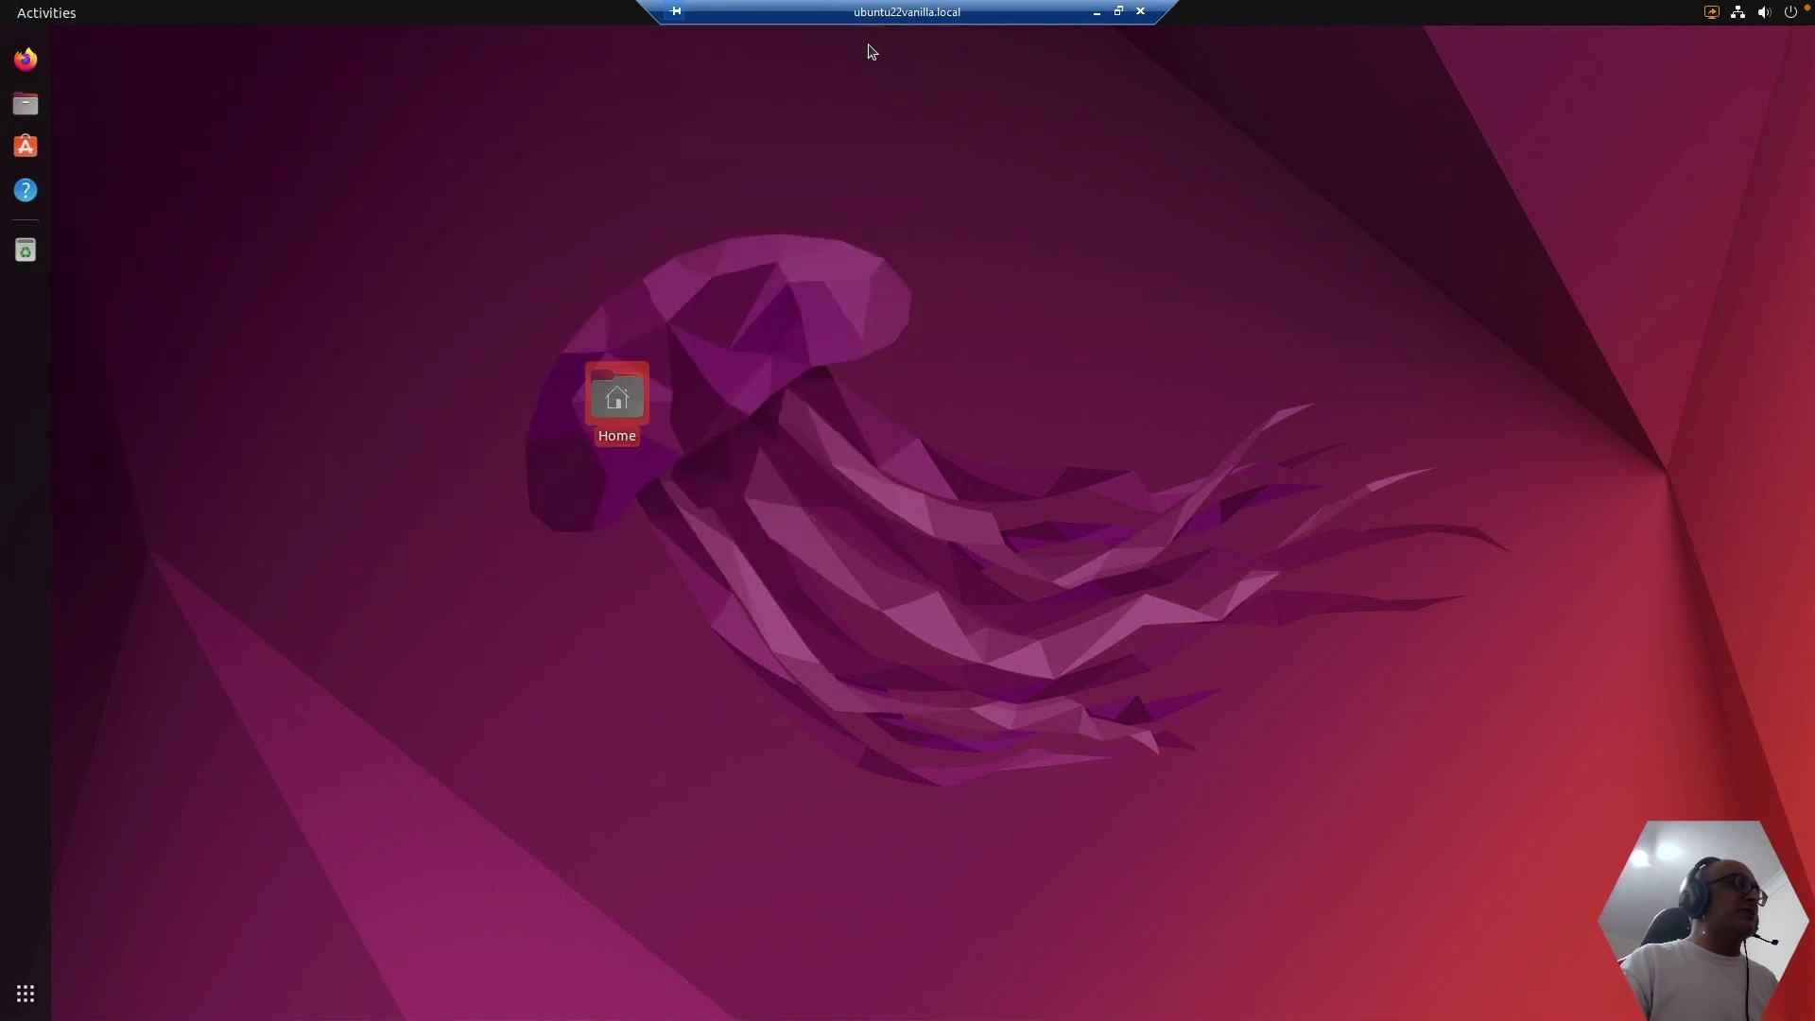
left_click(769, 360)
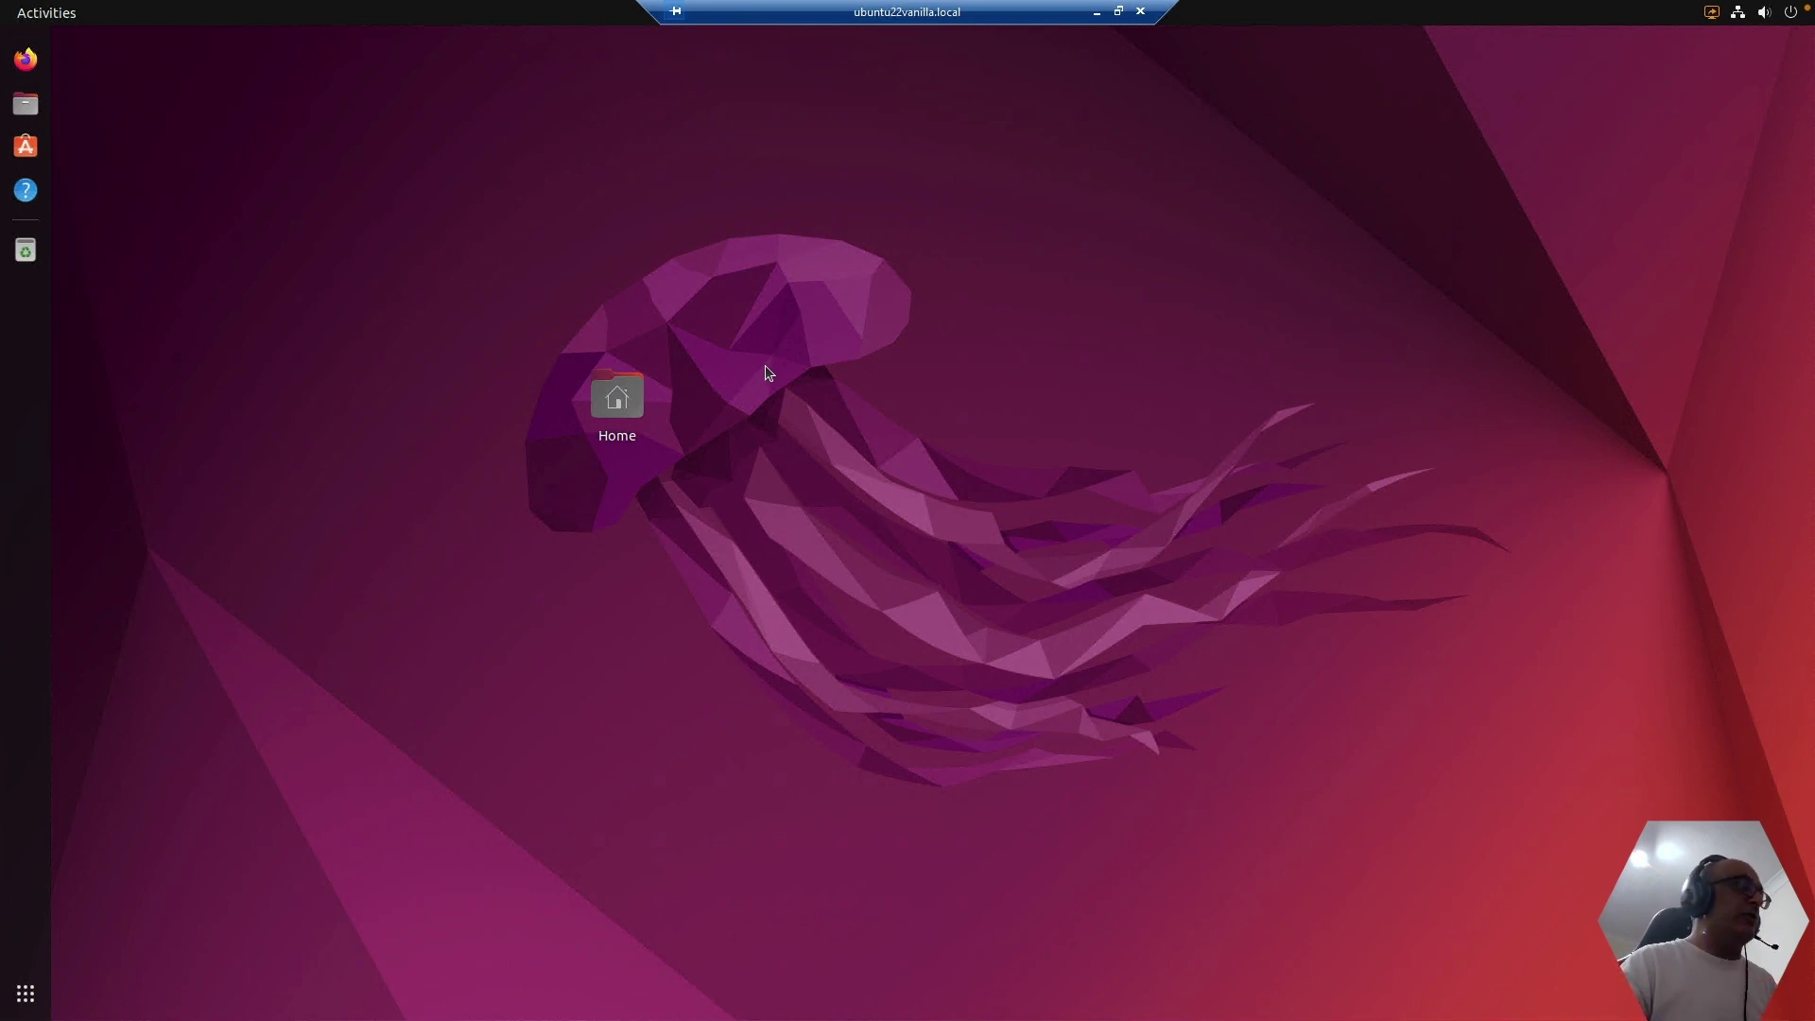
- Minimise the Ubuntu VM window, exit full screen, and minimise the remote PC session window
left_click(1098, 12)
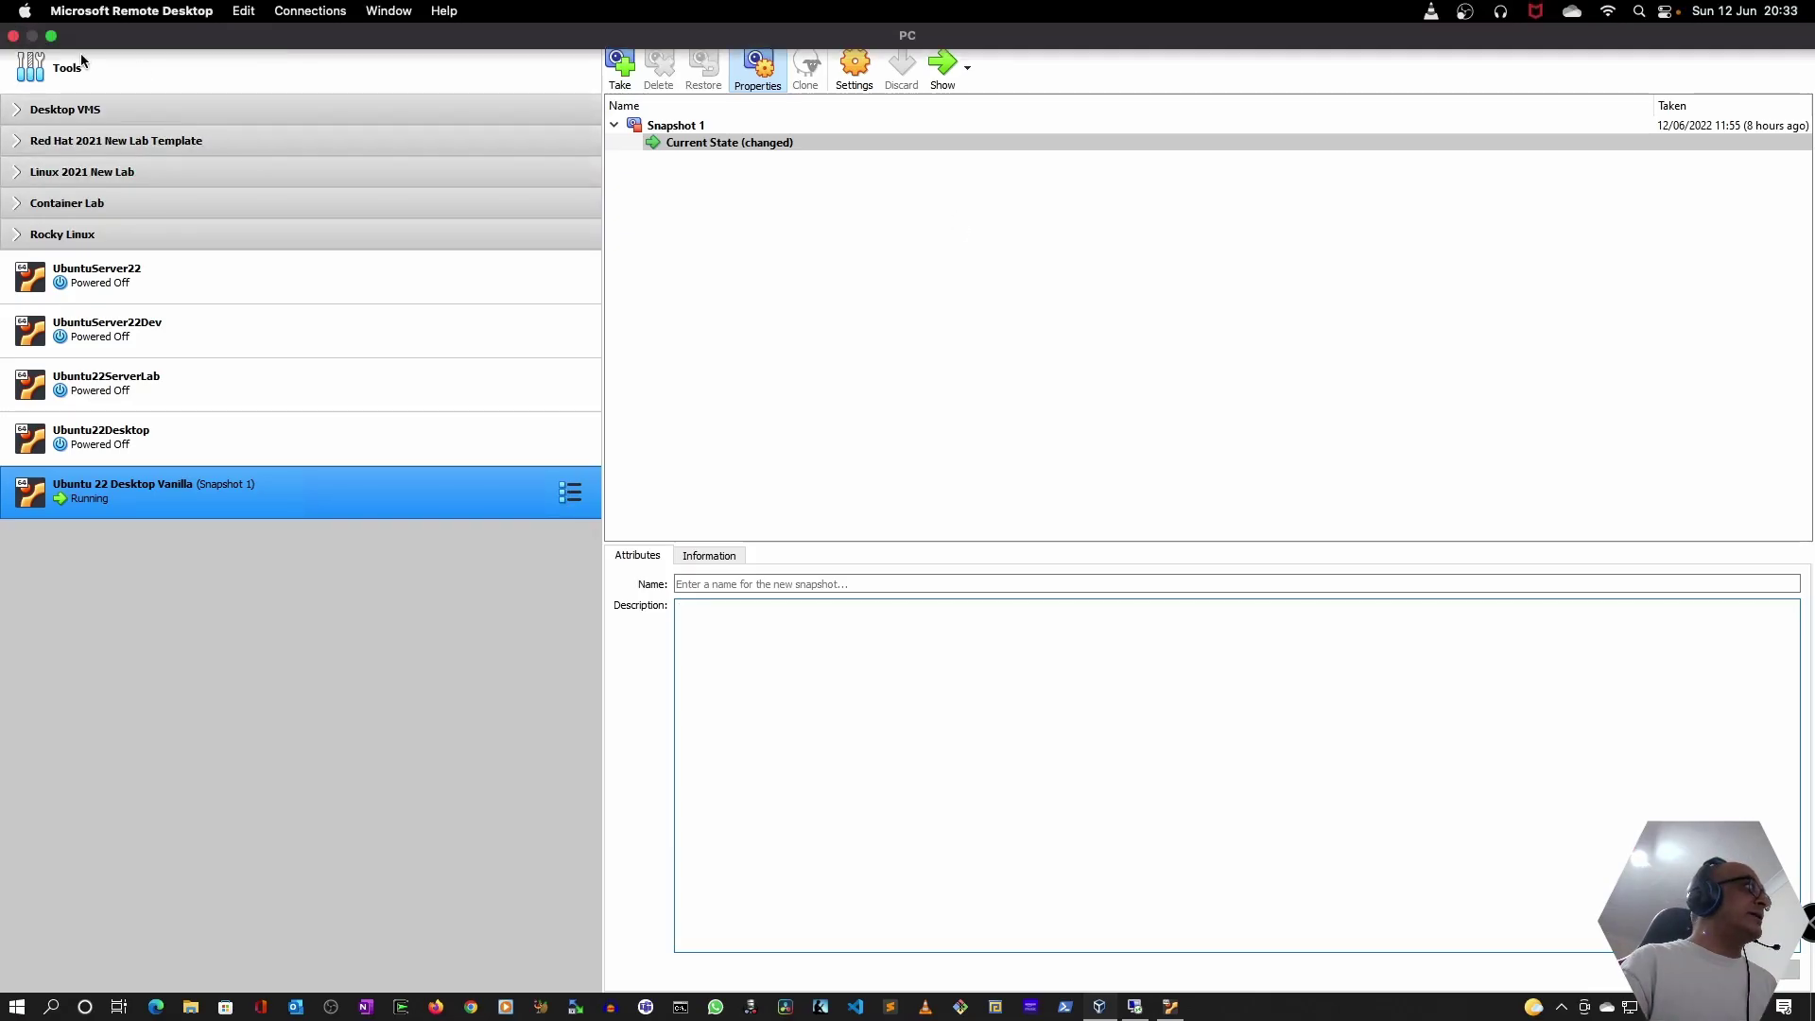
left_click(52, 36)
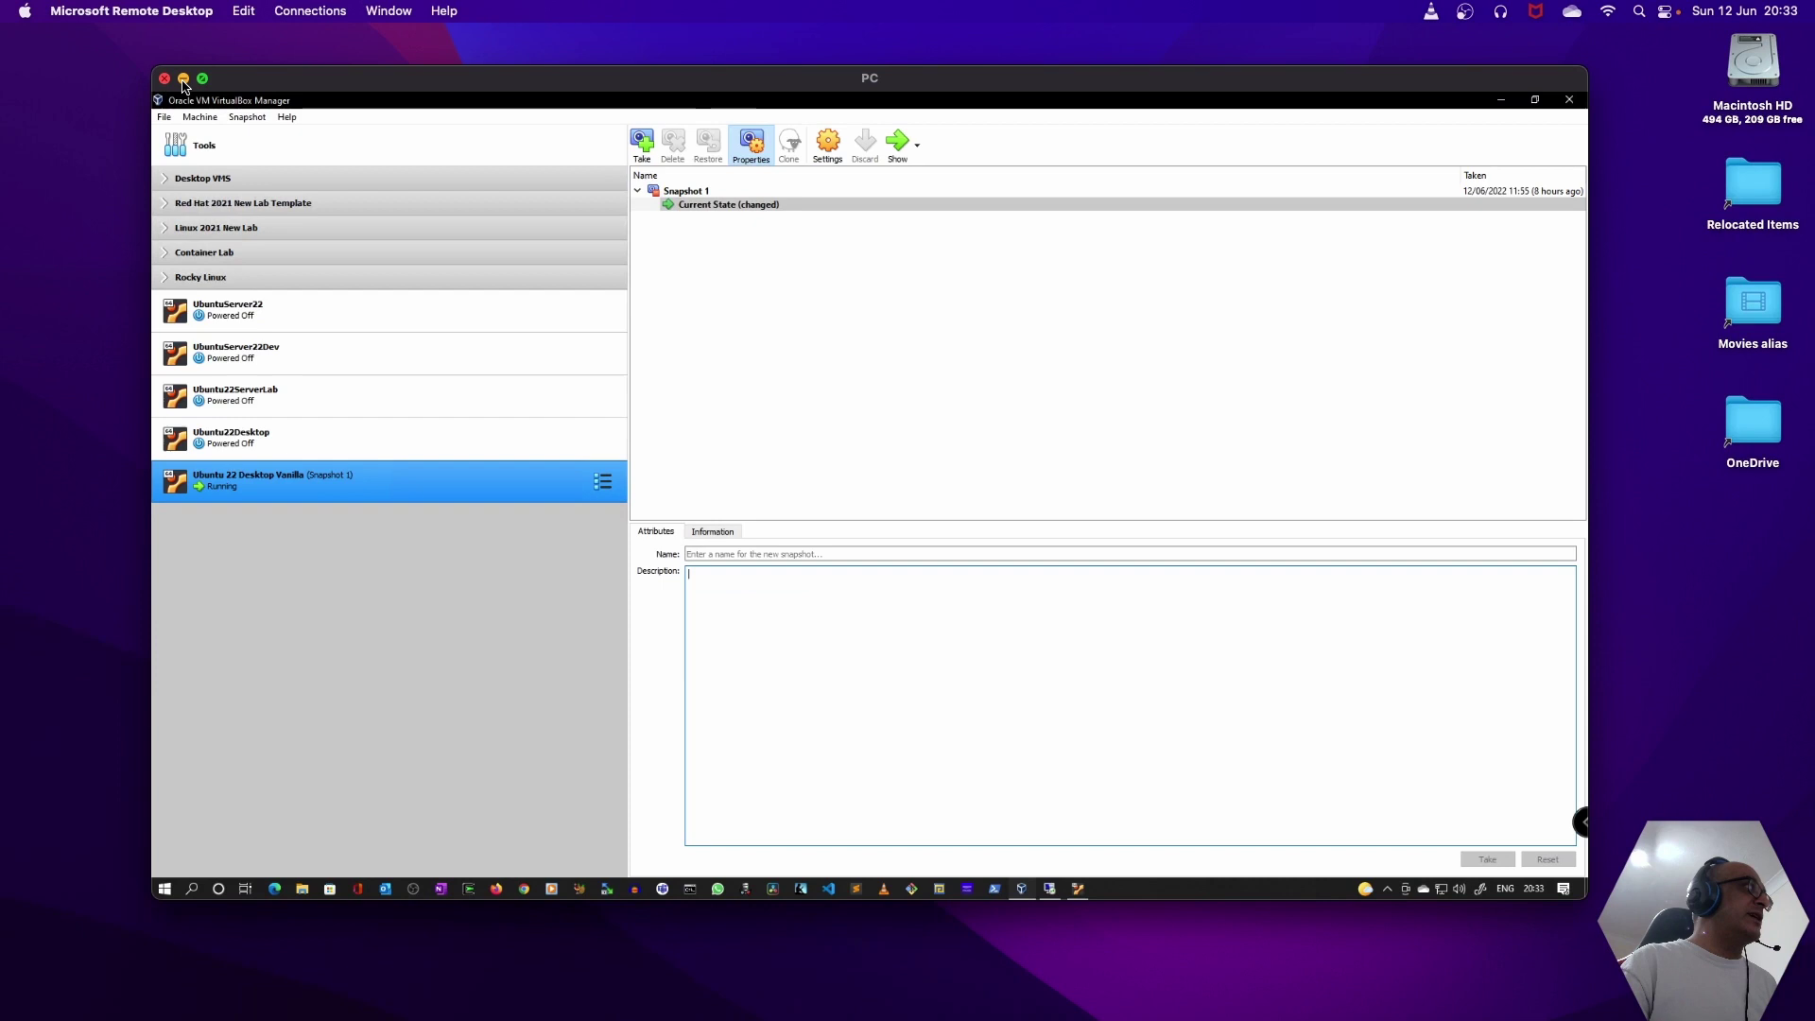
key("super+m")
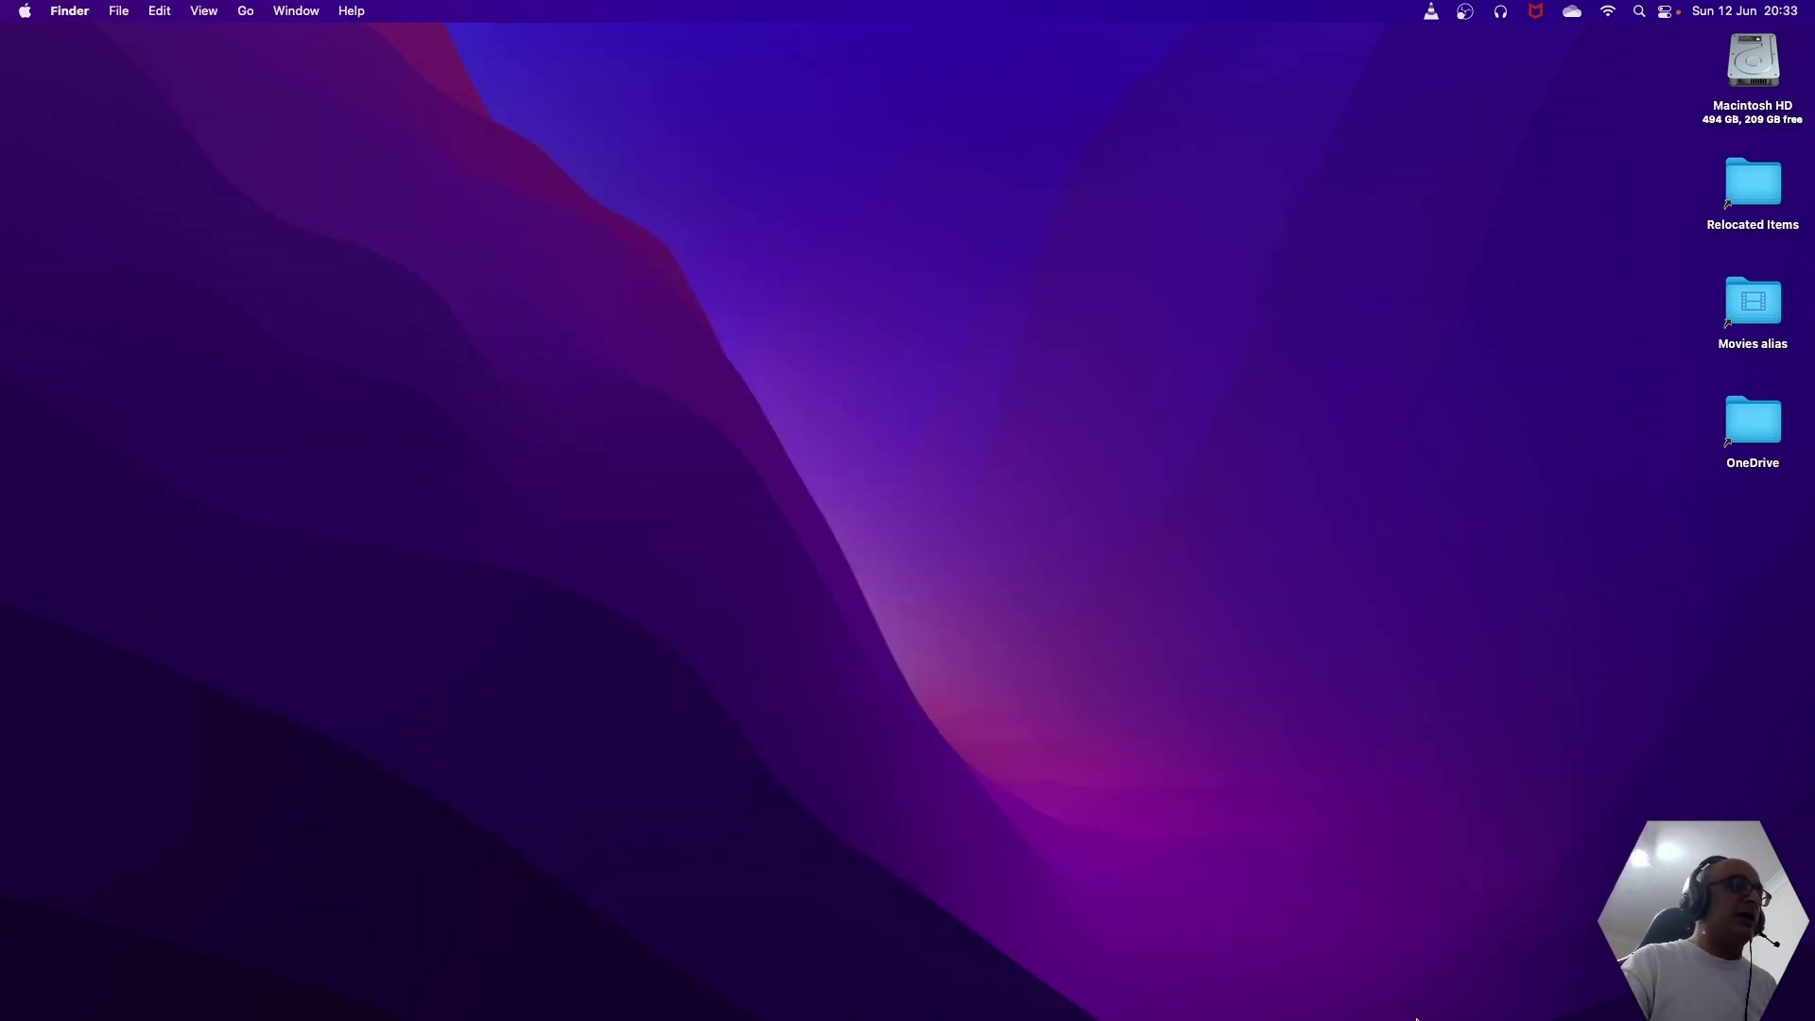
mouse_move(1408, 1020)
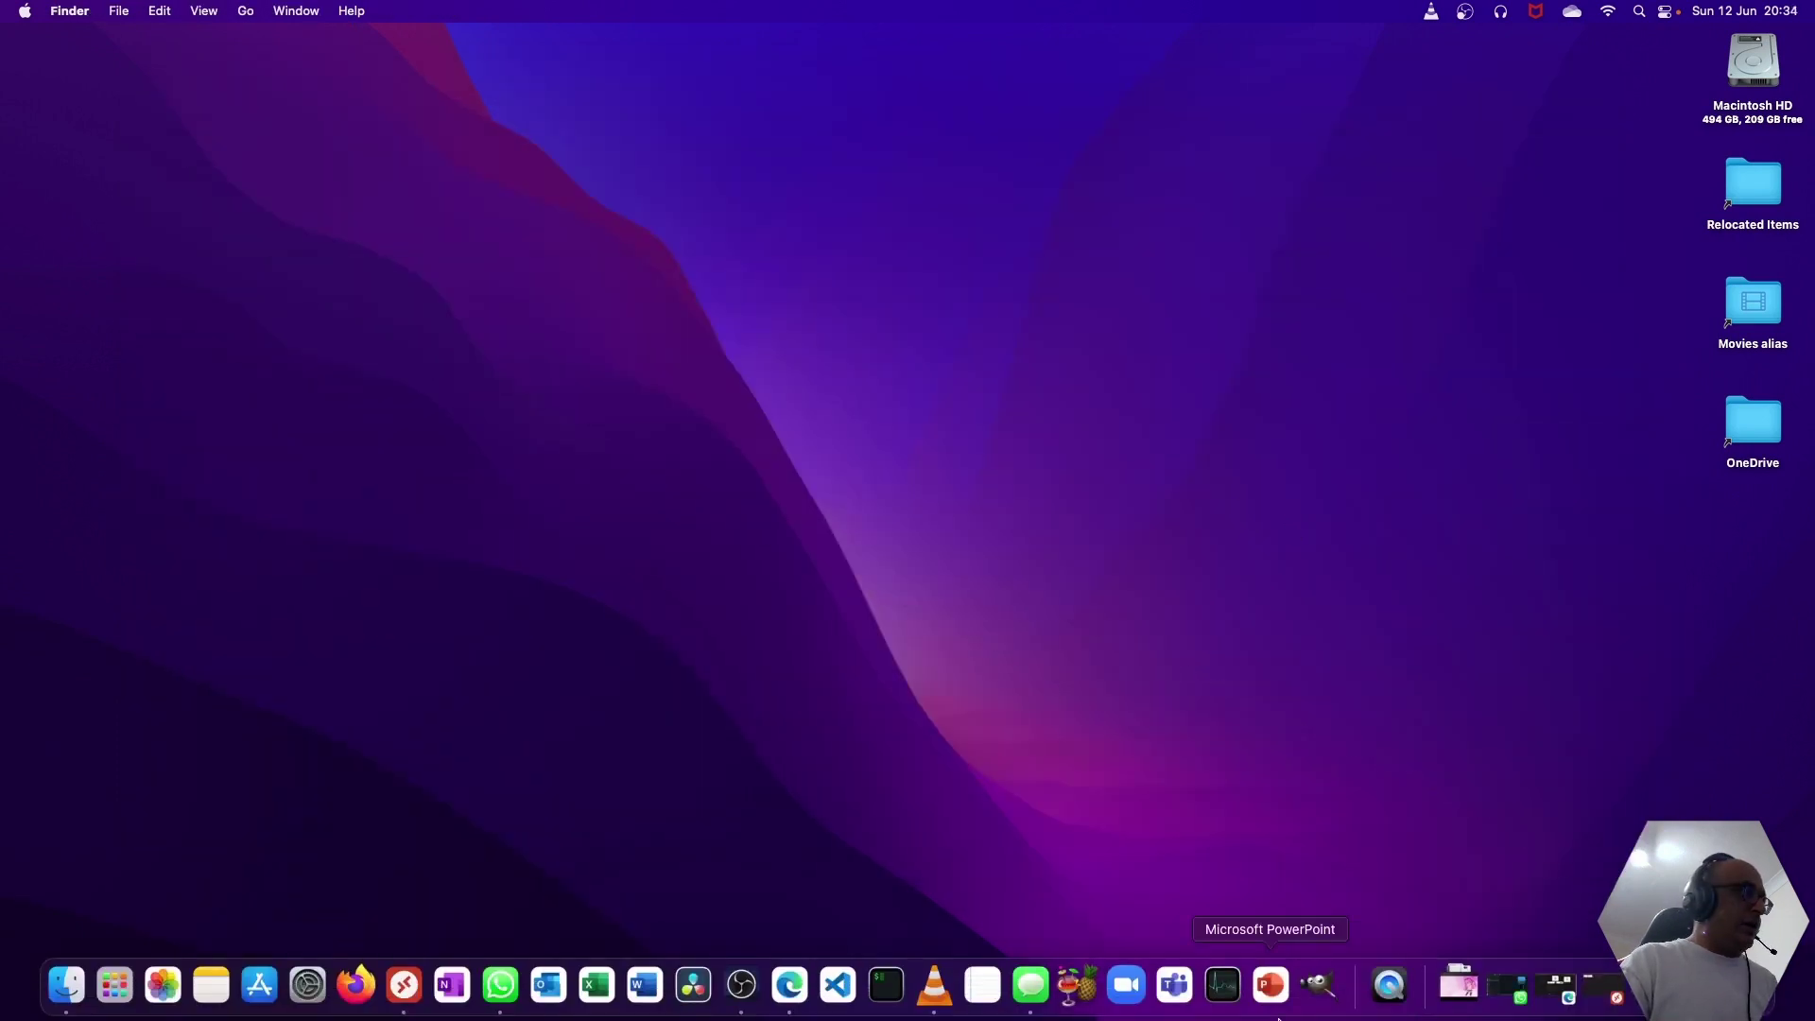
- Select the Ubuntu22Vanilla.local tile, cancel out of its Edit settings, and delete the connection
left_click(405, 986)
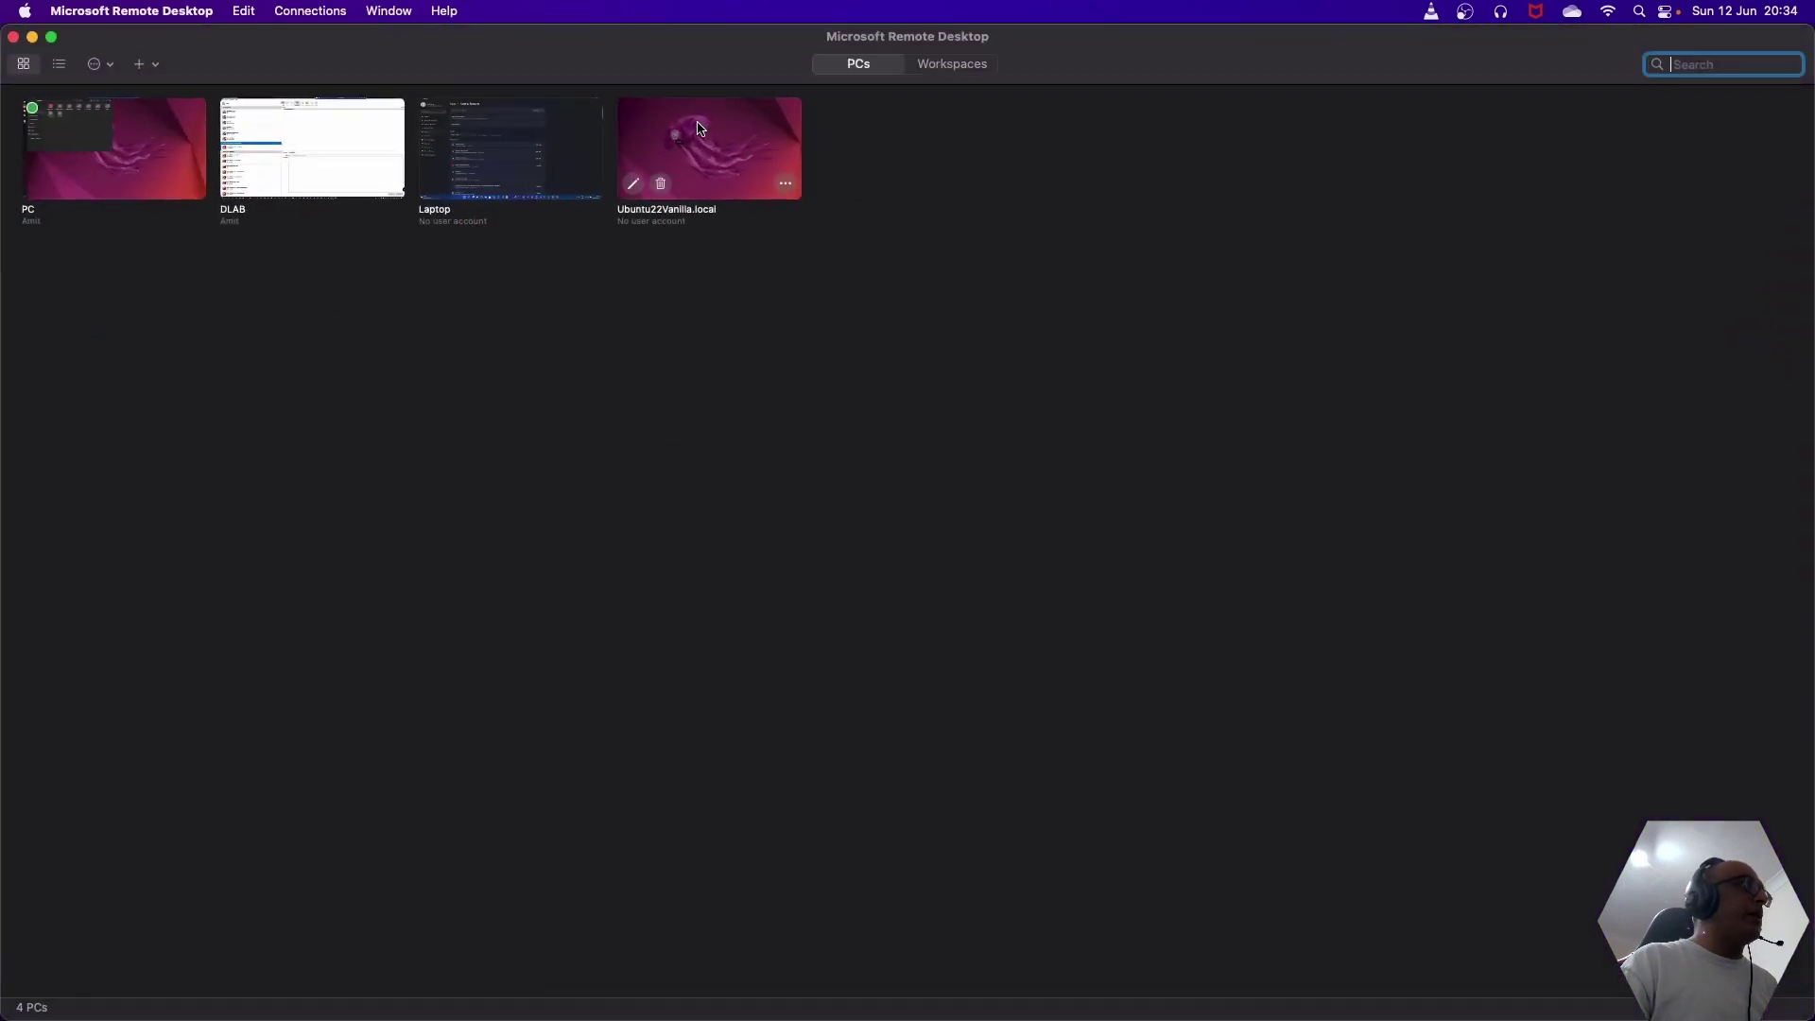
left_click(700, 131)
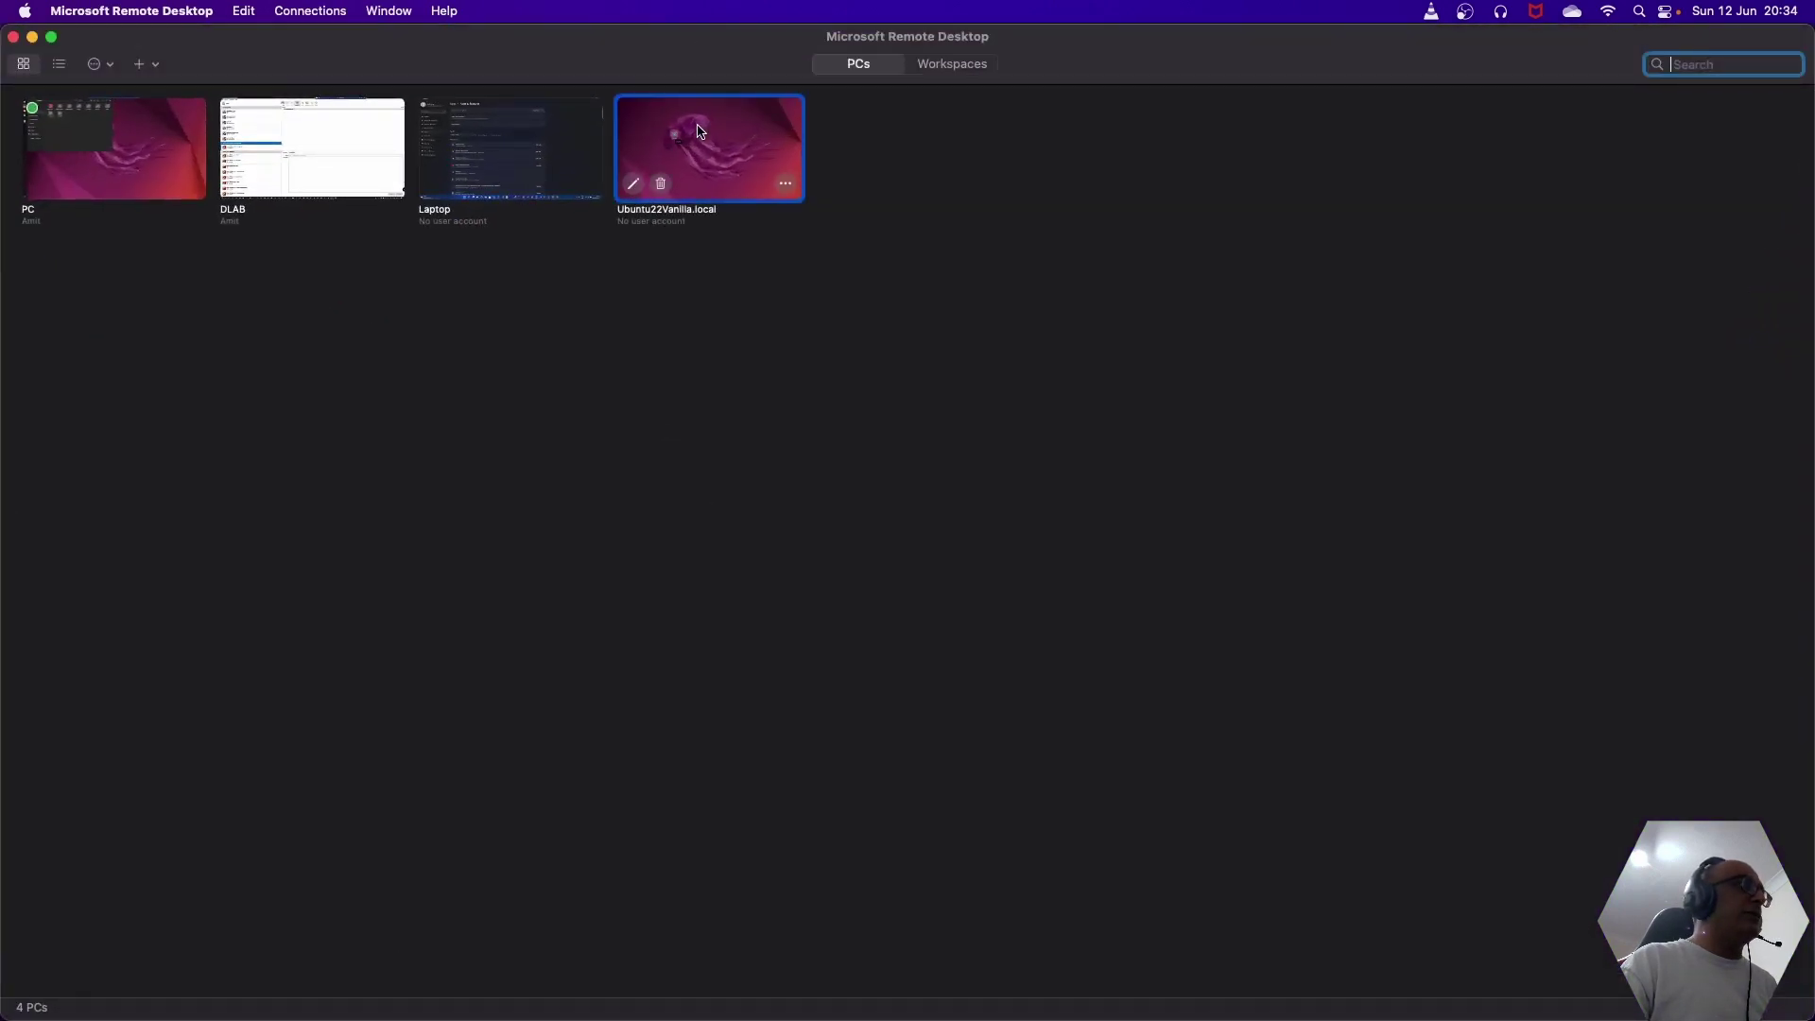
left_click(635, 186)
left_click(992, 751)
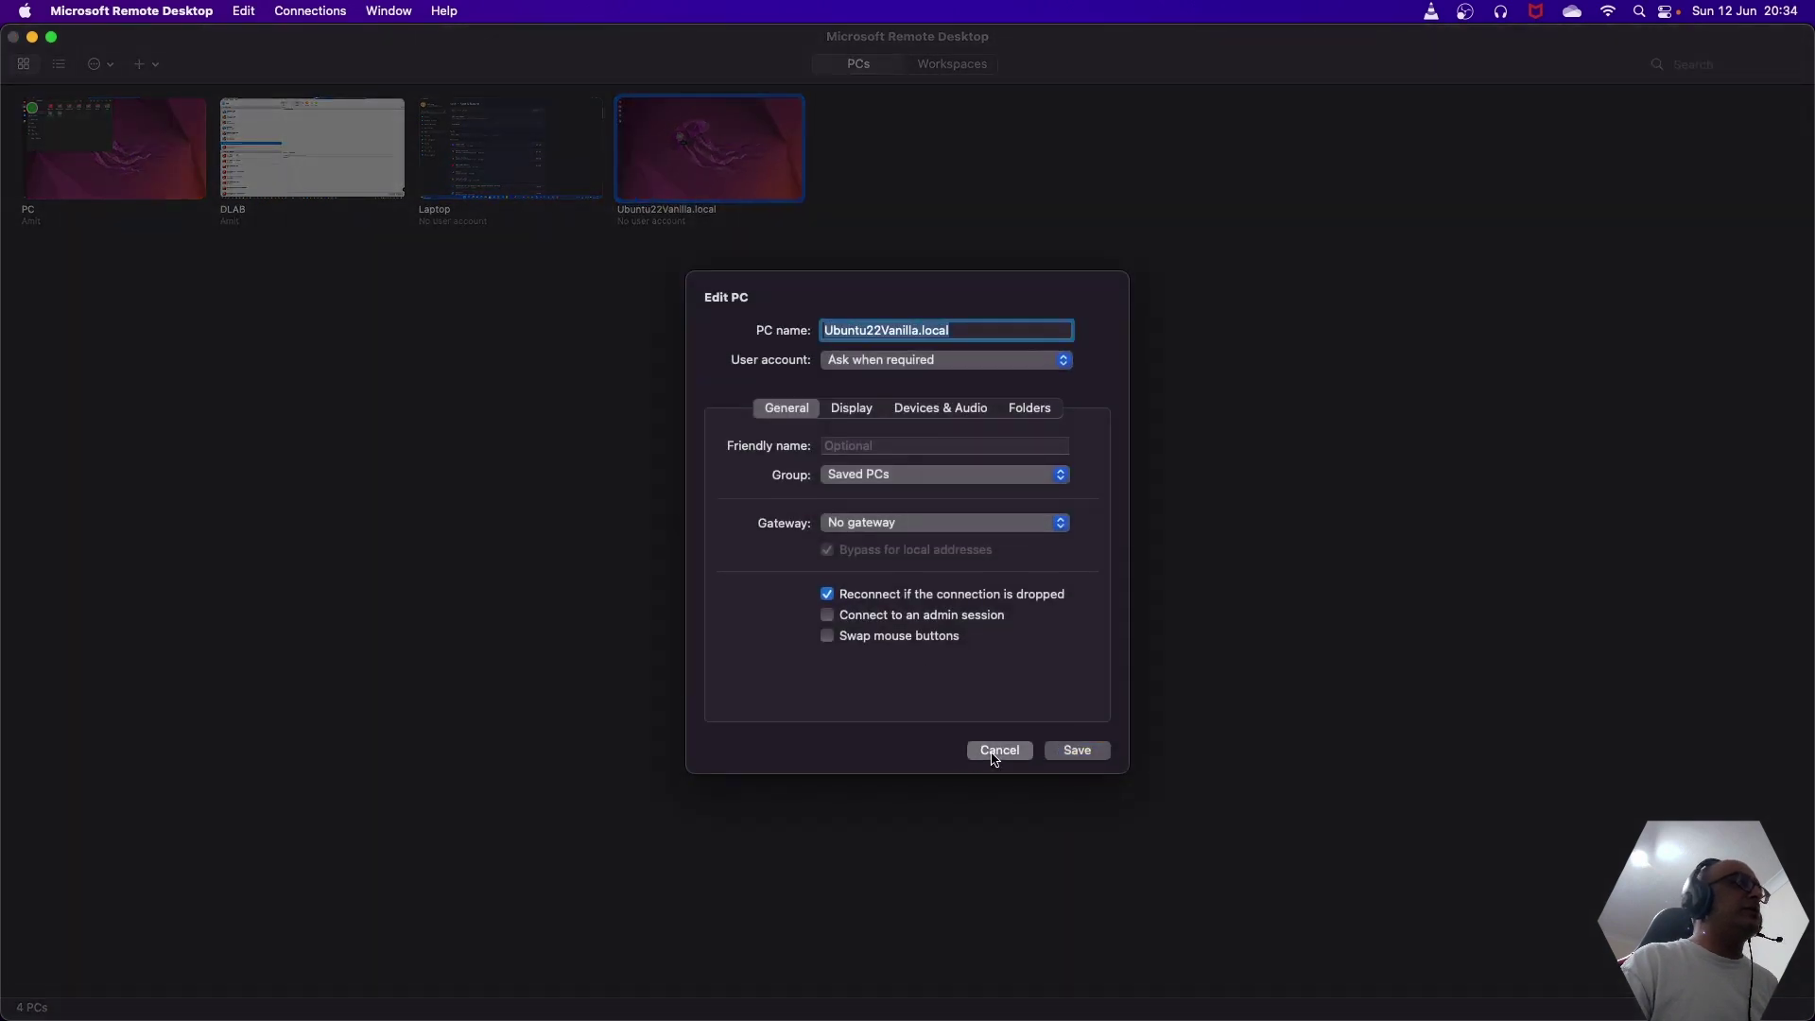
left_click(661, 184)
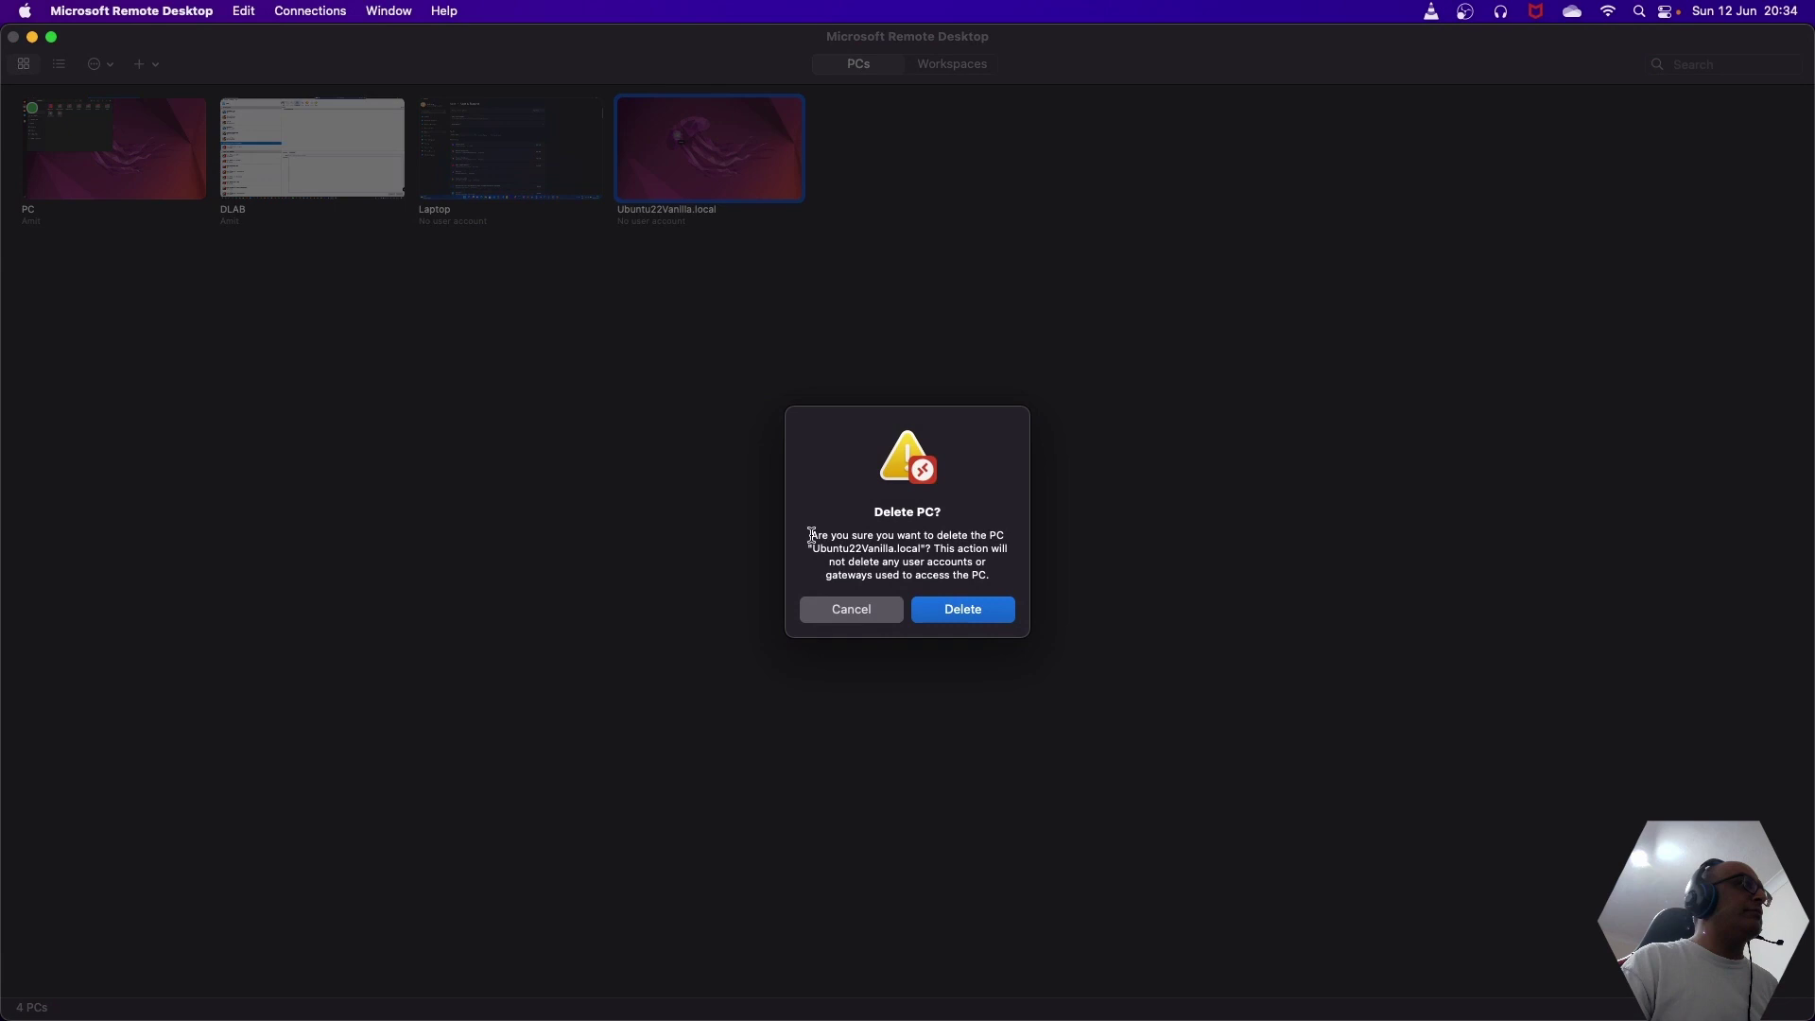
left_click(986, 605)
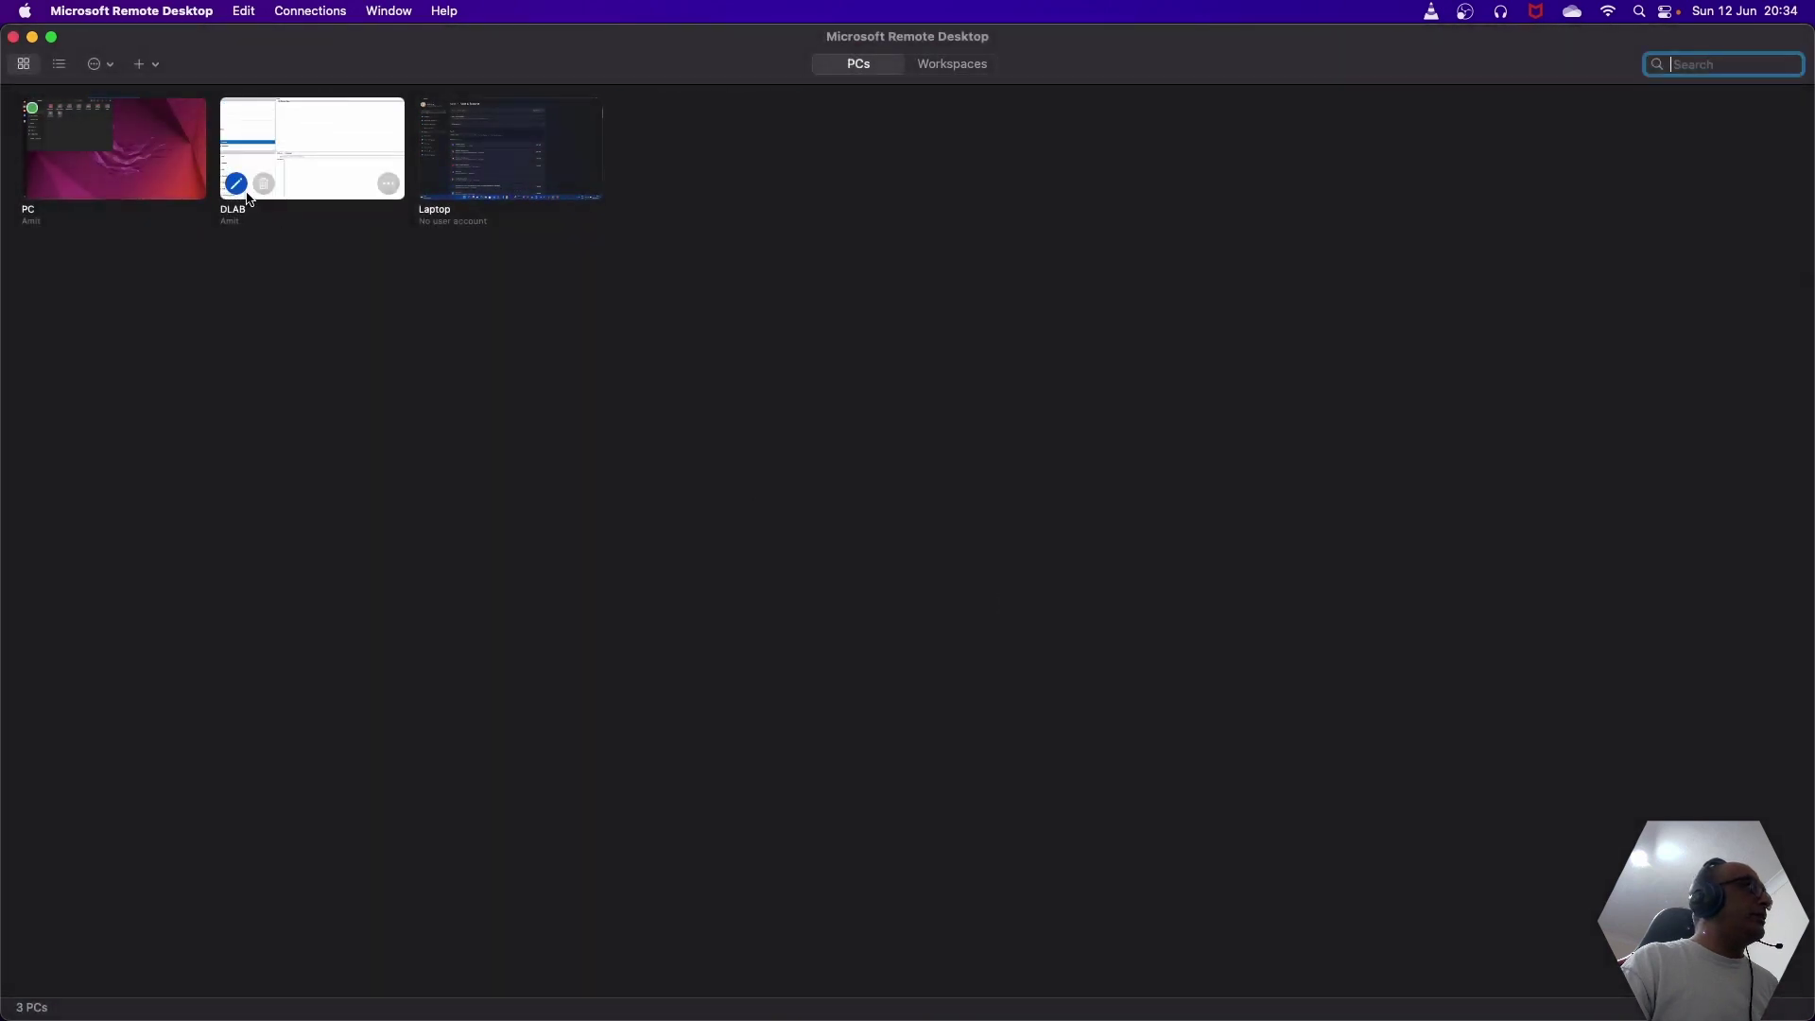
- Add a PC with PC name Ubuntu22Vanilla.local and save it
left_click(138, 66)
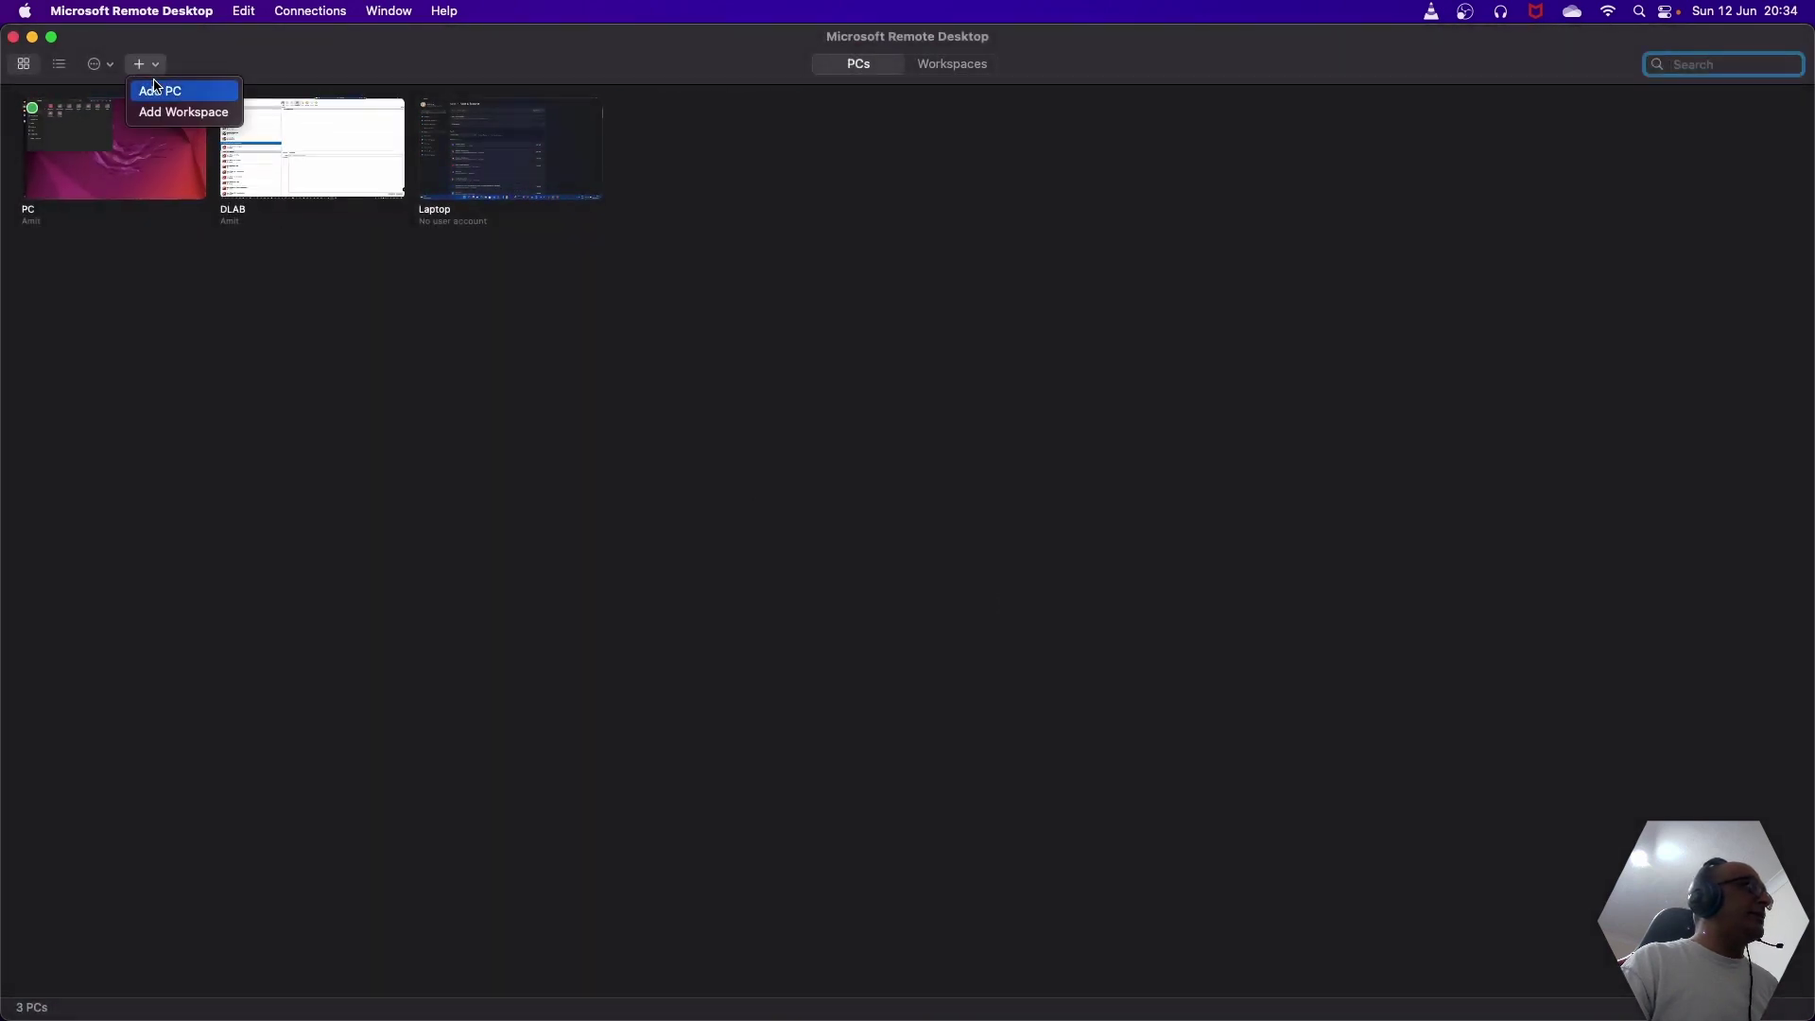
left_click(159, 85)
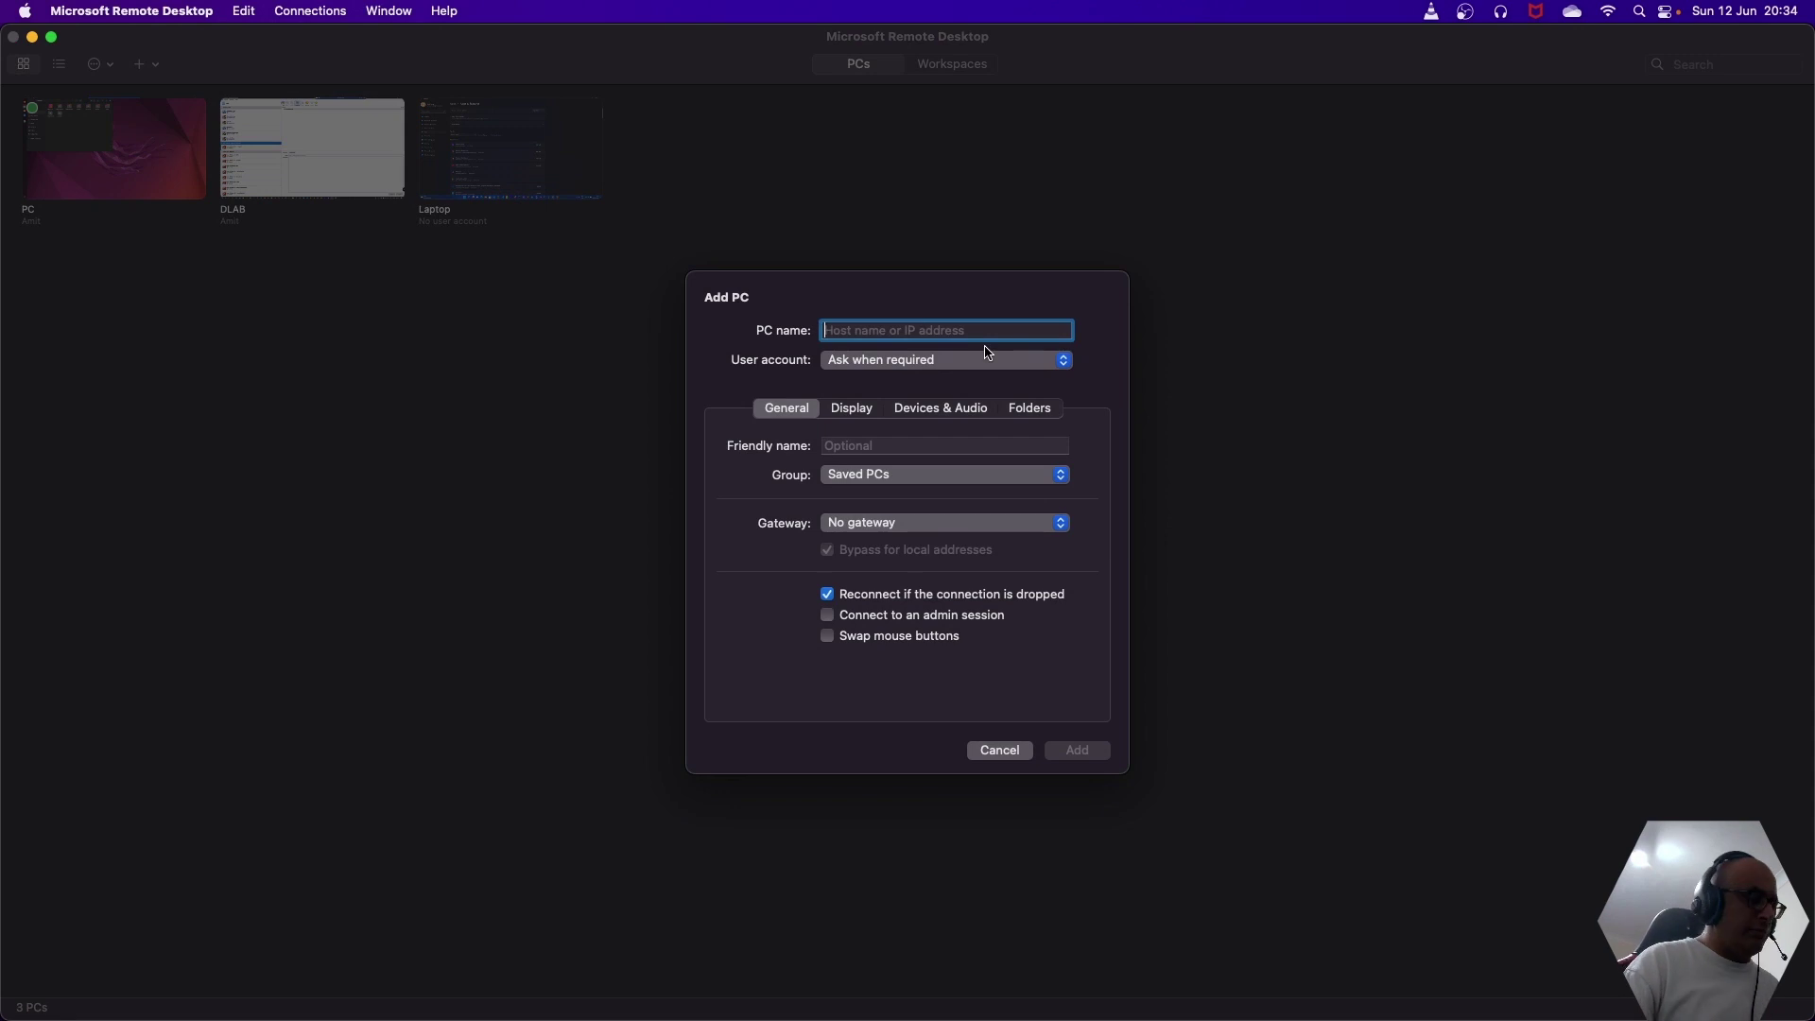
type("Ubunt")
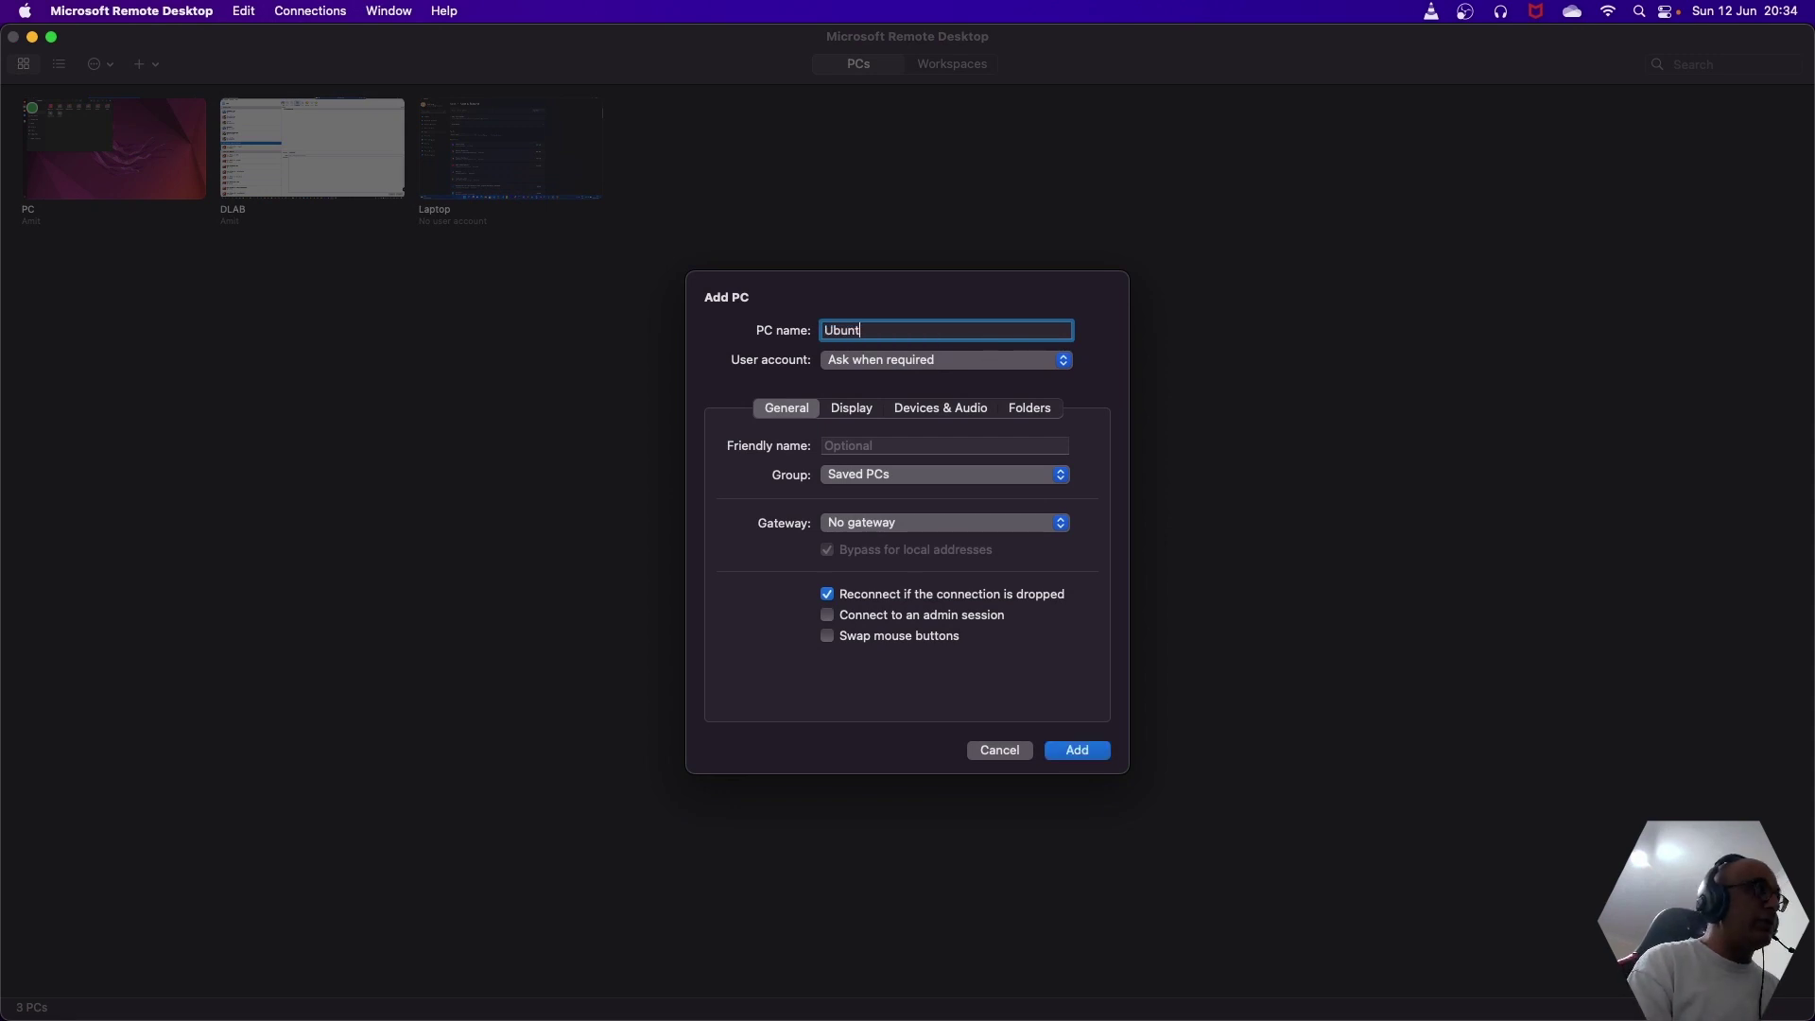
type("u22Vani")
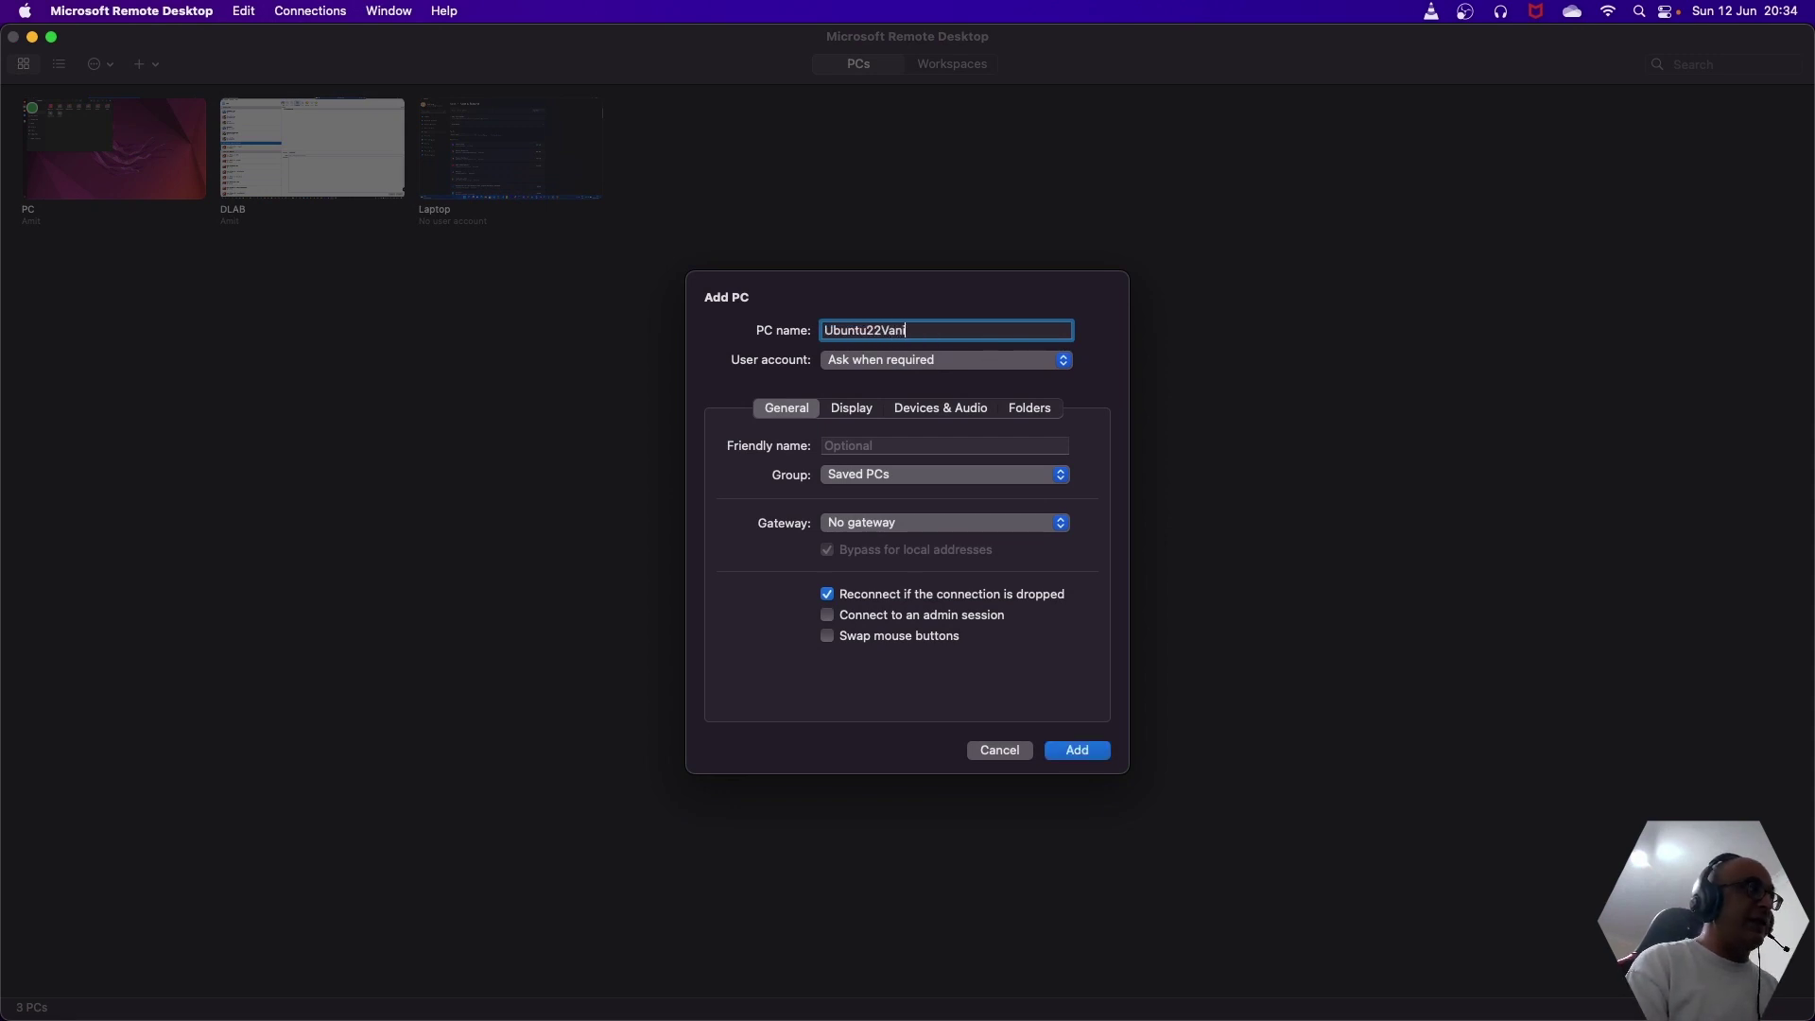
type("lla.local")
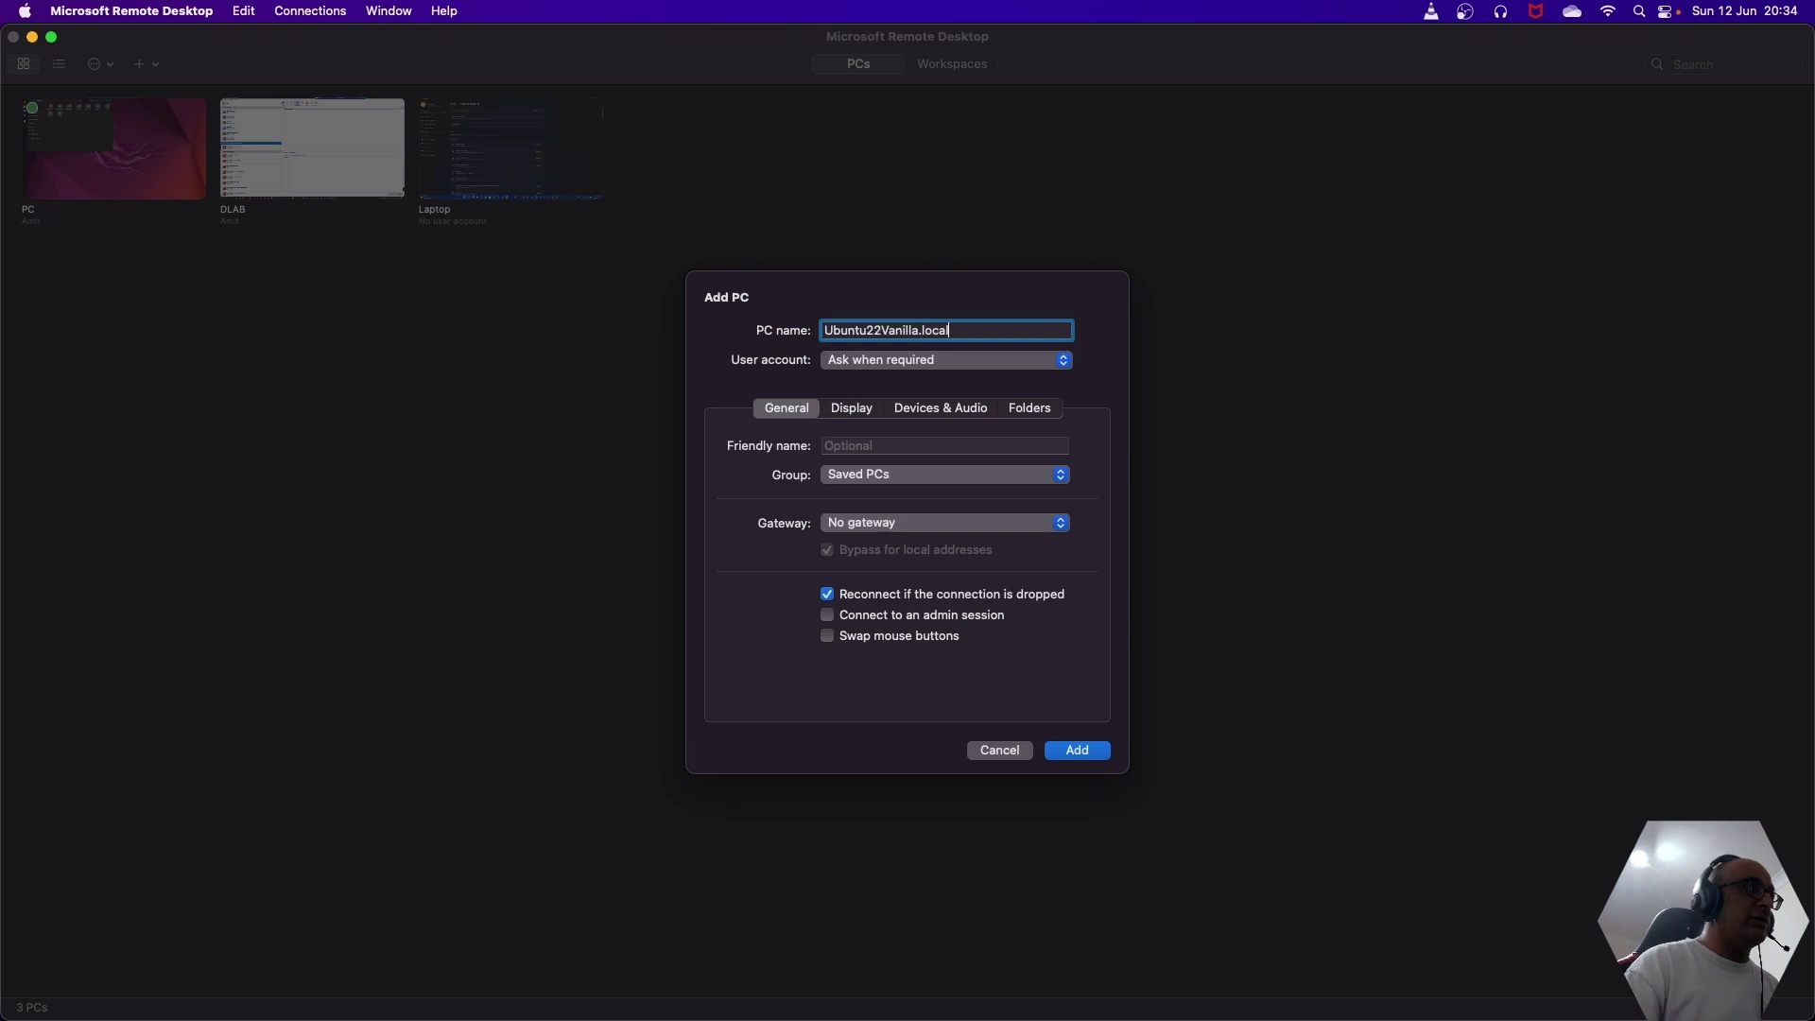
left_click(1100, 755)
- Connect to Ubuntu22Vanilla.local, entering the username and password, and submit them
double_click(687, 188)
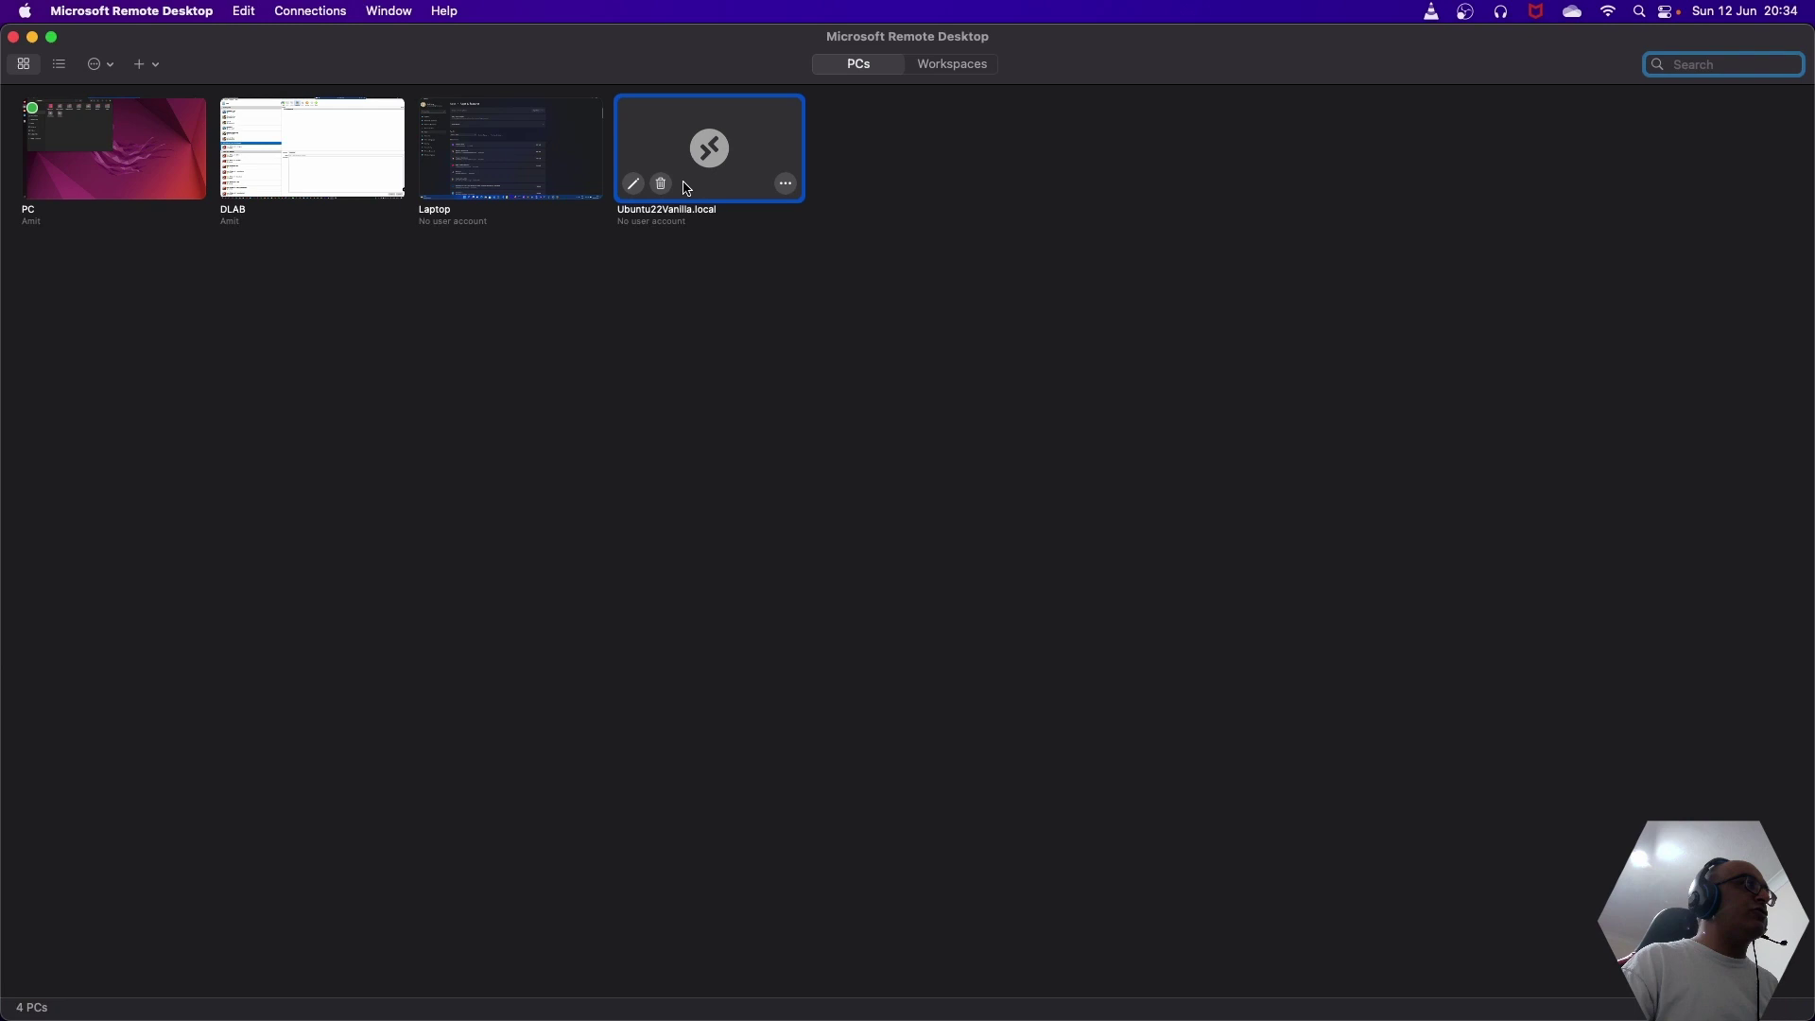
type("akaria")
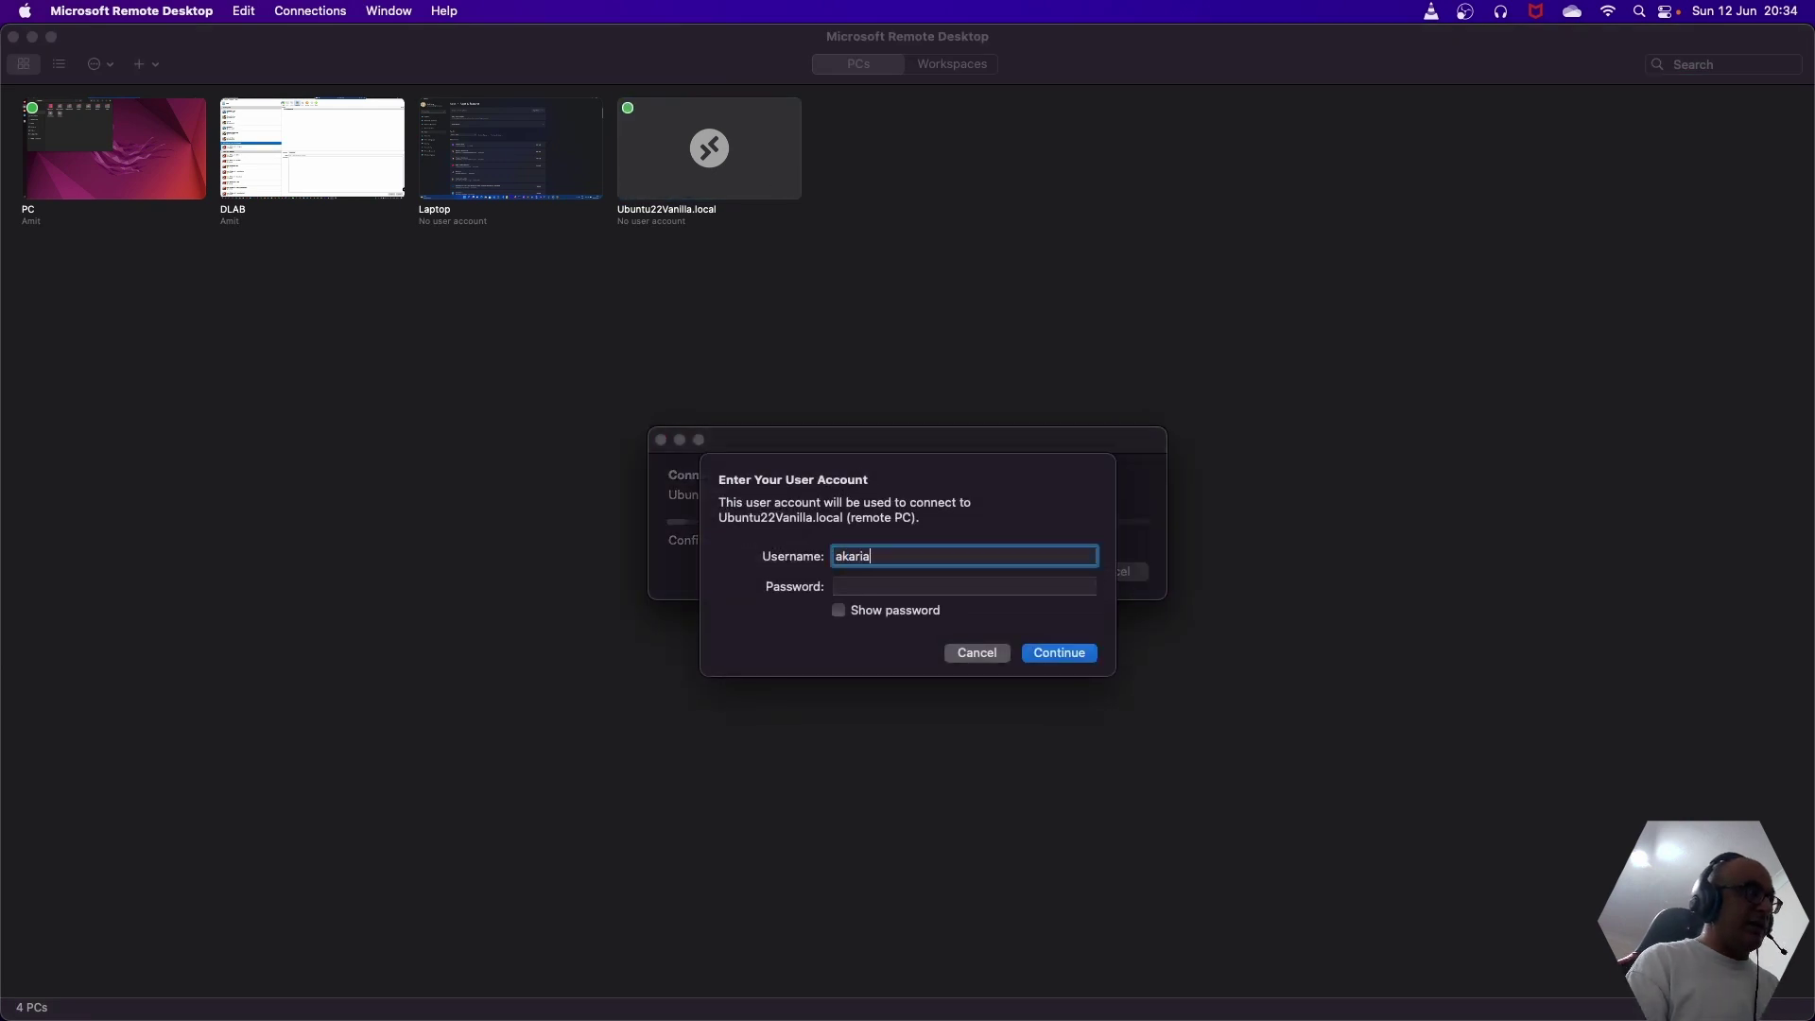
key("Tab")
type("••••••••")
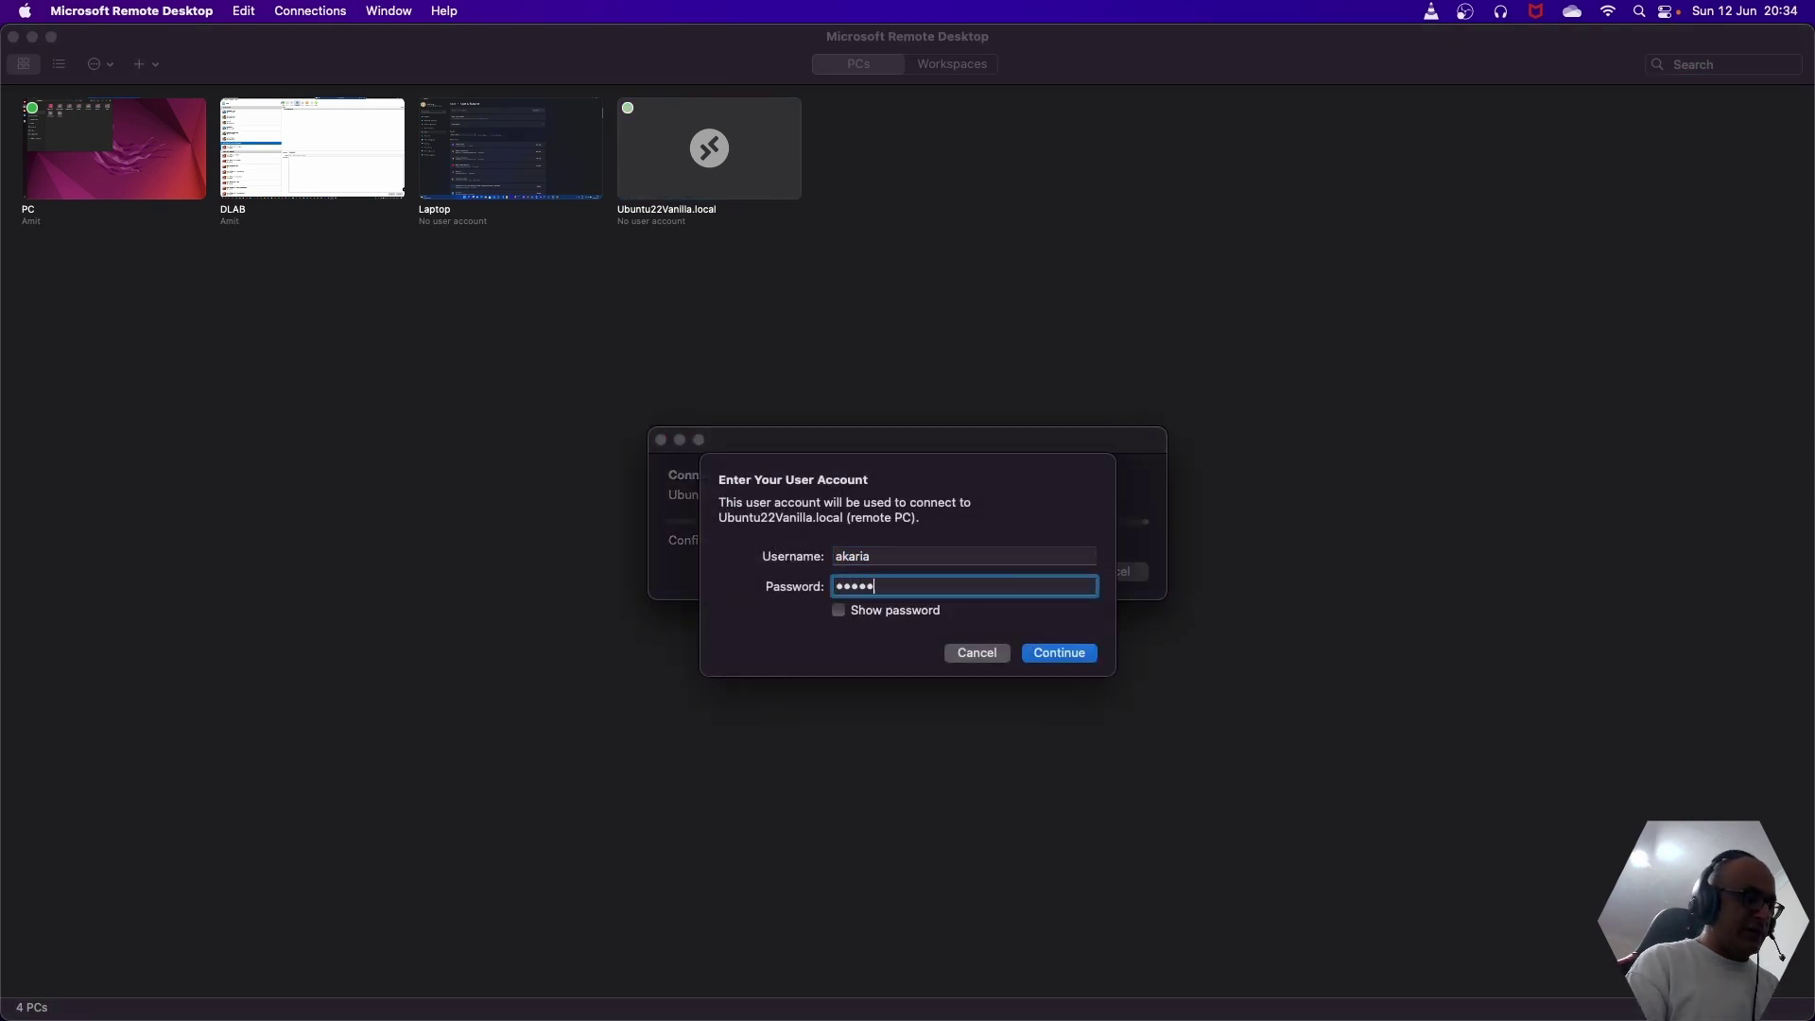
type("••")
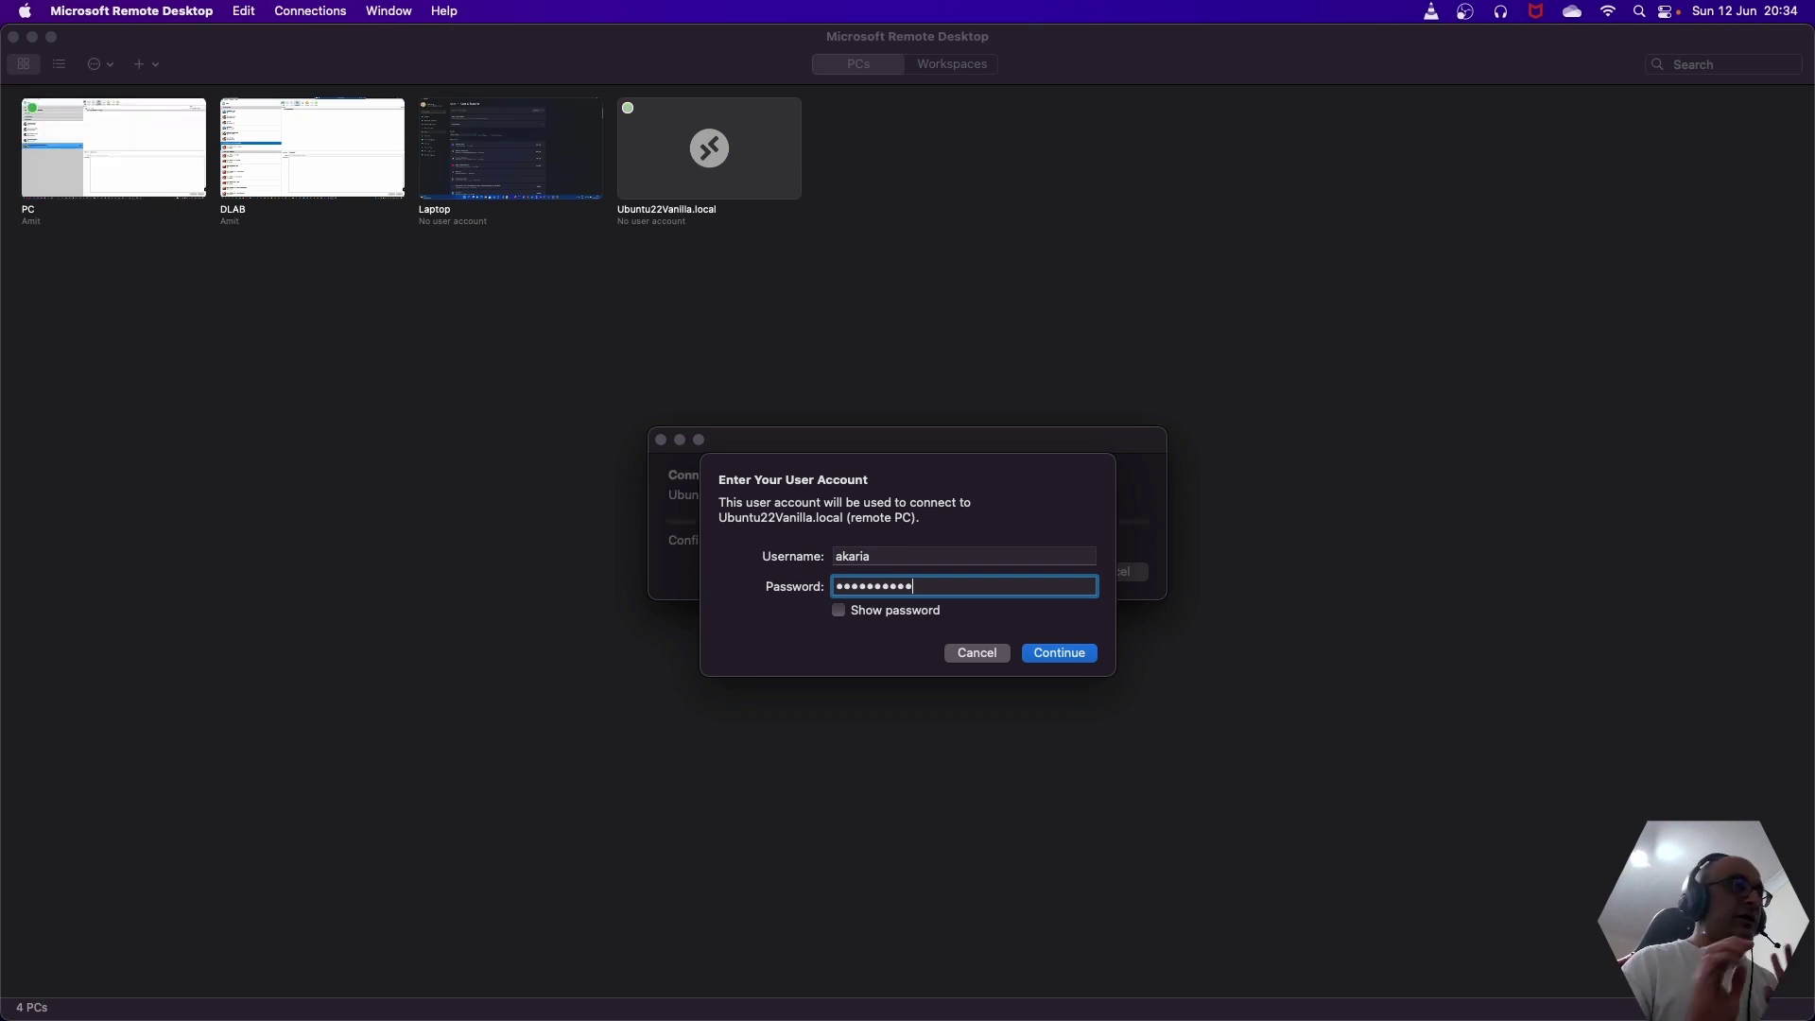
left_click(1066, 654)
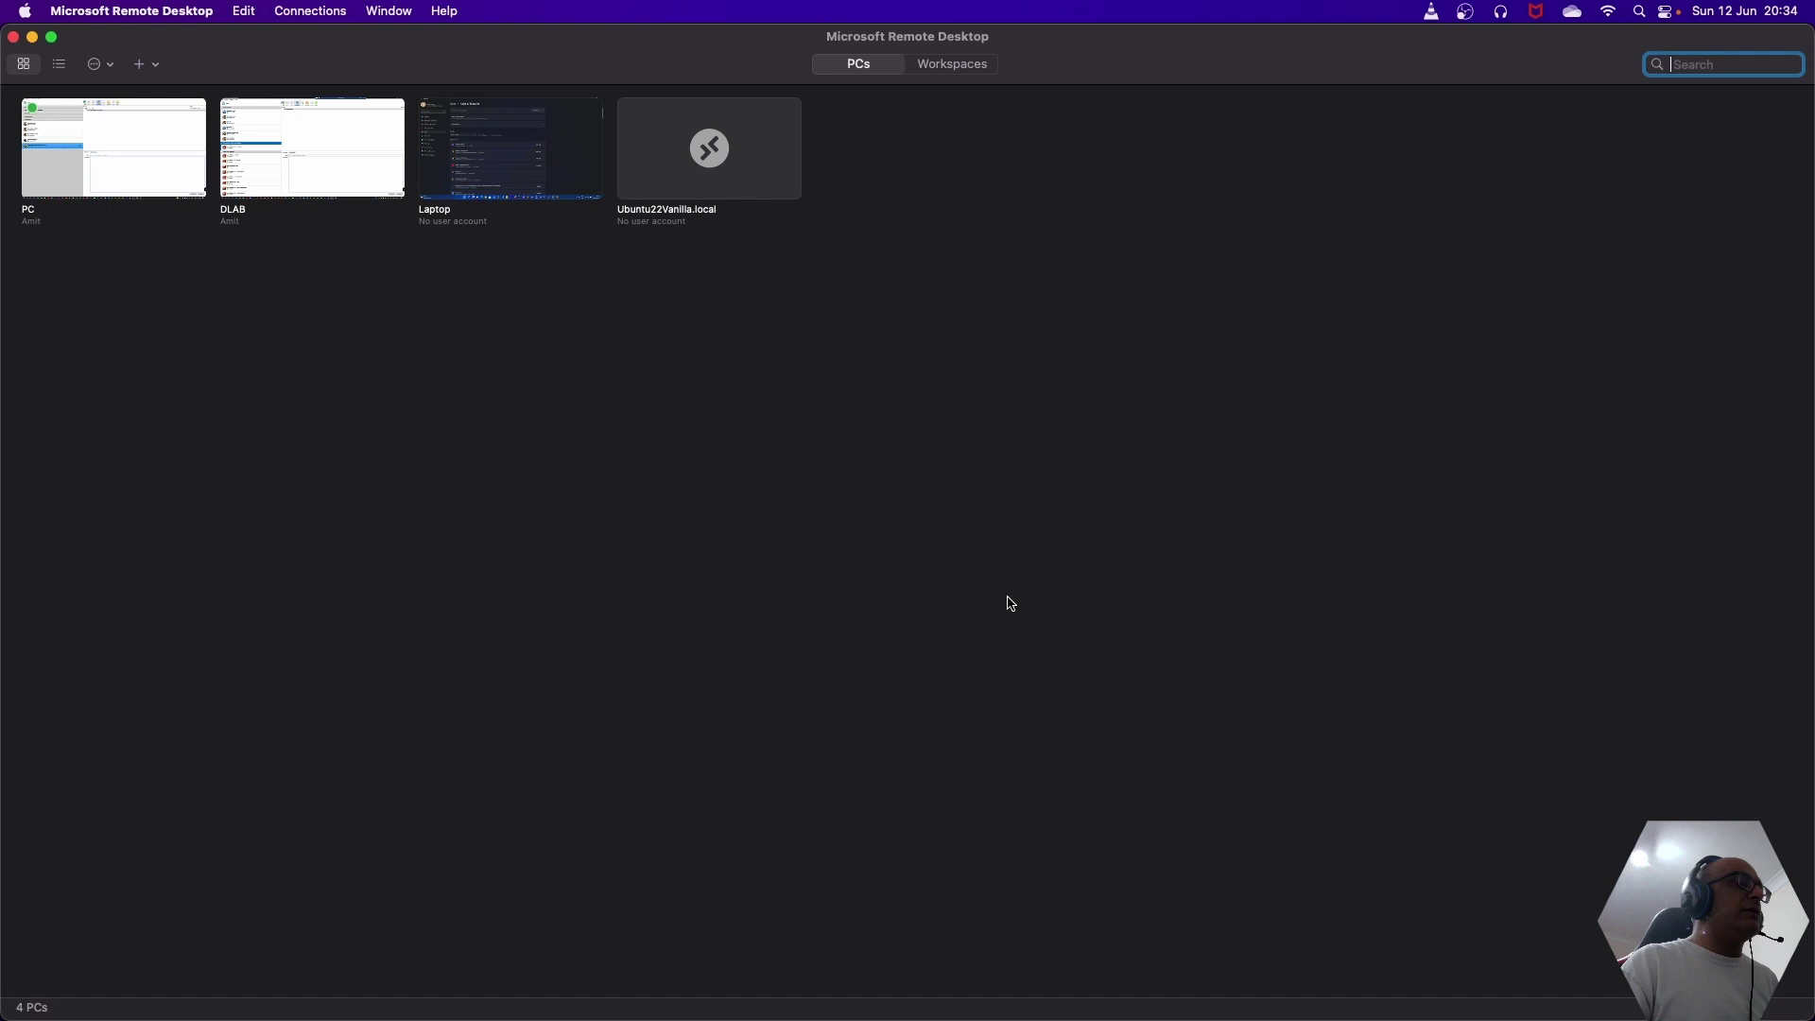
- Reopen the Ubuntu22Vanilla.local connection, start entering the username, then cancel the account prompt
double_click(728, 175)
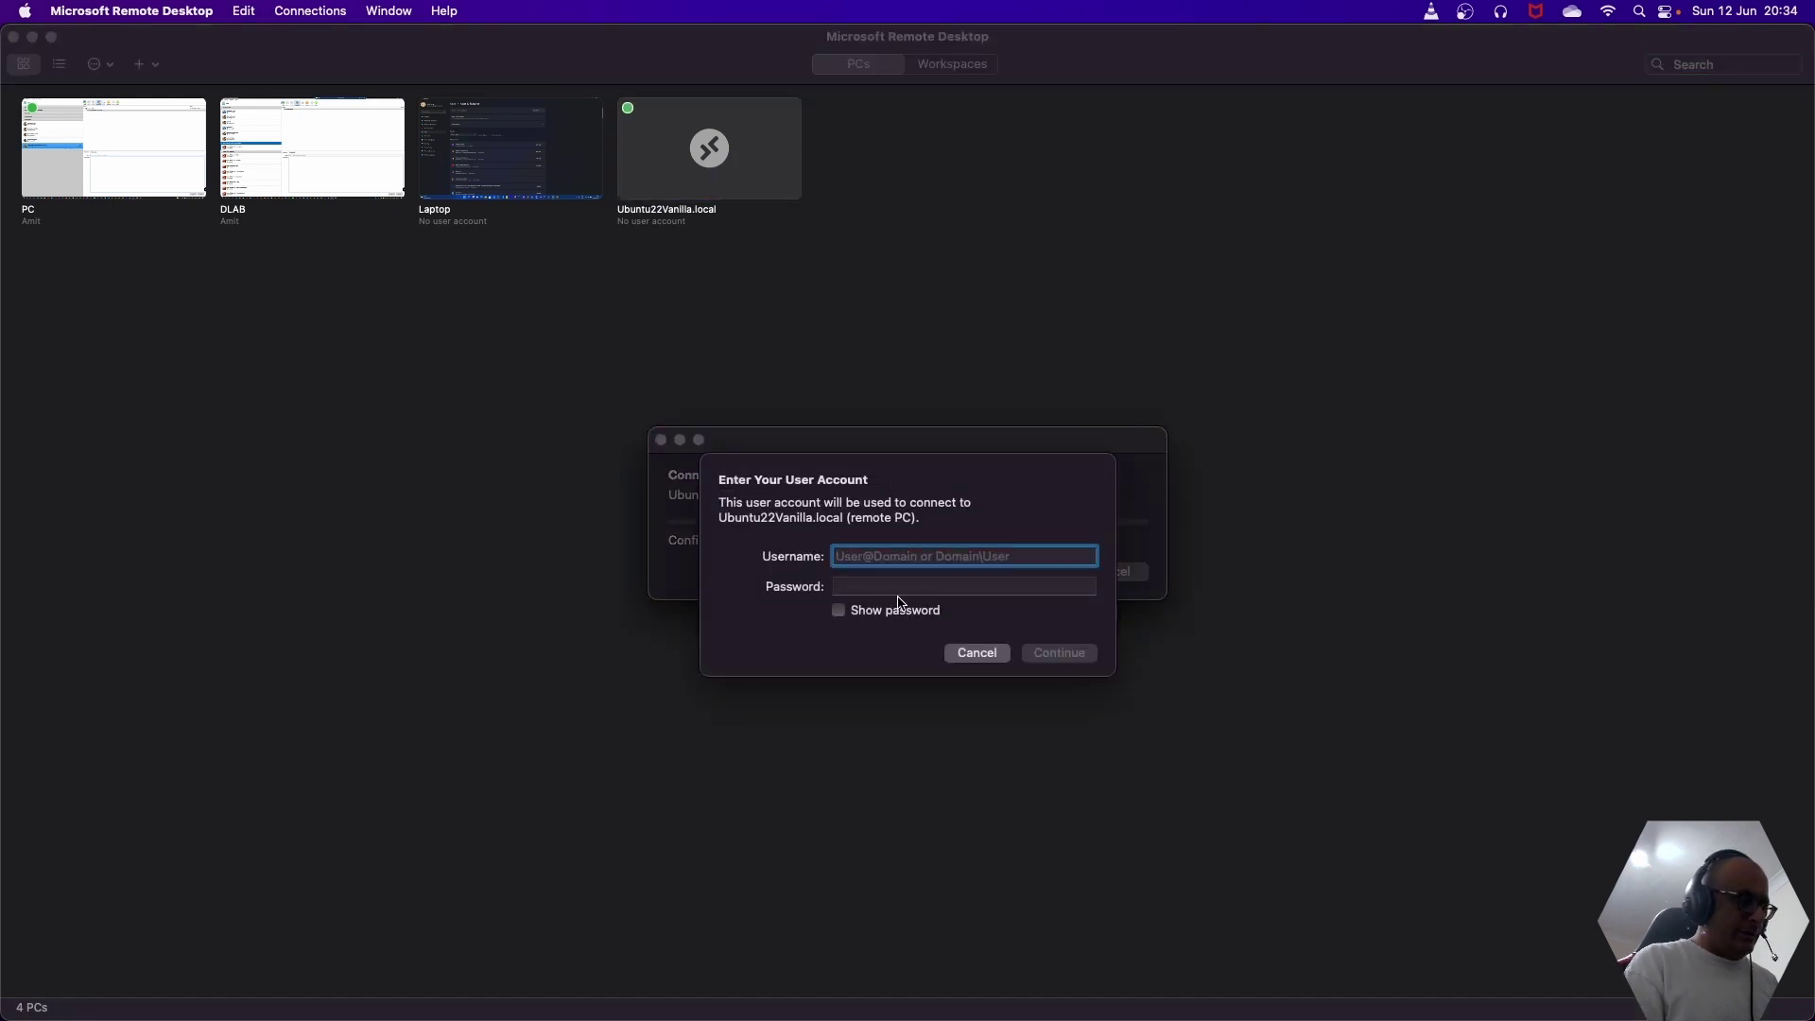
type("akaria")
key("Tab")
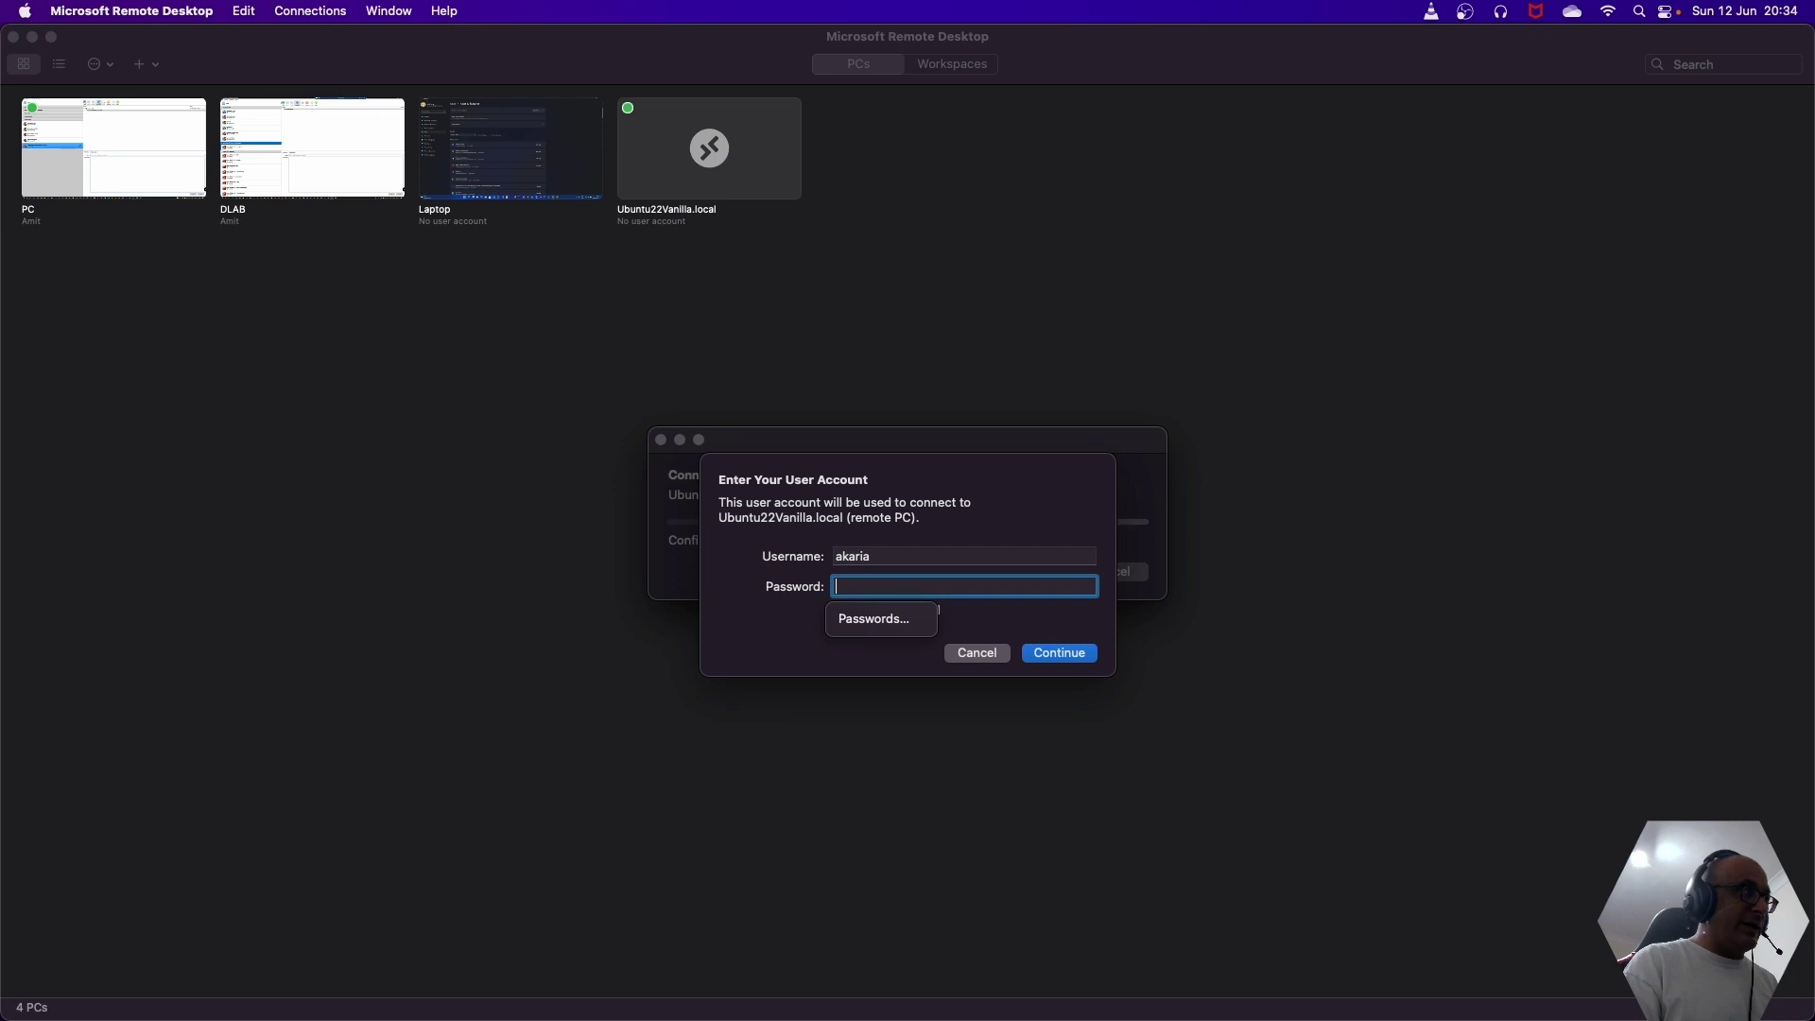
left_click(976, 653)
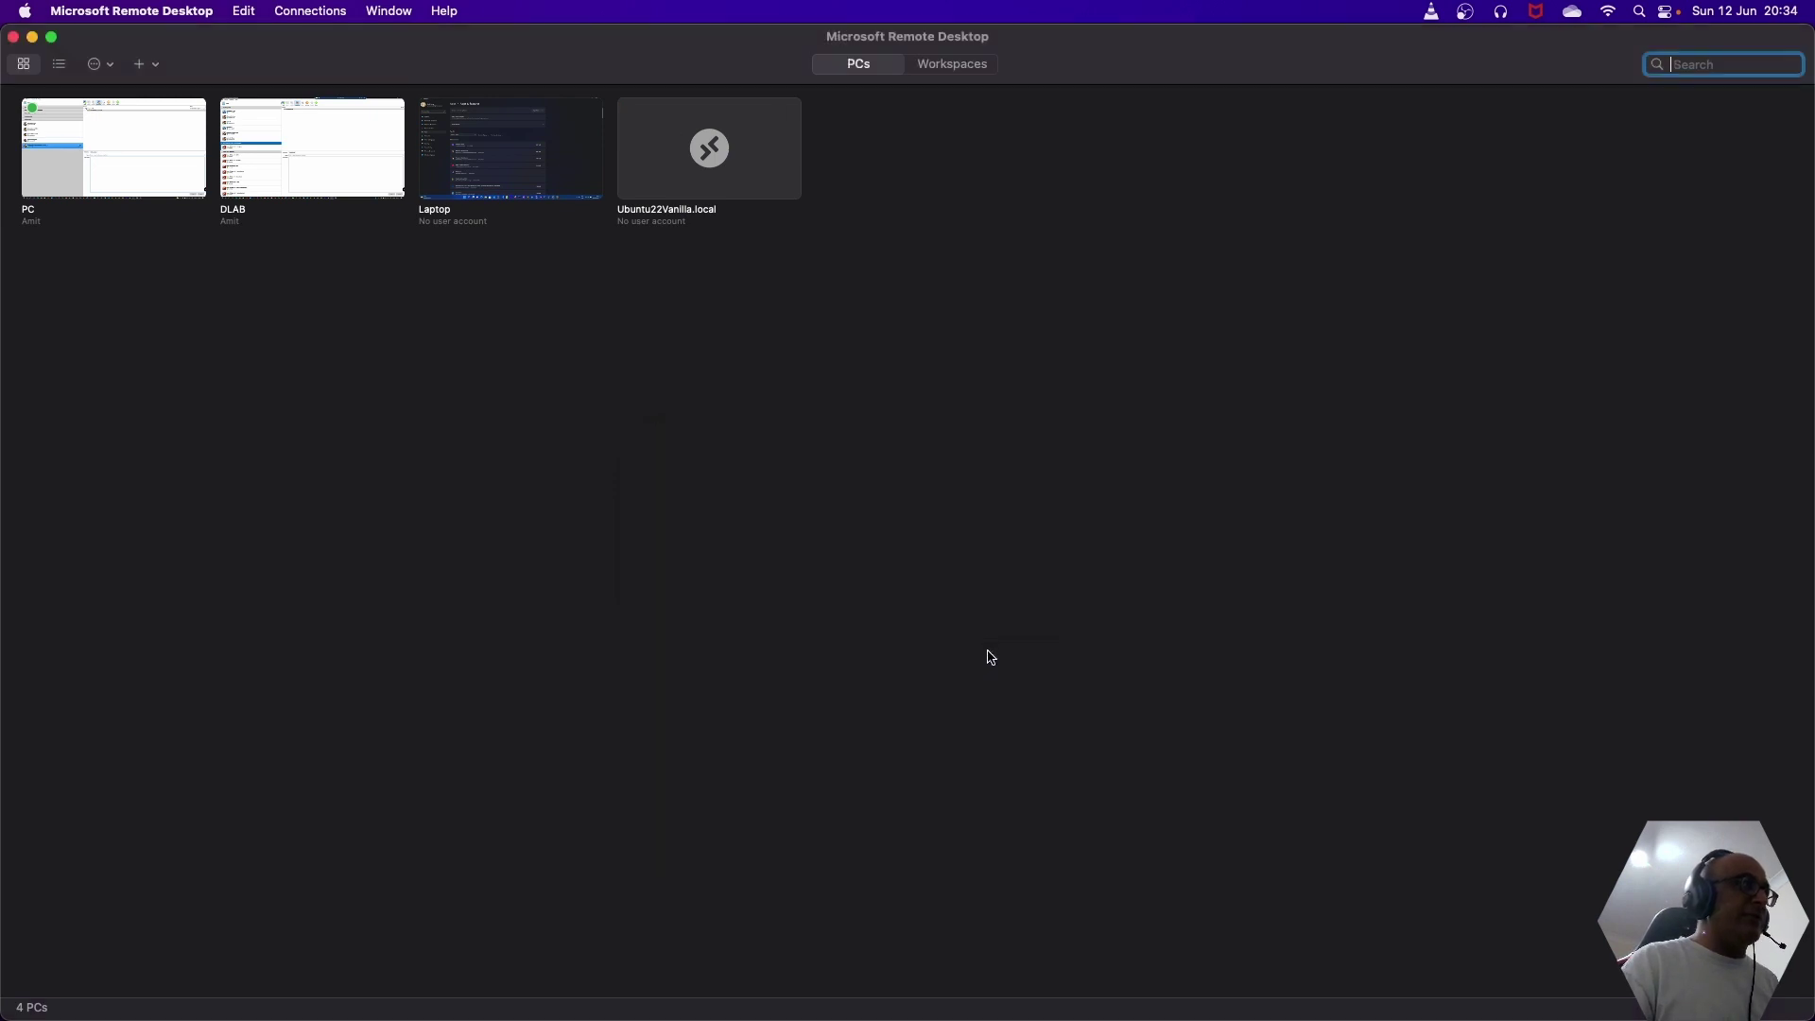
- Connect to Ubuntu22Vanilla.local again, enter the username, retype the corrected password, and submit
mouse_move(949, 1018)
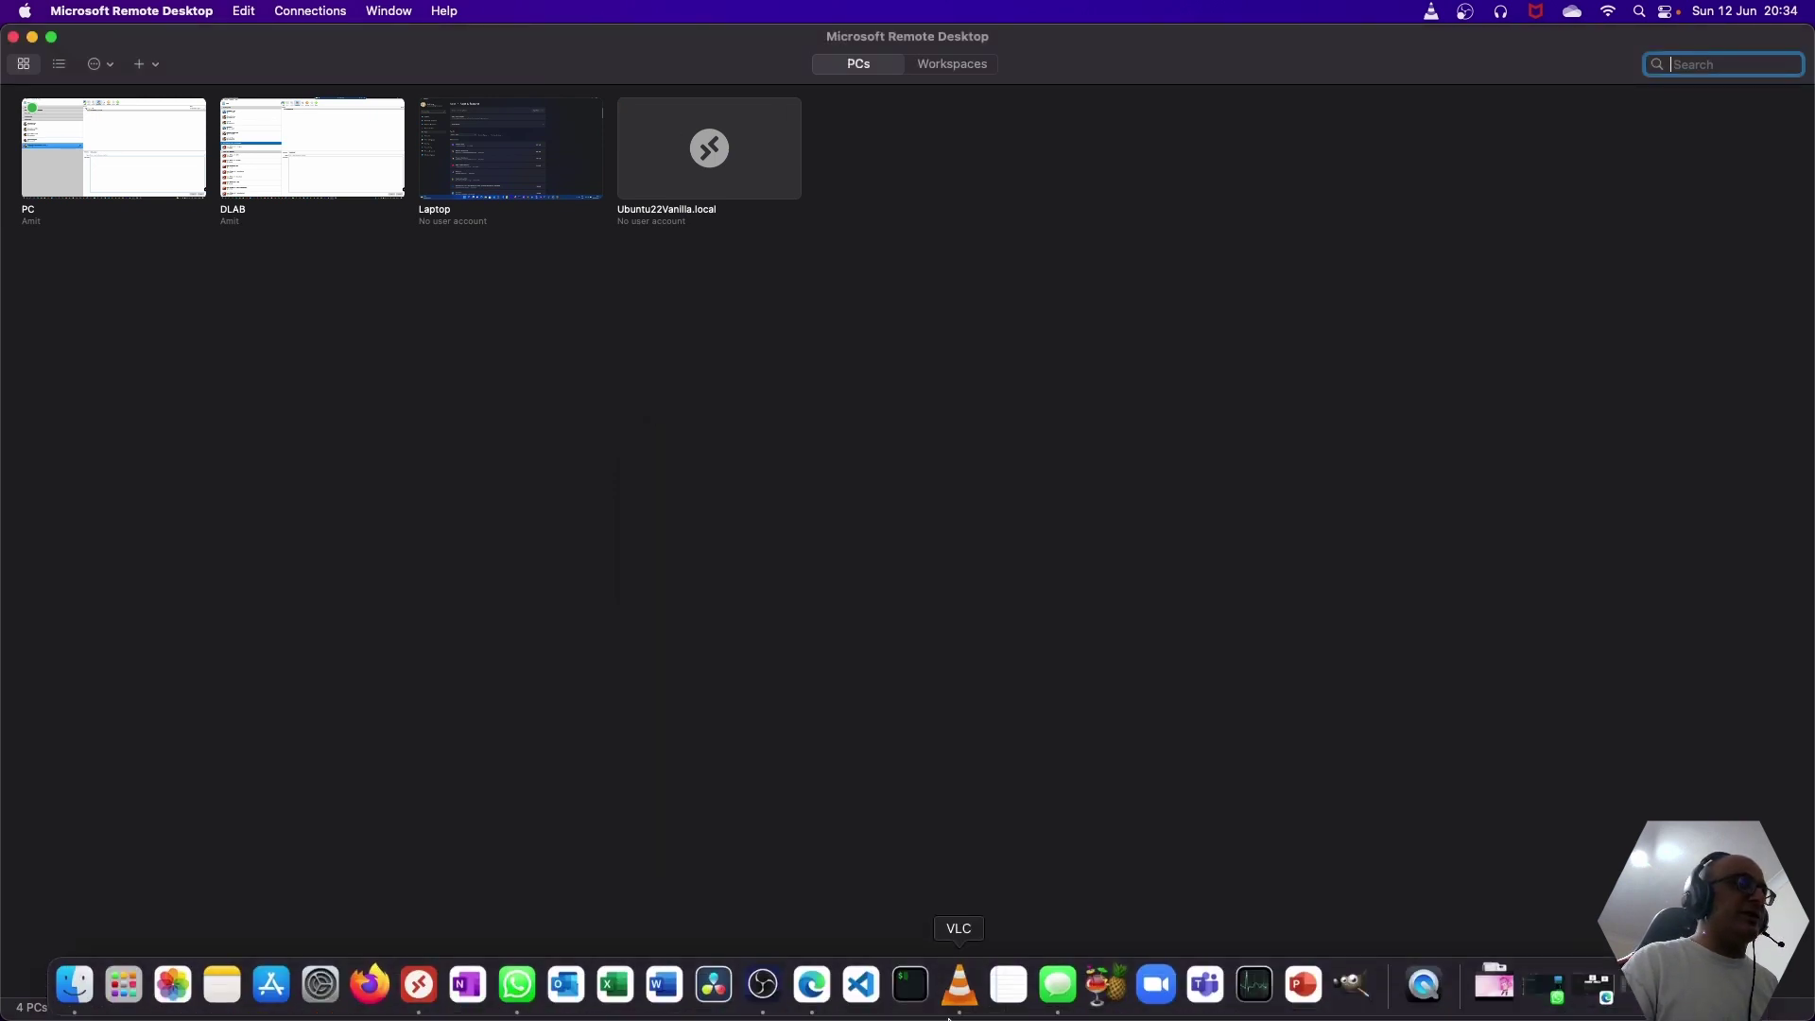
double_click(750, 170)
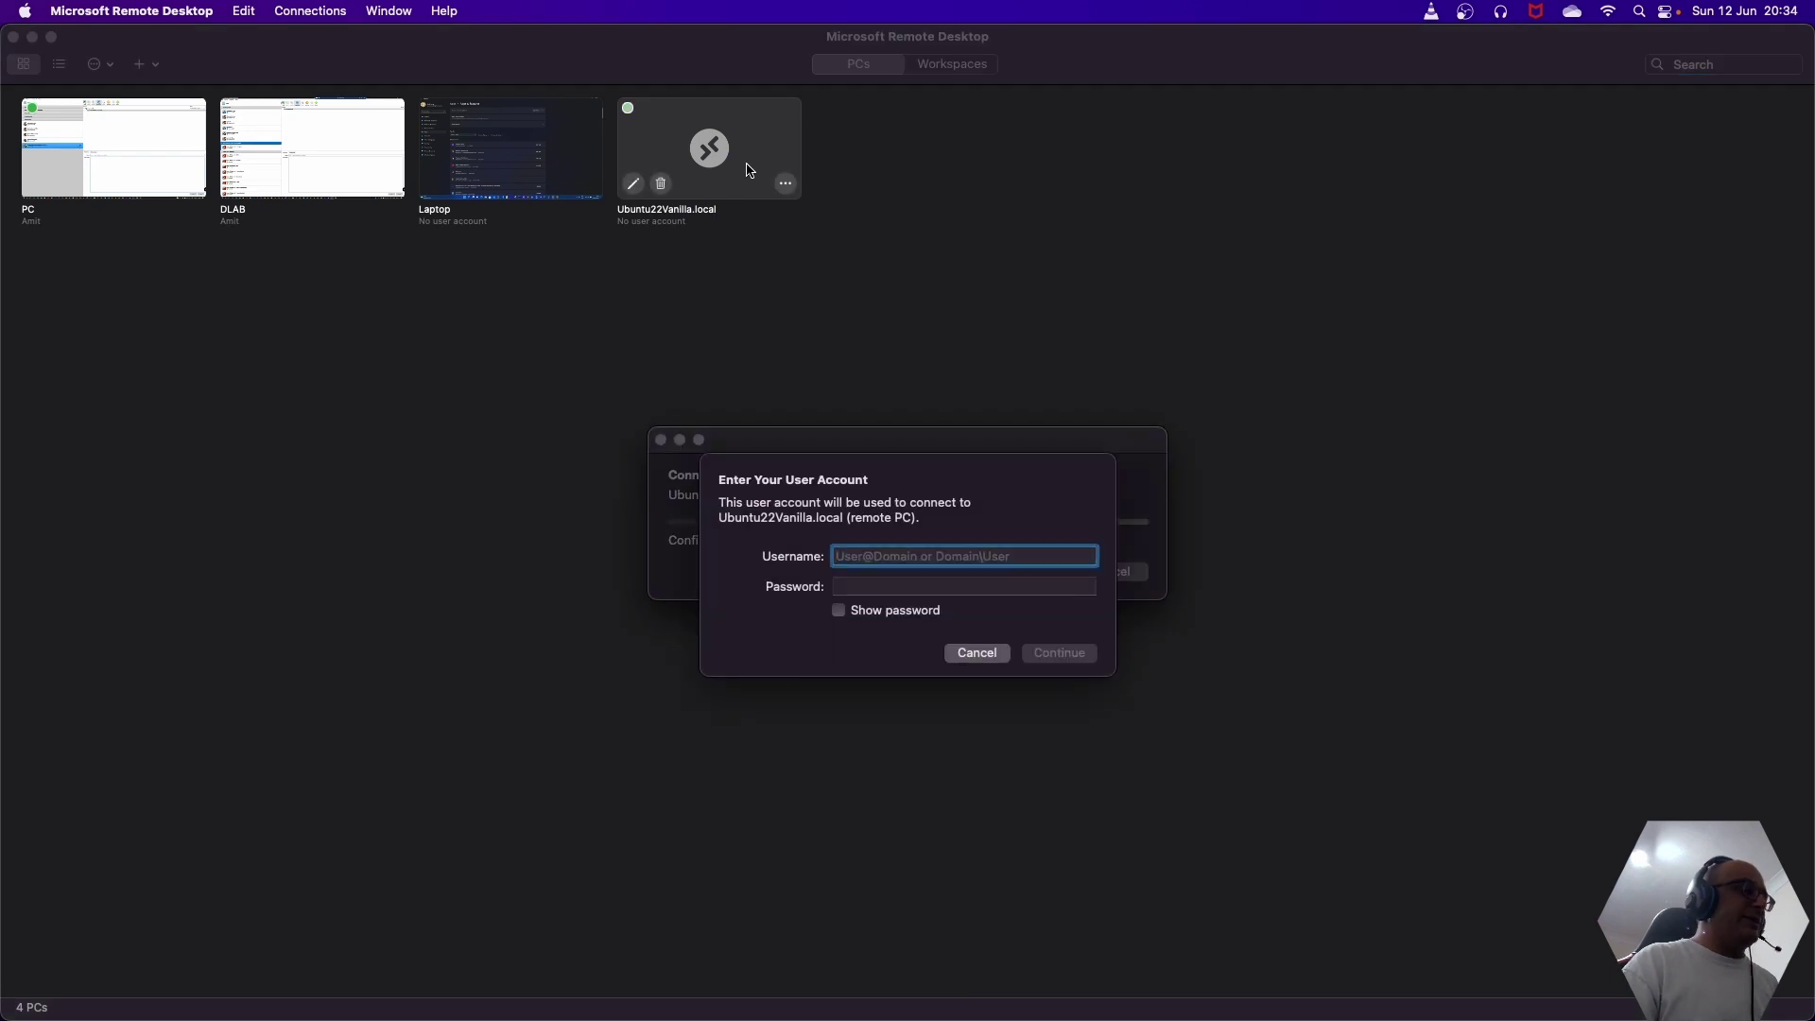
type("akaria")
key("Tab")
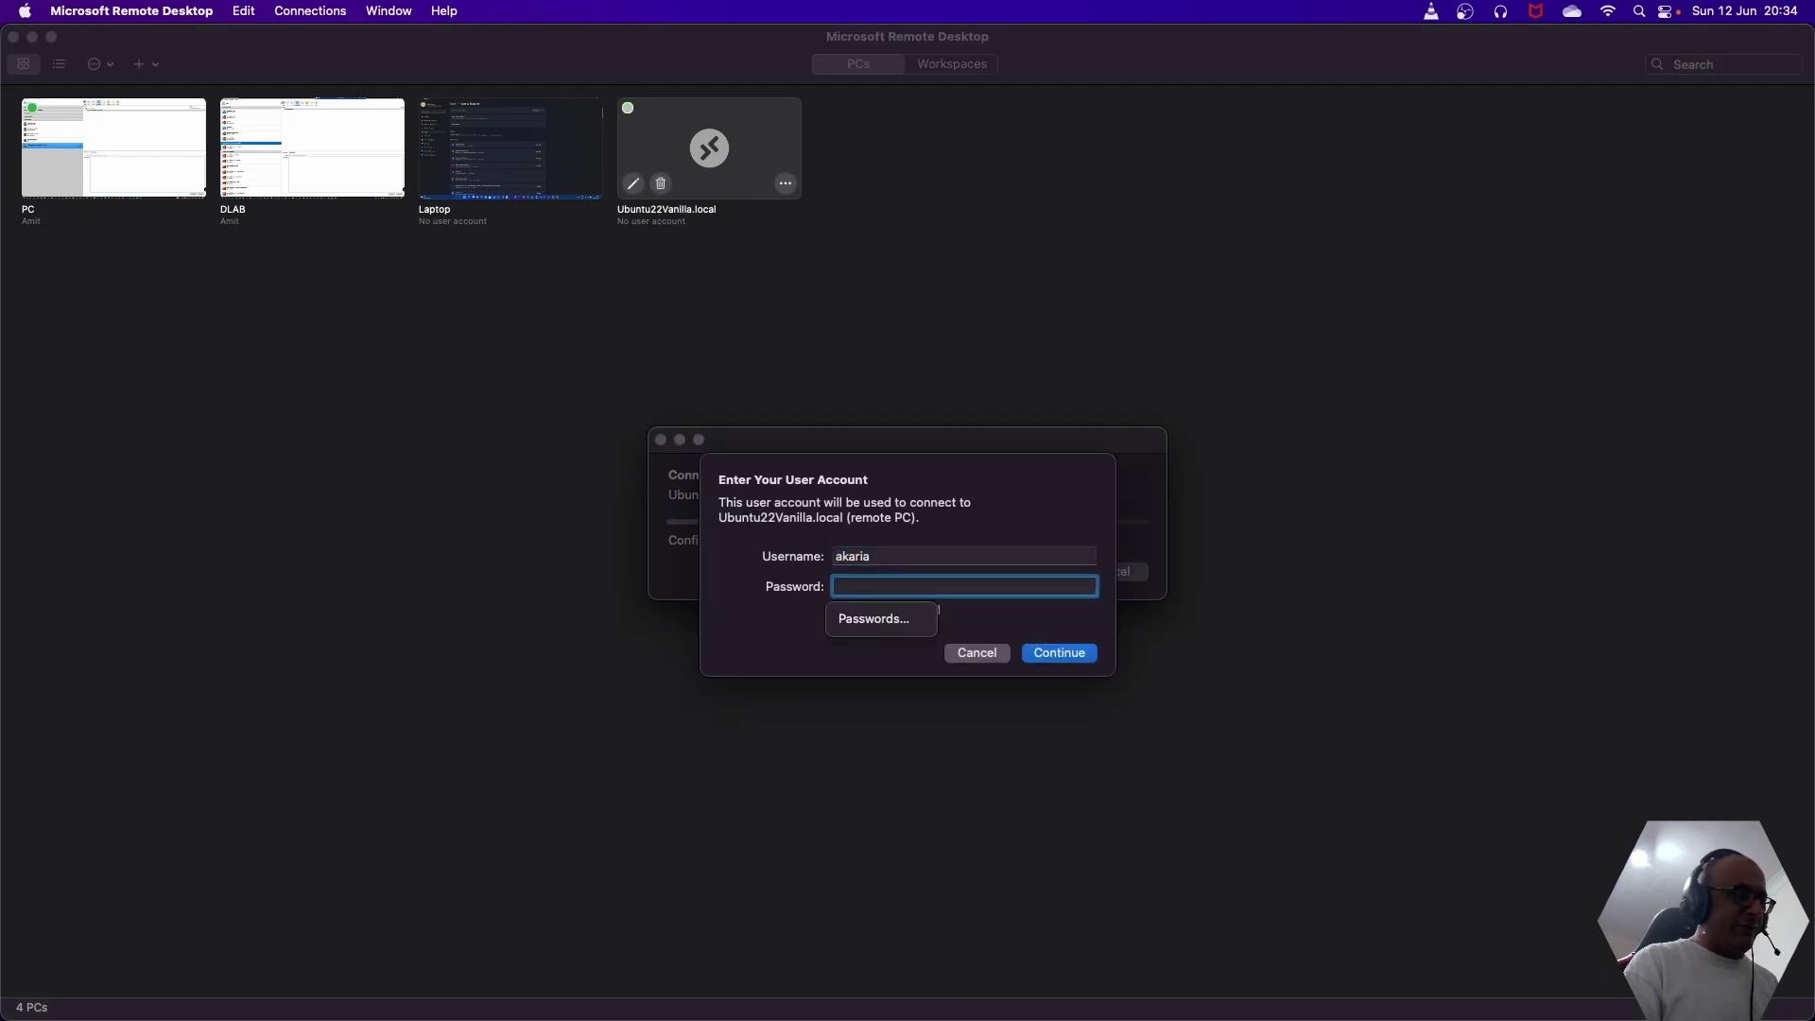
type("•••••••")
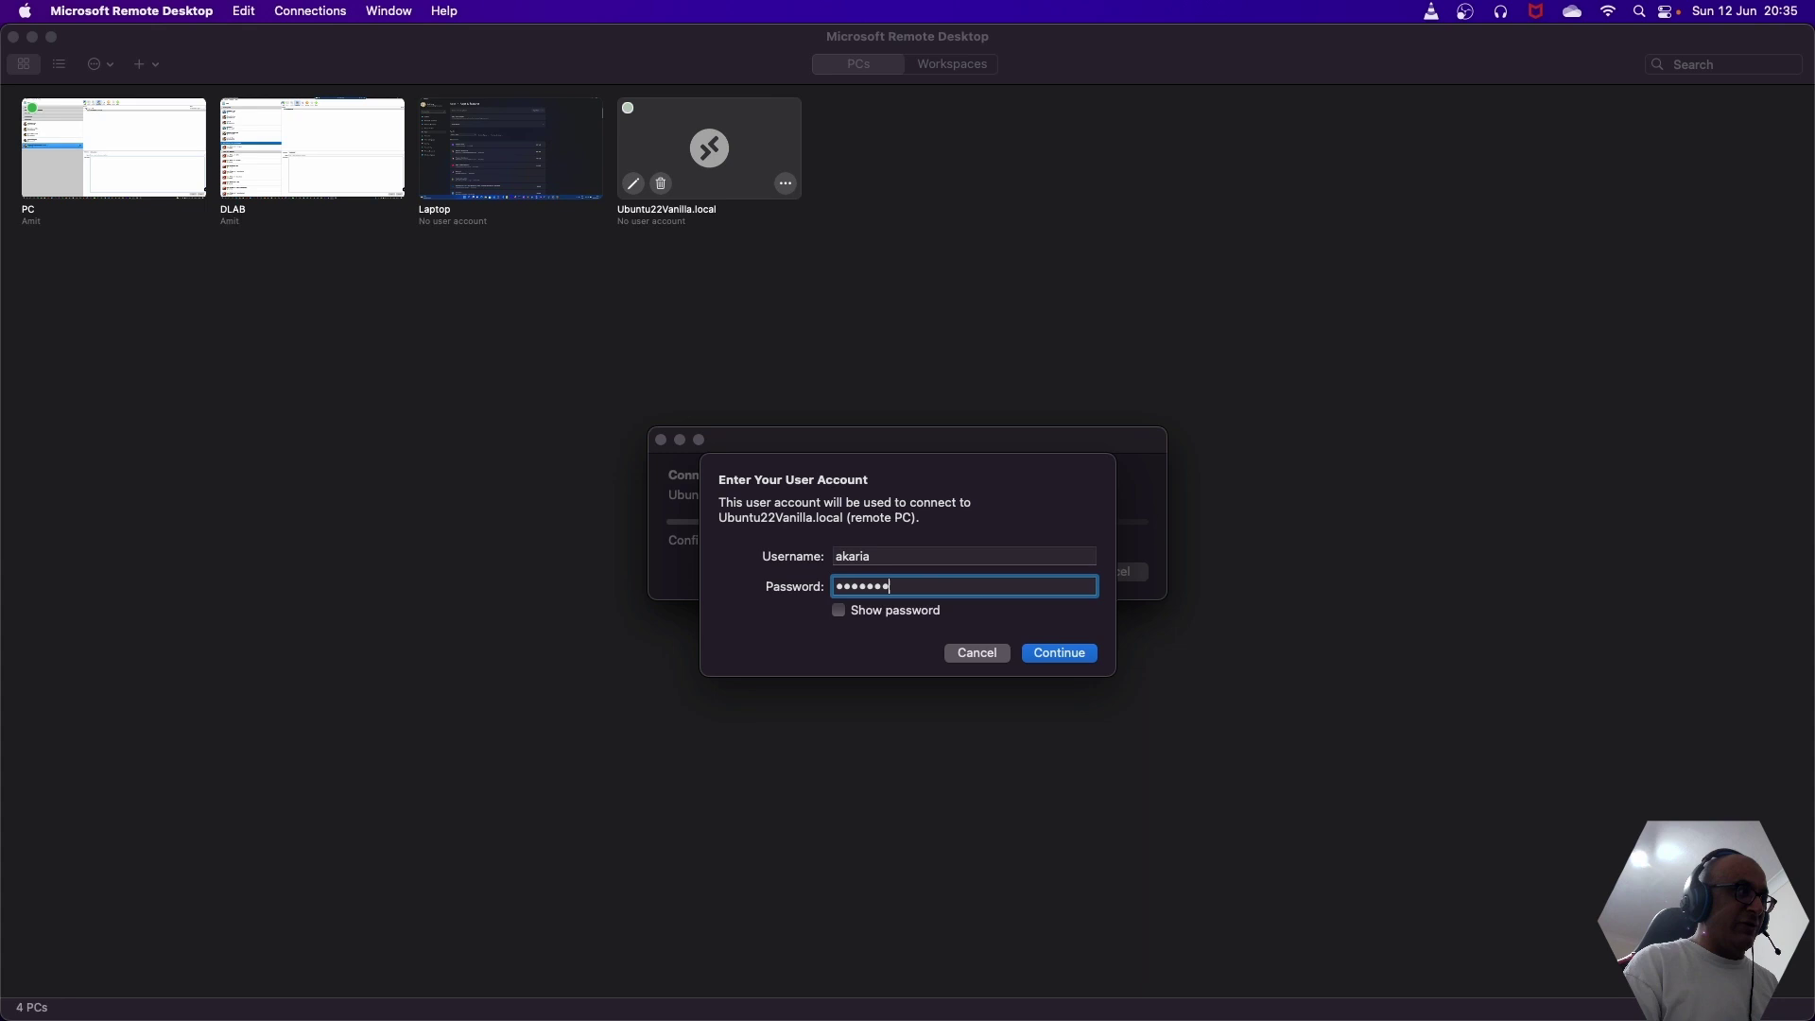
key("BackSpace")
key("BackSpace")
key("BackSpace")
key("BackSpace")
key("BackSpace")
key("BackSpace")
key("BackSpace")
type("••")
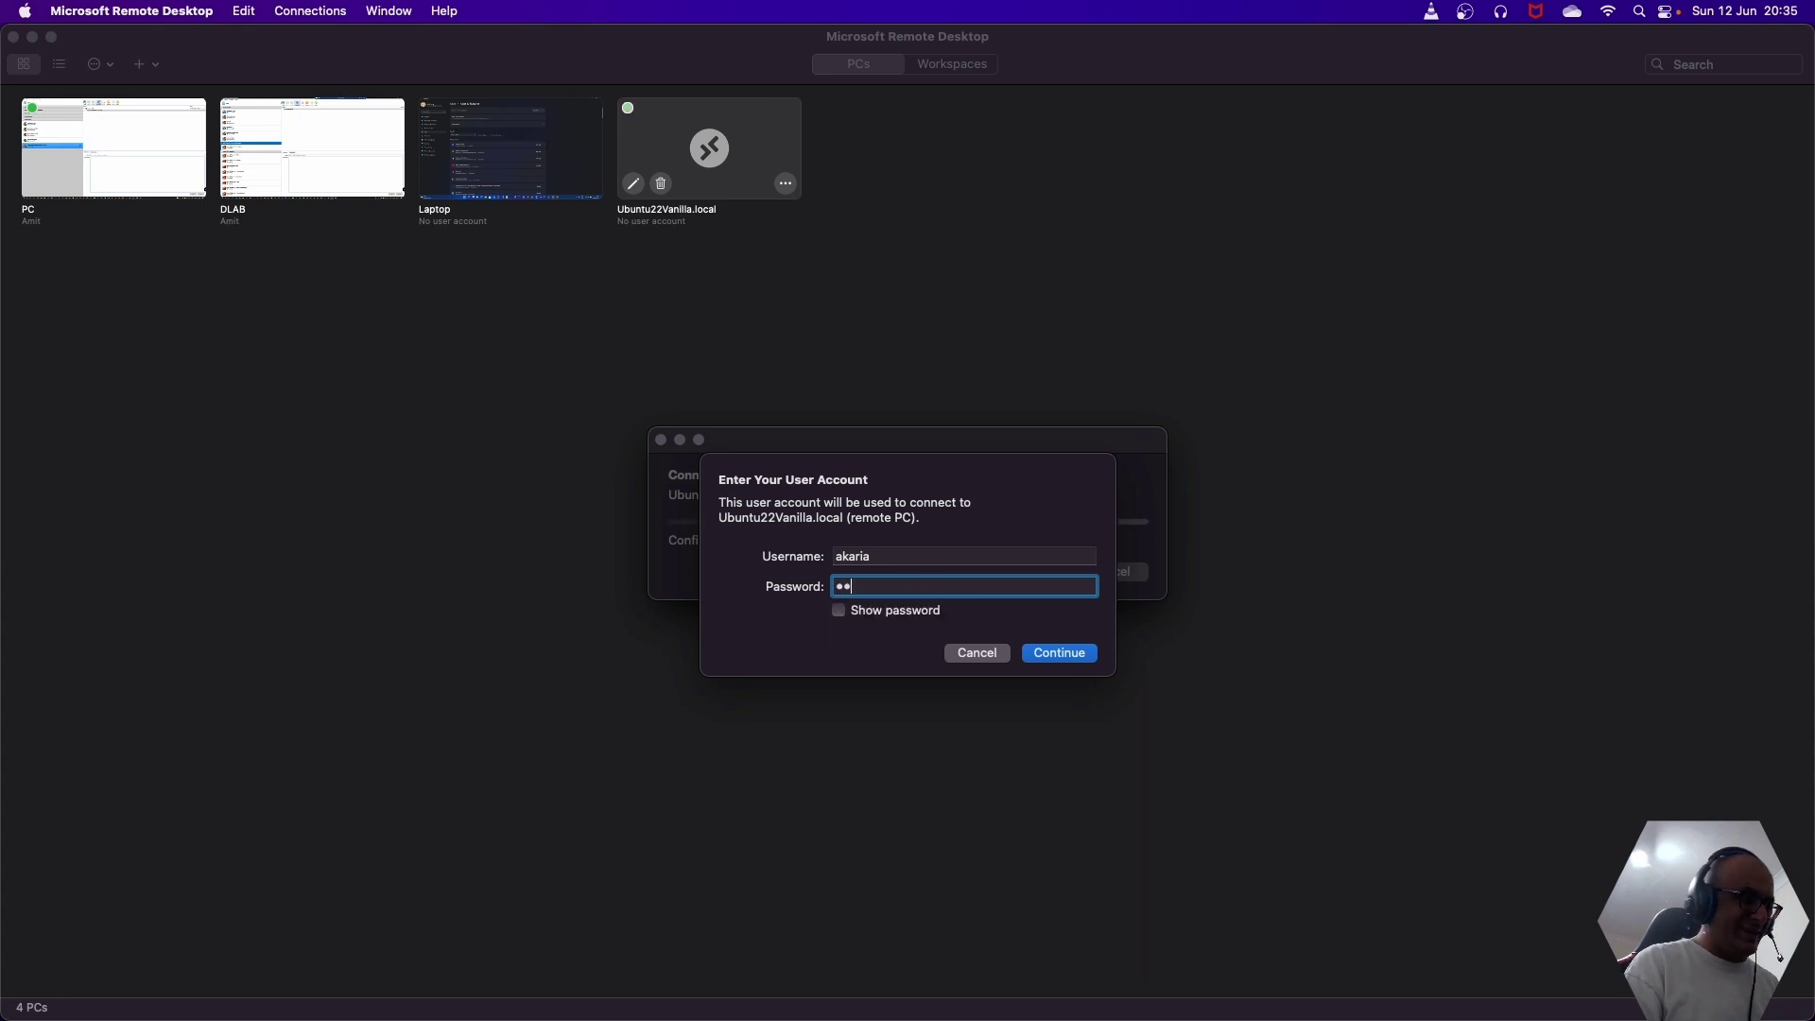
type("•••••••••")
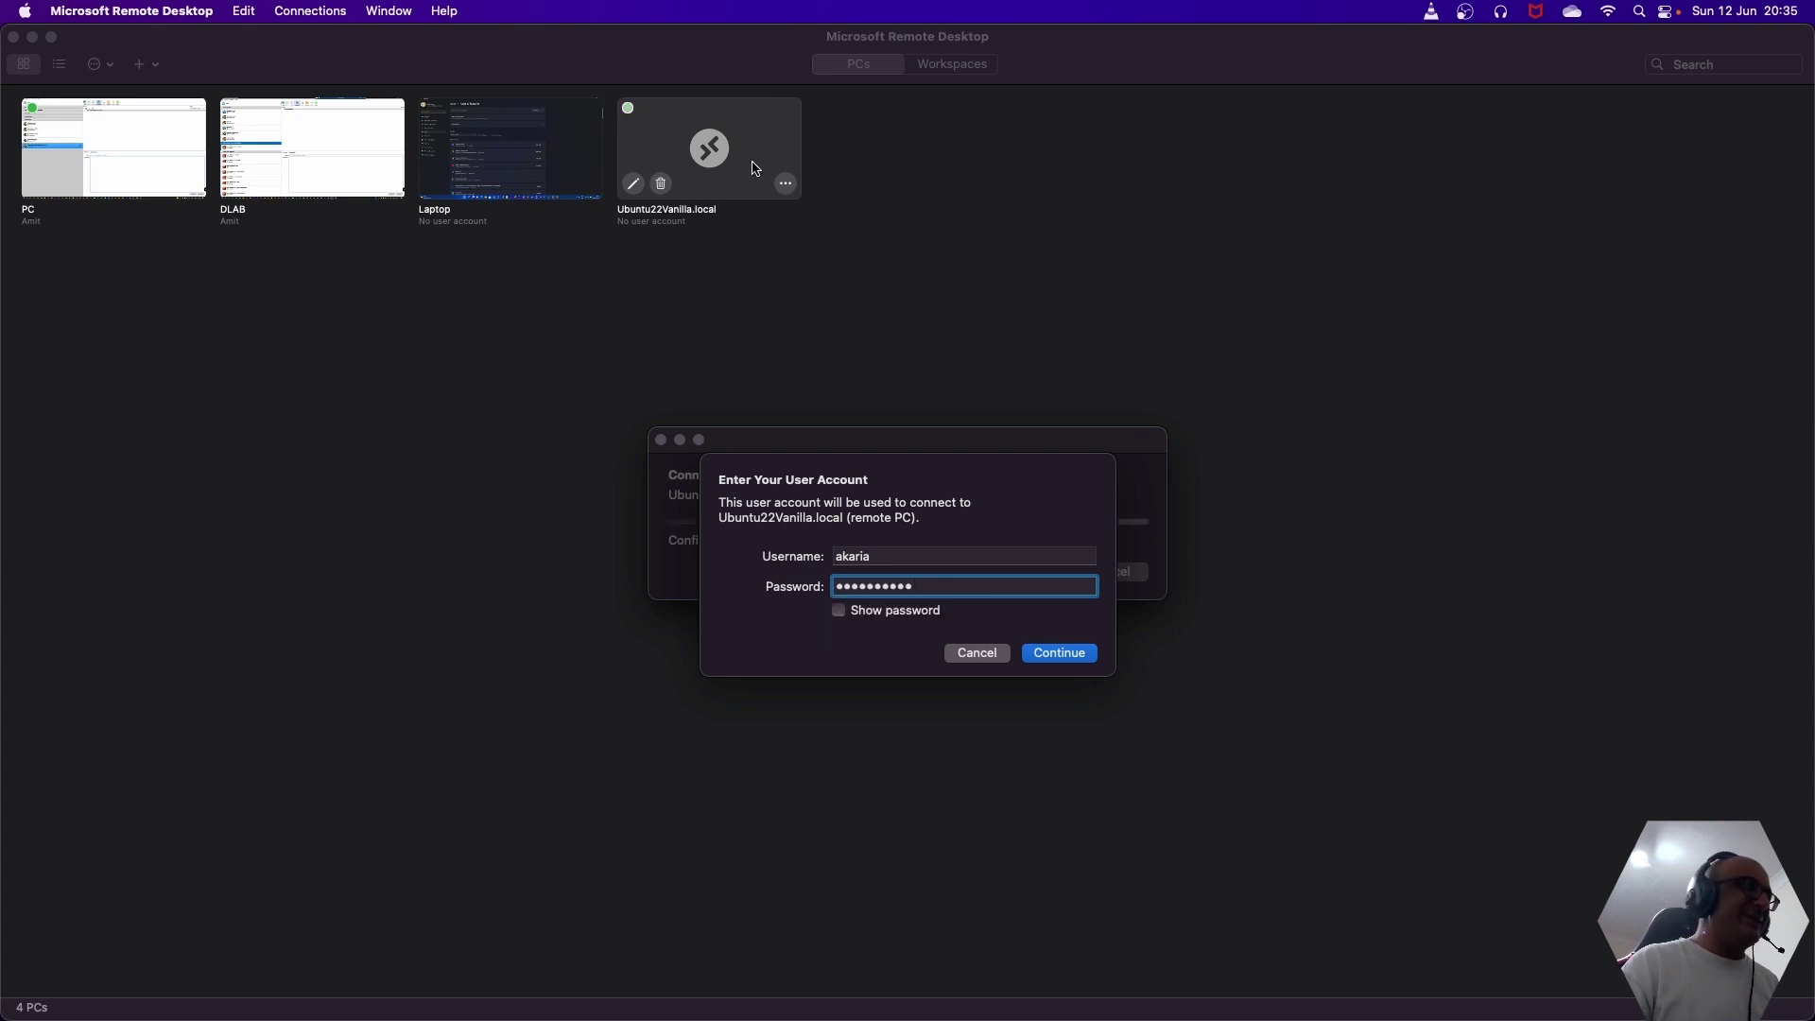
left_click(1051, 657)
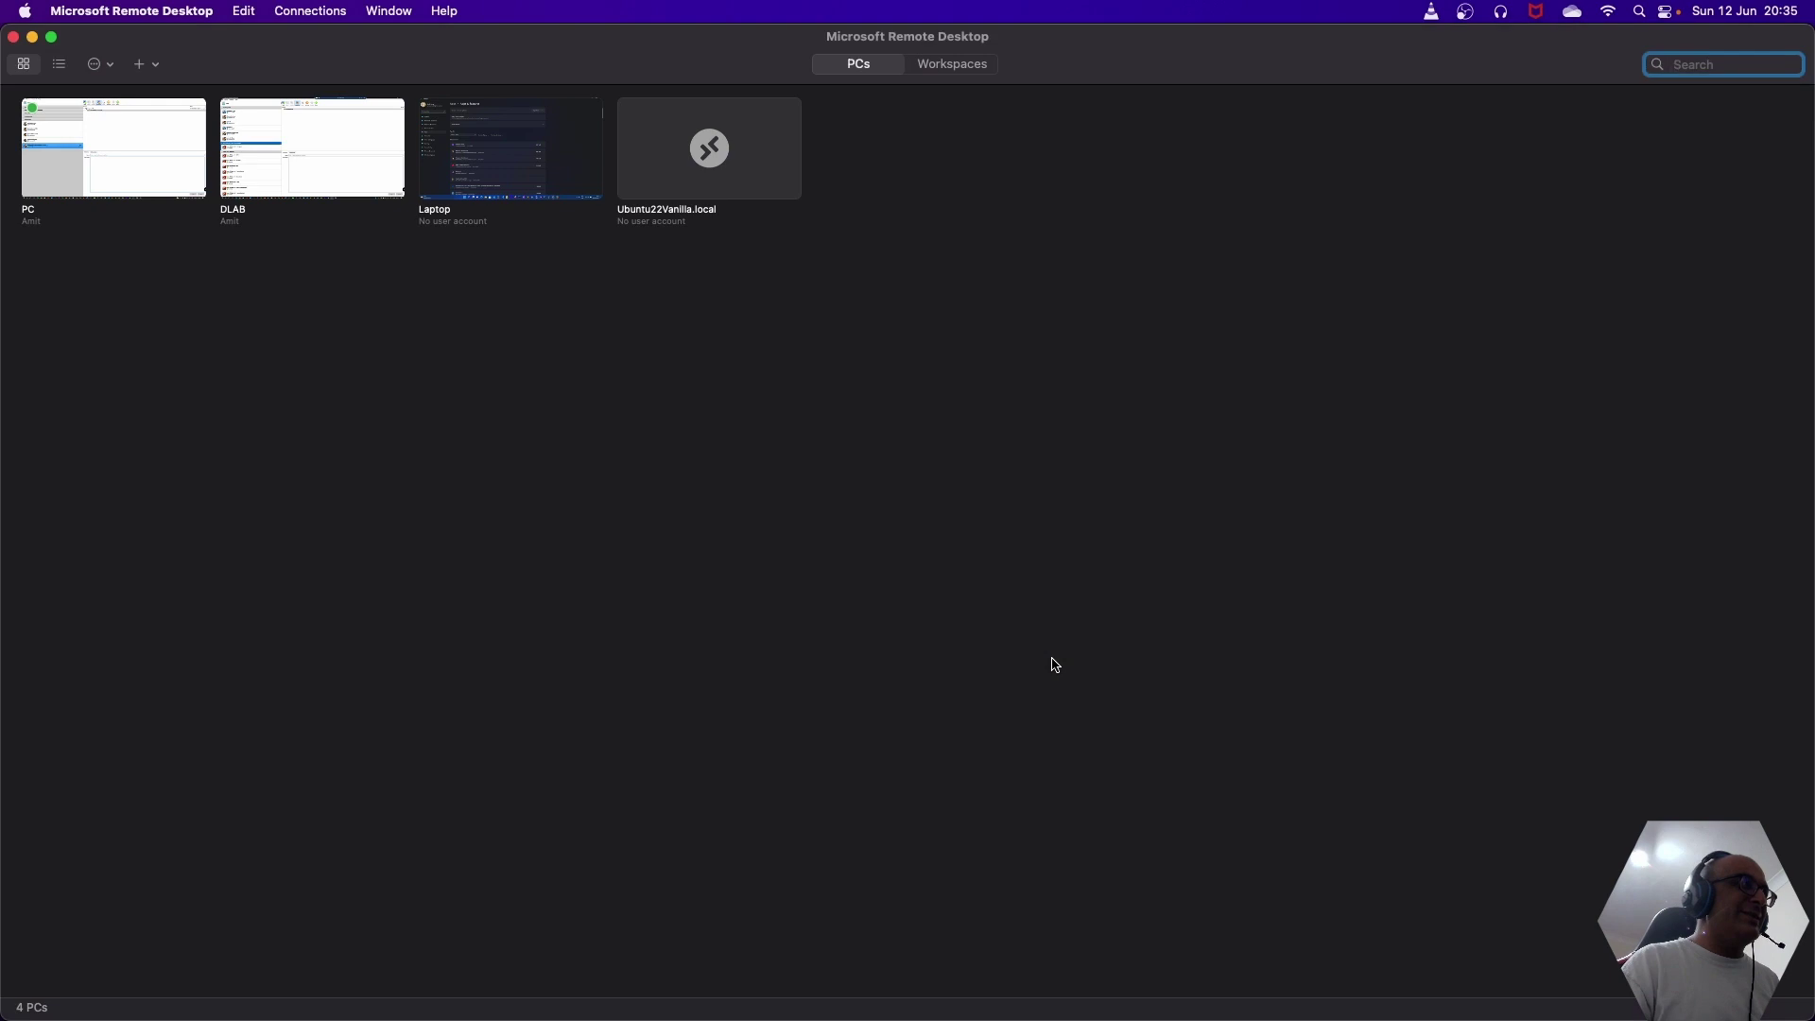
- Bring up the PC session full screen and close its remote Ubuntu session
mouse_move(1095, 1016)
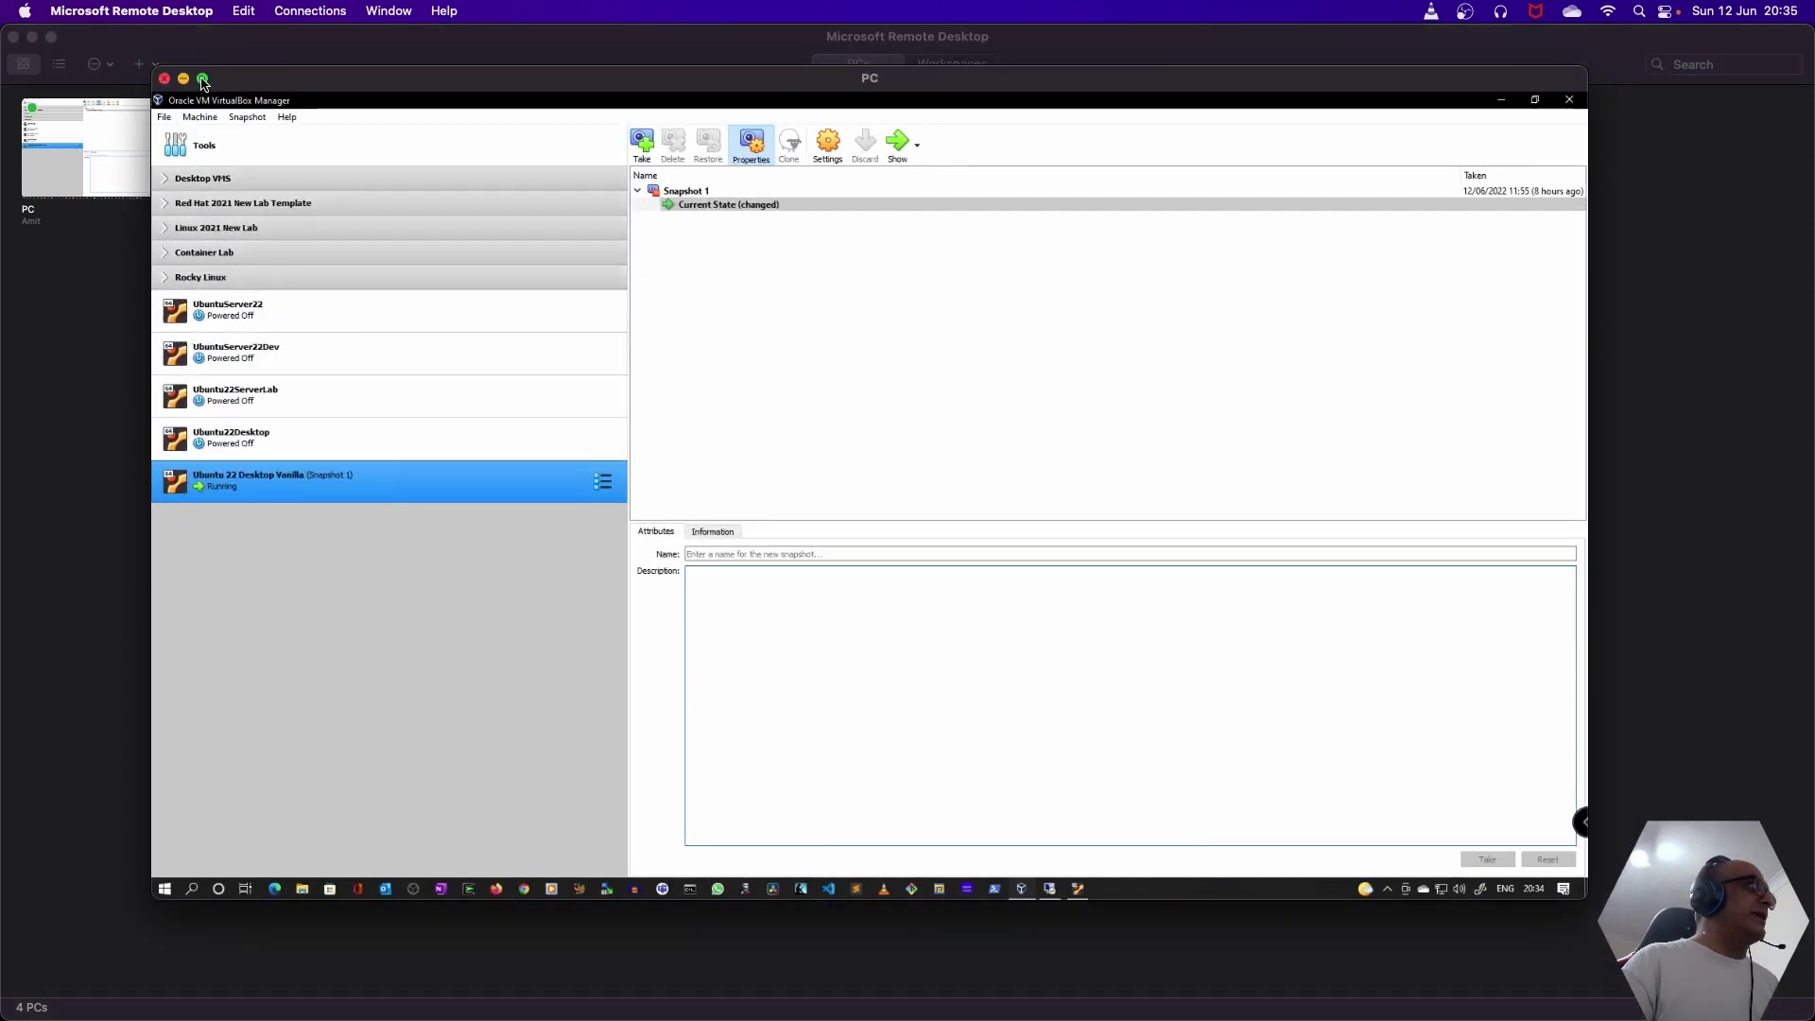
left_click(203, 81)
left_click(1140, 1012)
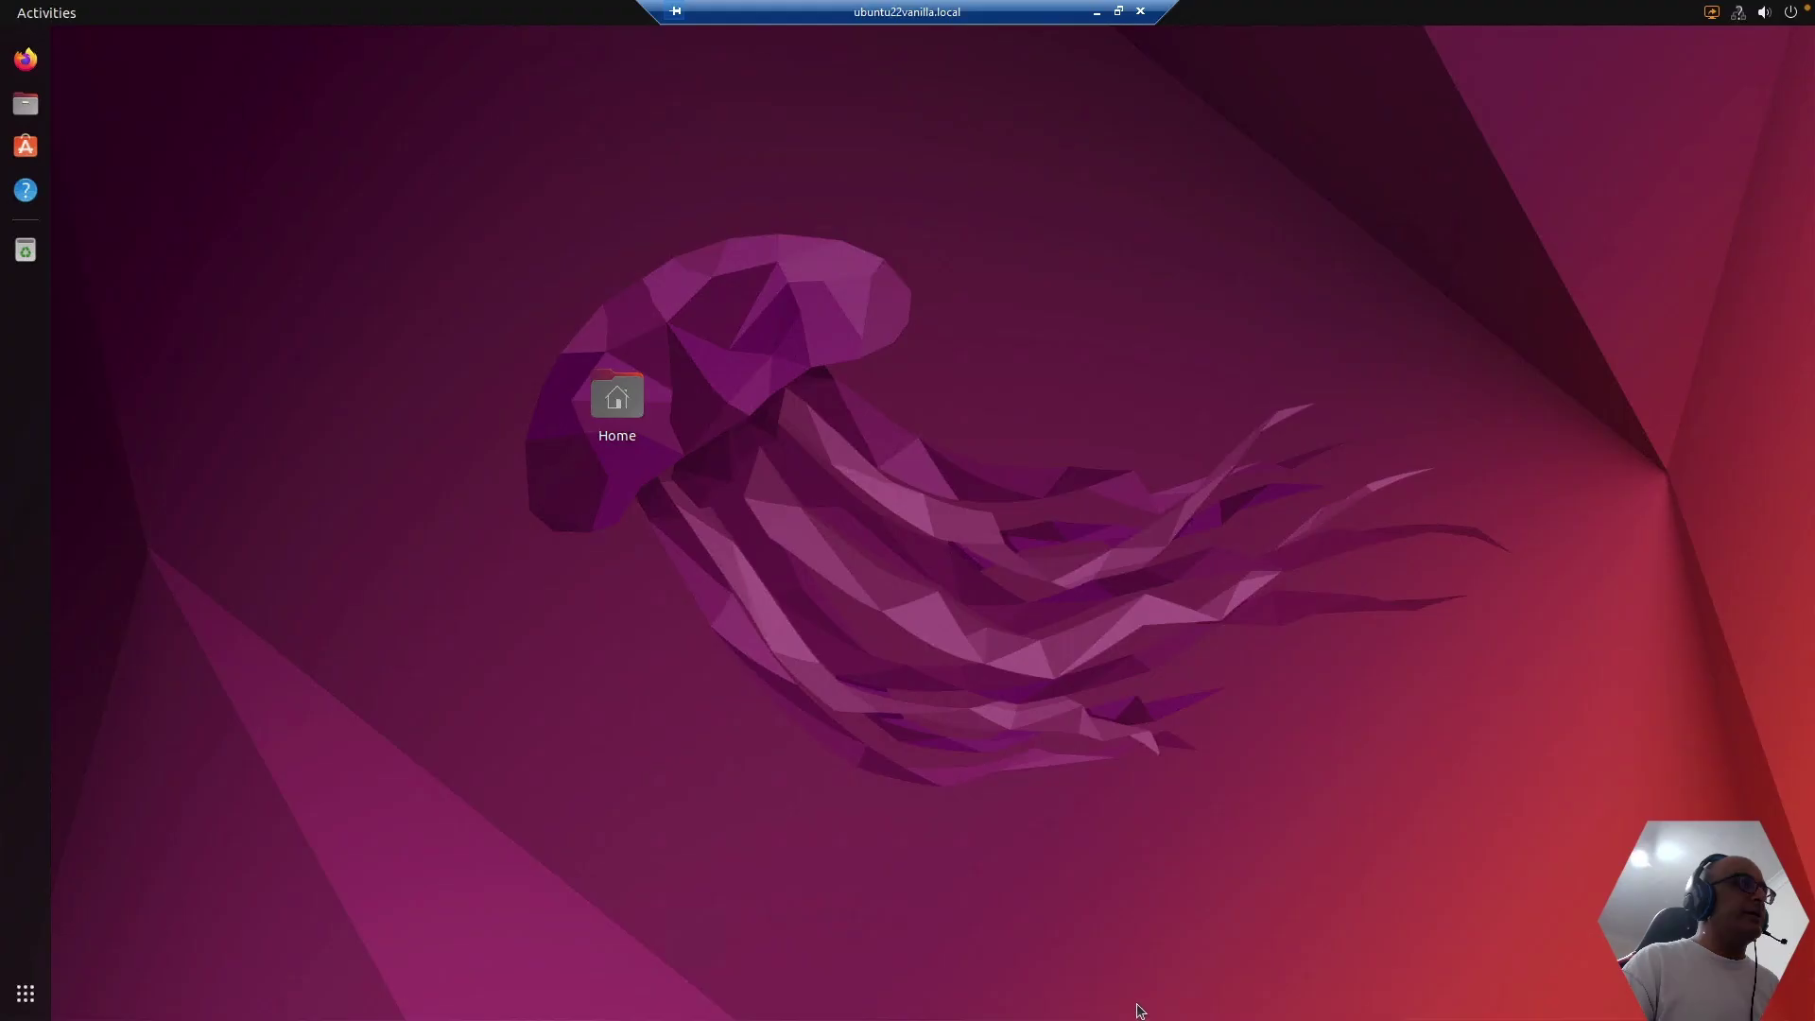
left_click(1140, 12)
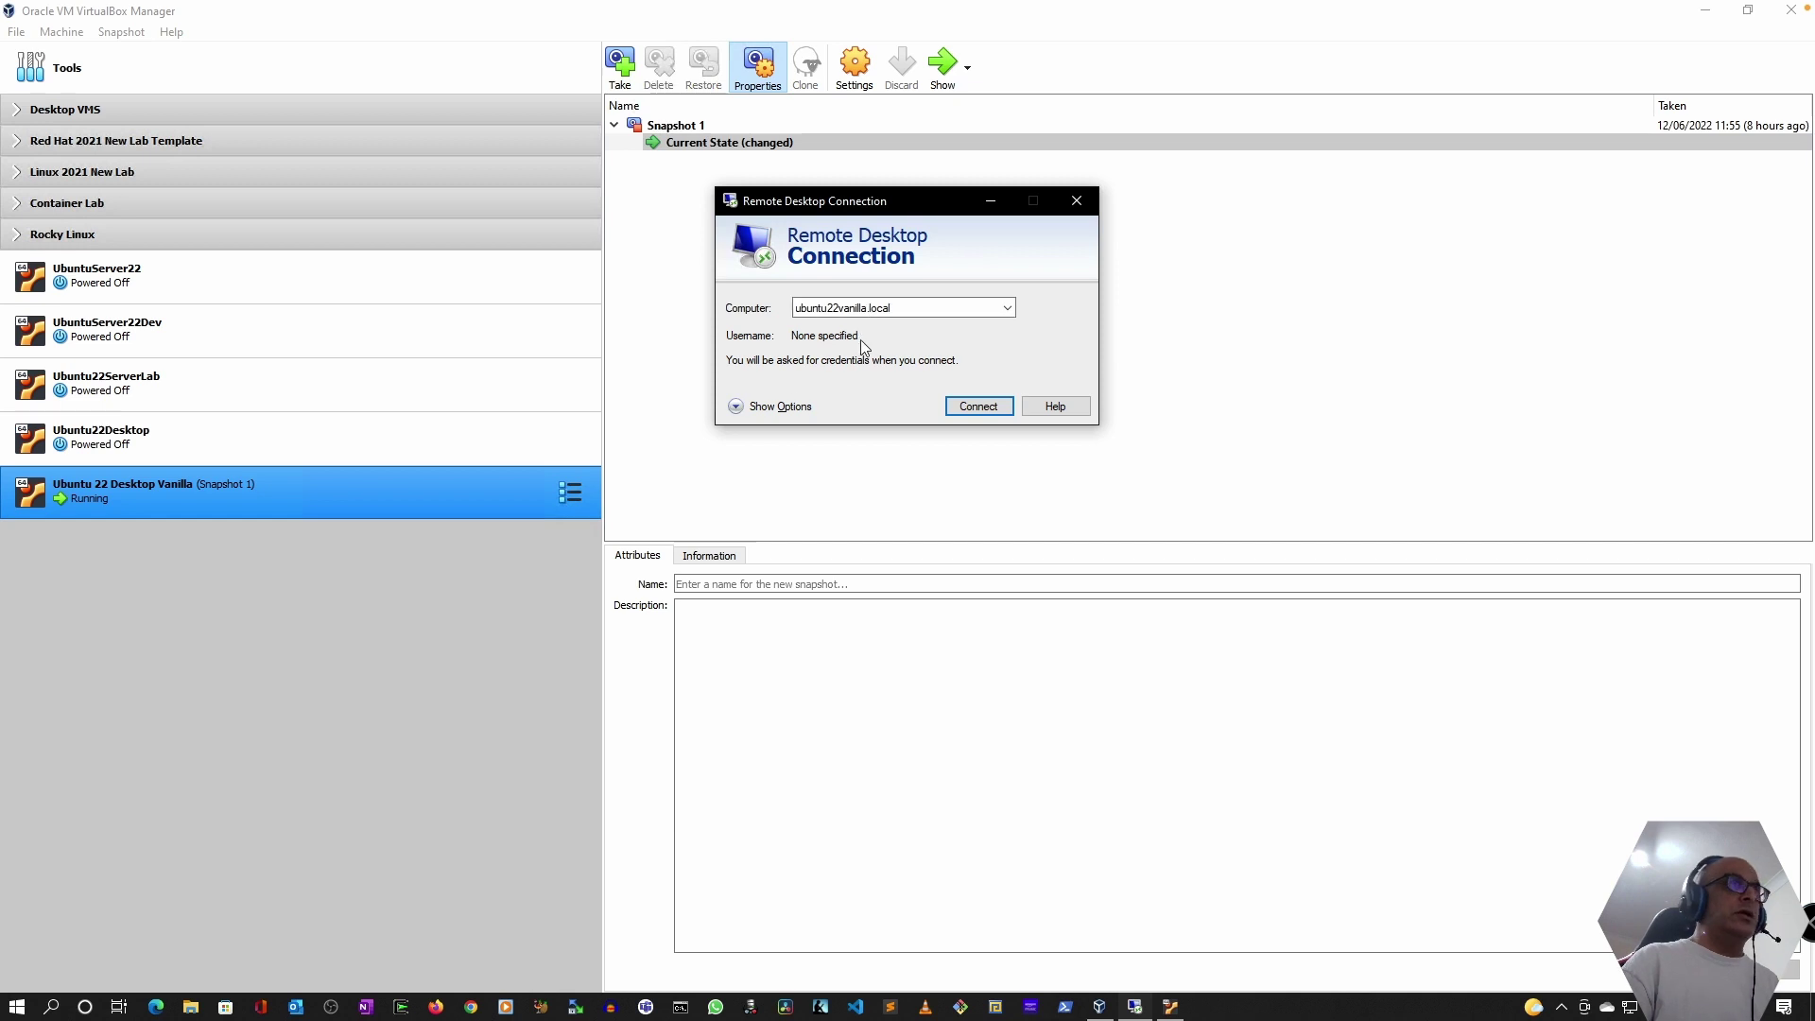
- Take the PC session window out of full screen and minimise it
mouse_move(881, 8)
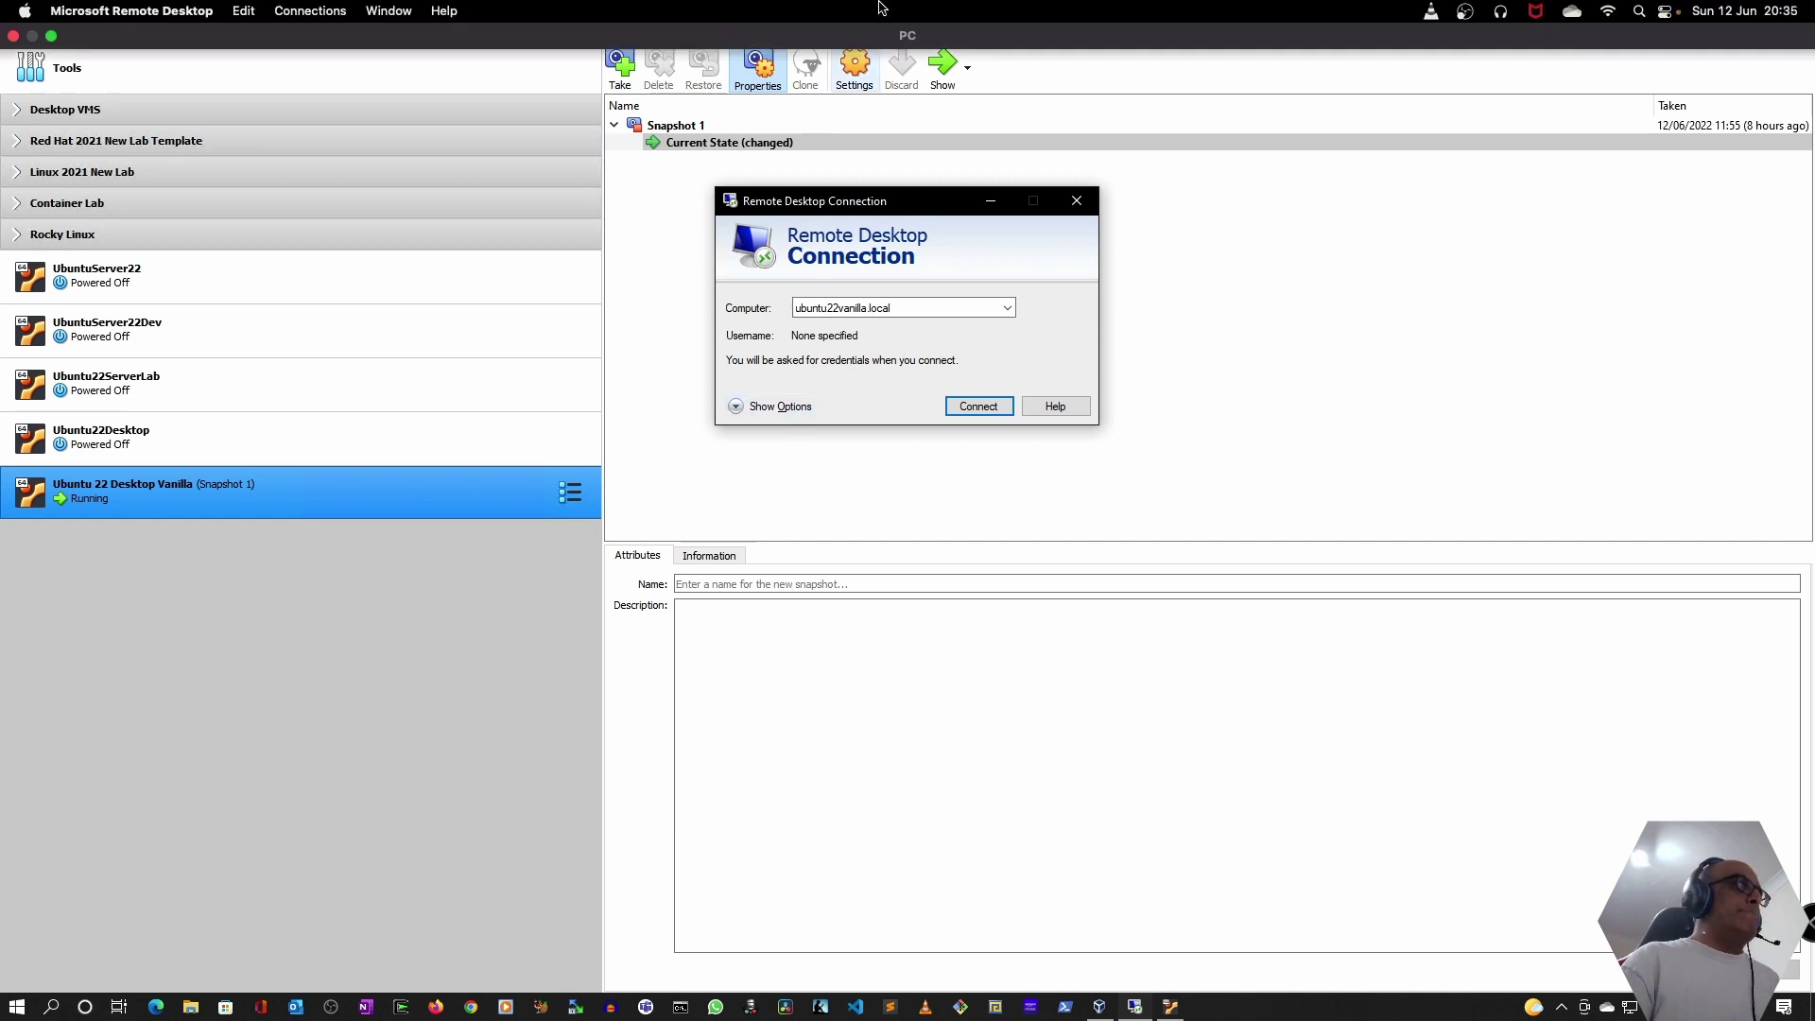
left_click(51, 36)
left_click(182, 78)
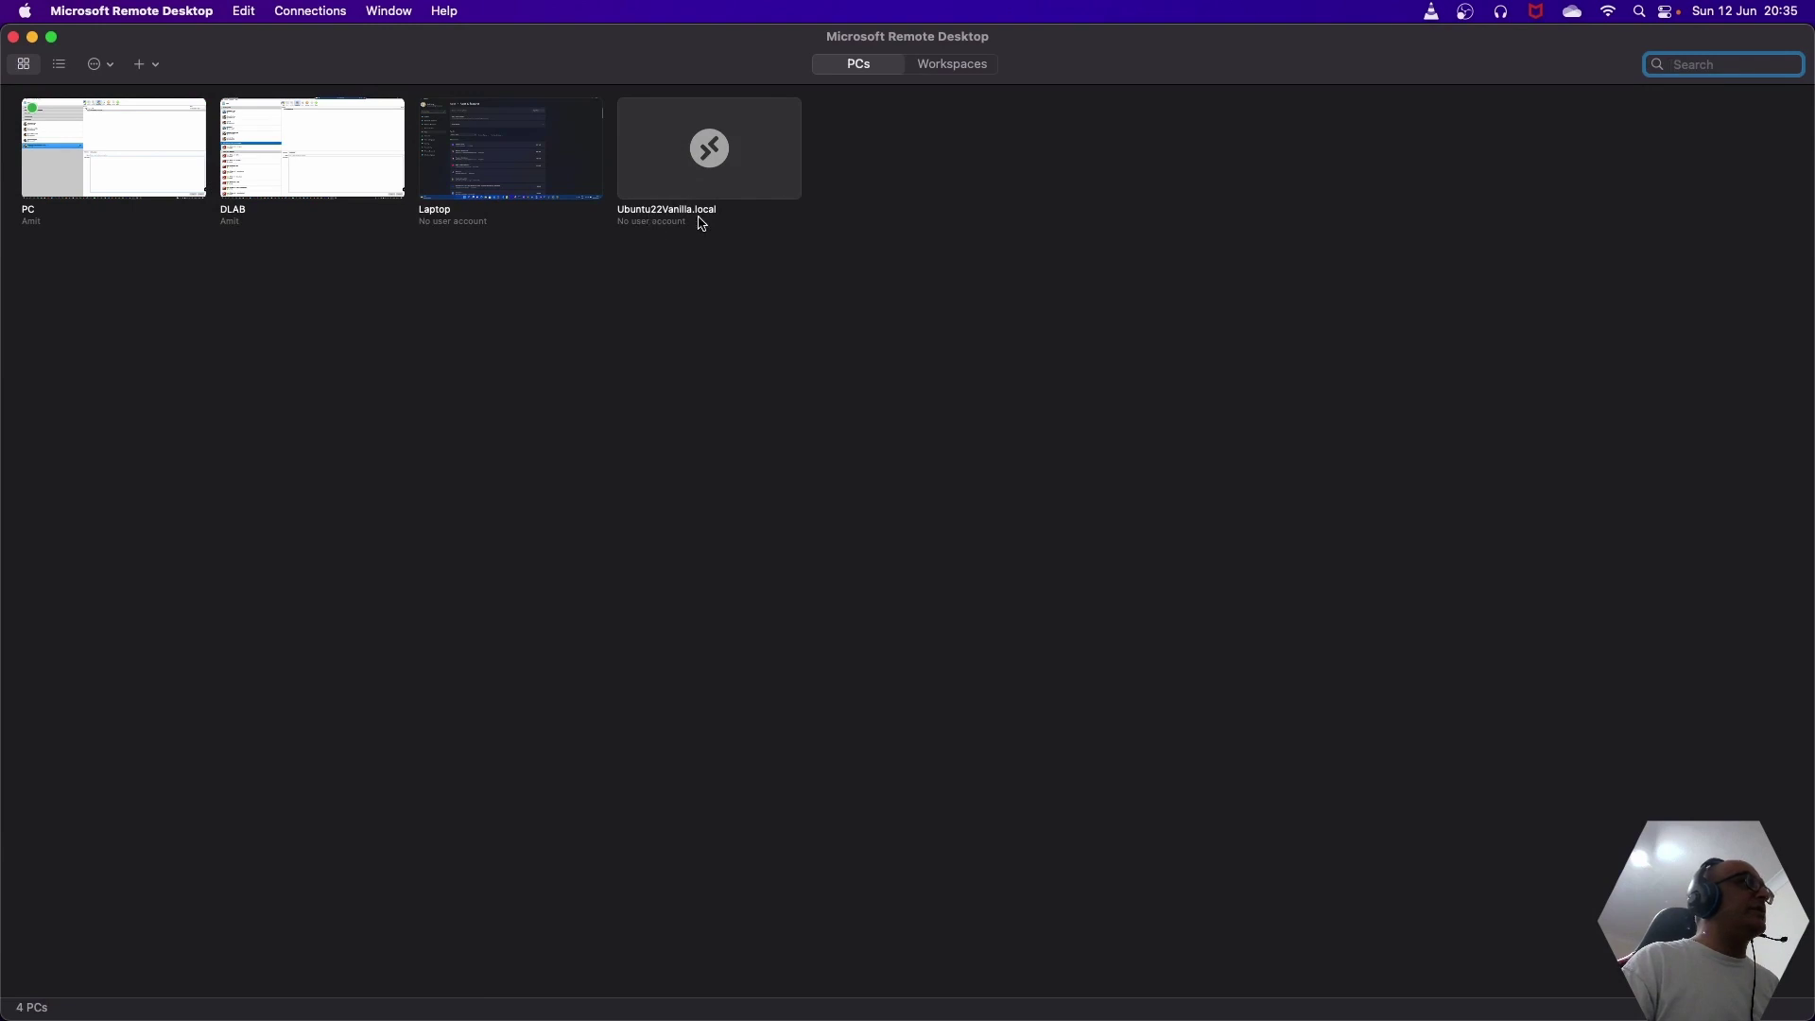
- Connect to Ubuntu22Vanilla.local using the account's username and password, accepting the unverified certificate
left_click(719, 170)
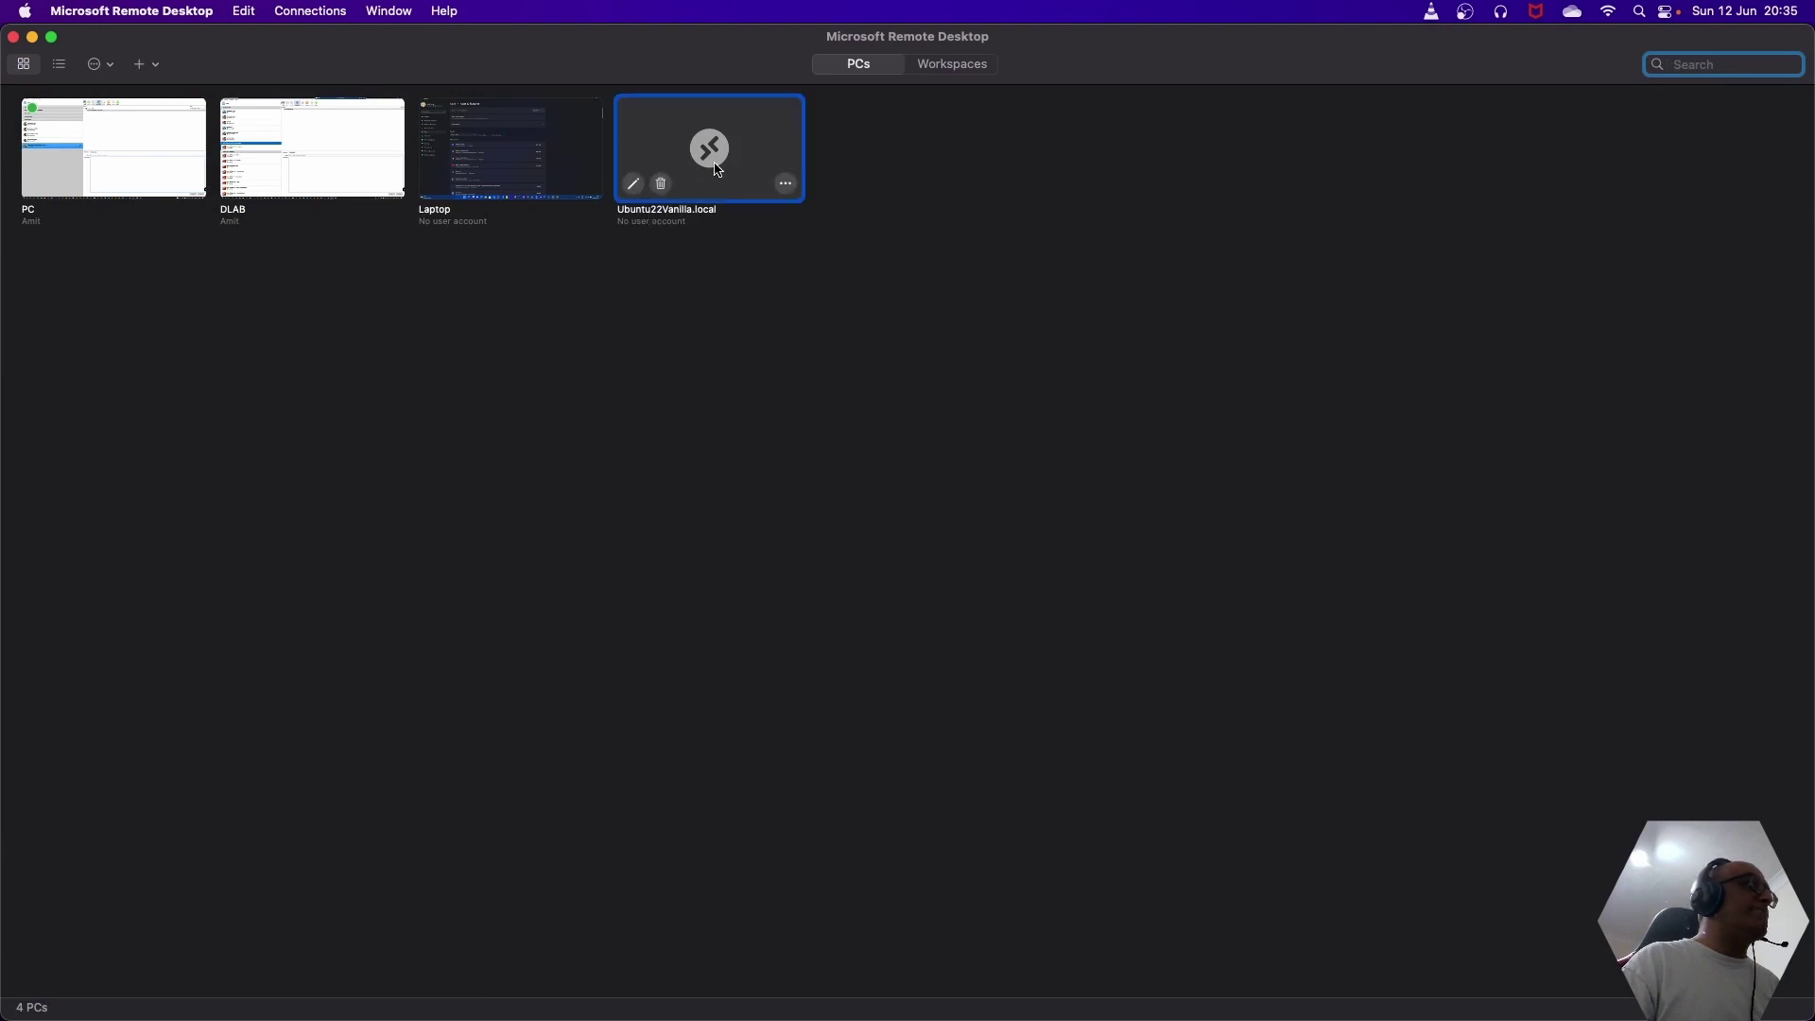
double_click(719, 170)
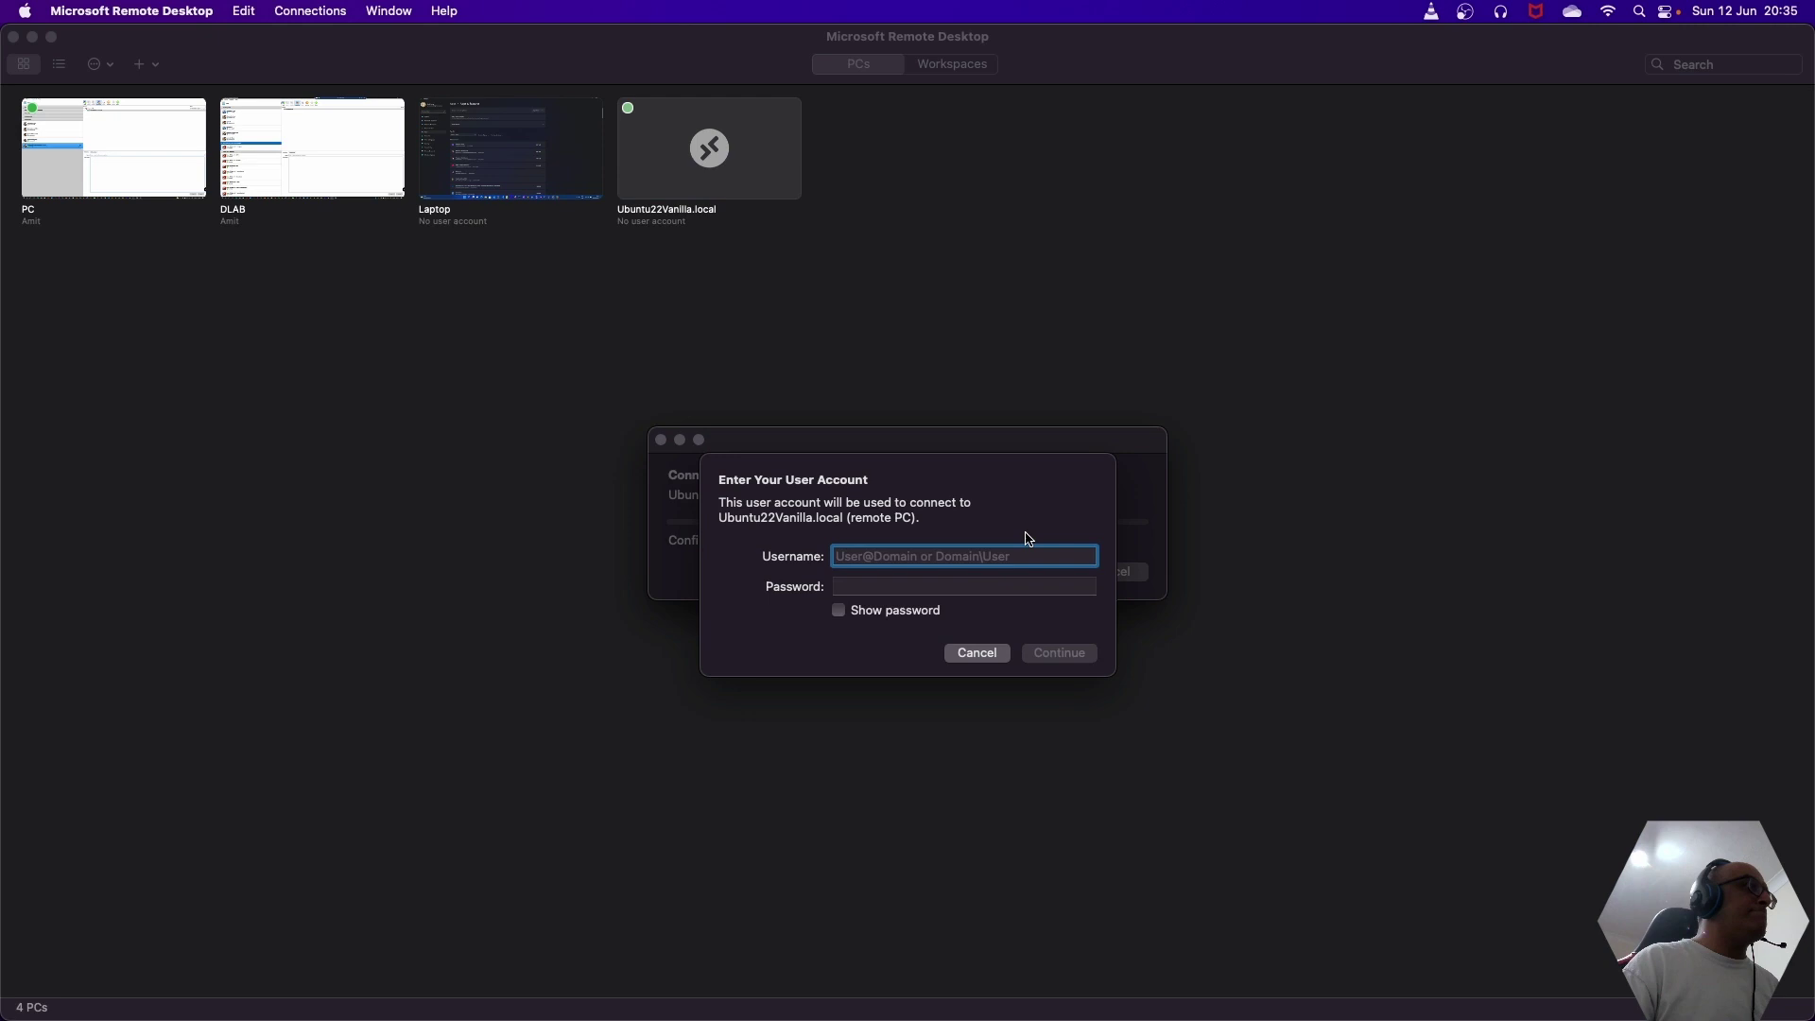
type("akaria")
key("Tab")
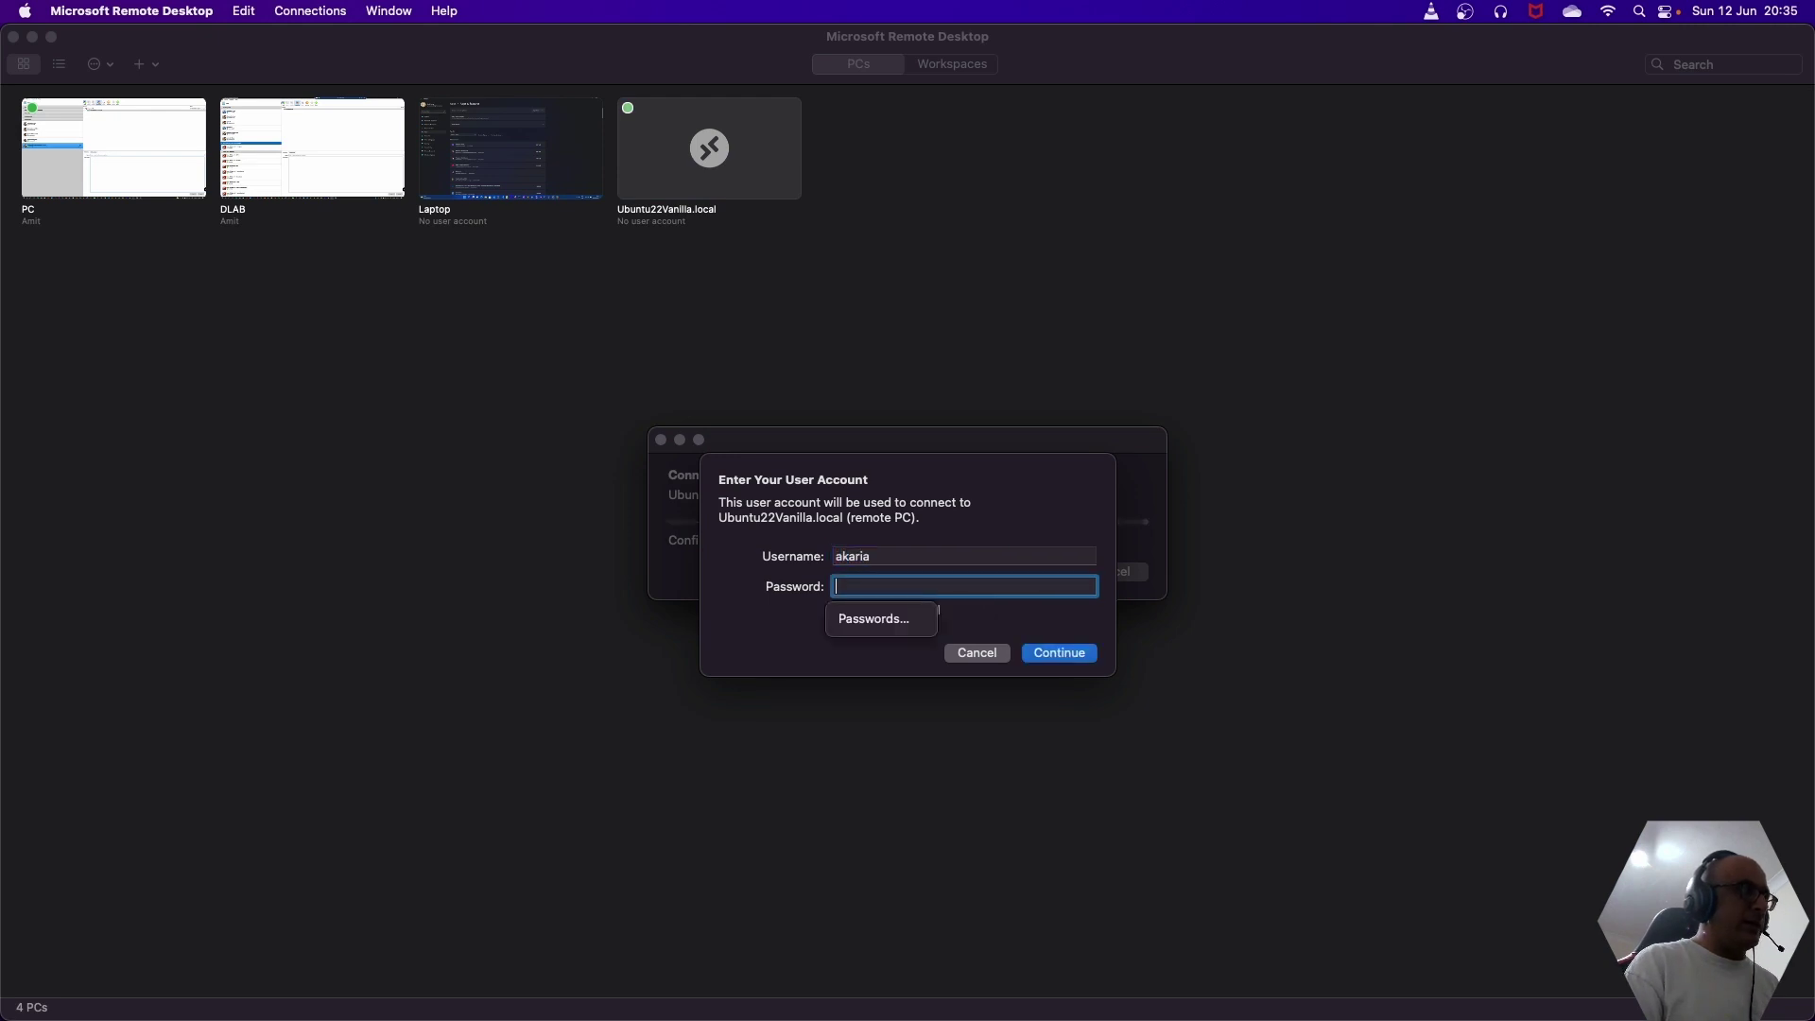
type("•••••")
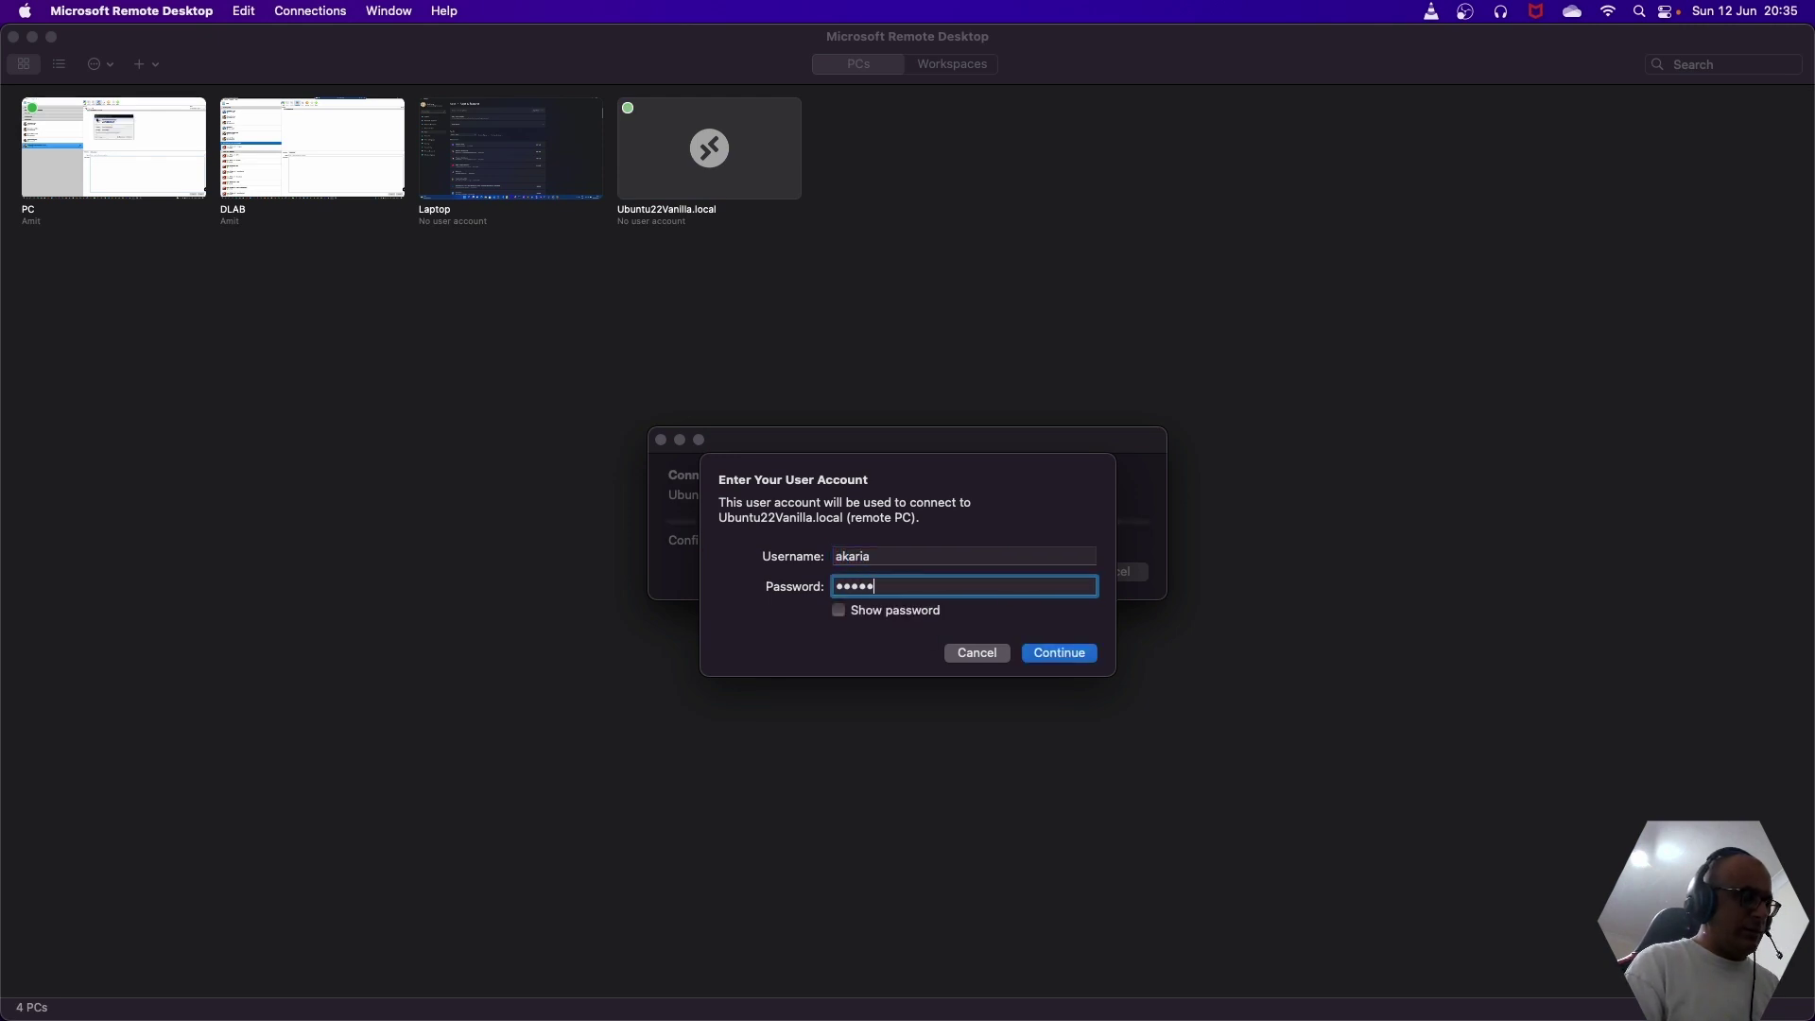
type("•••••")
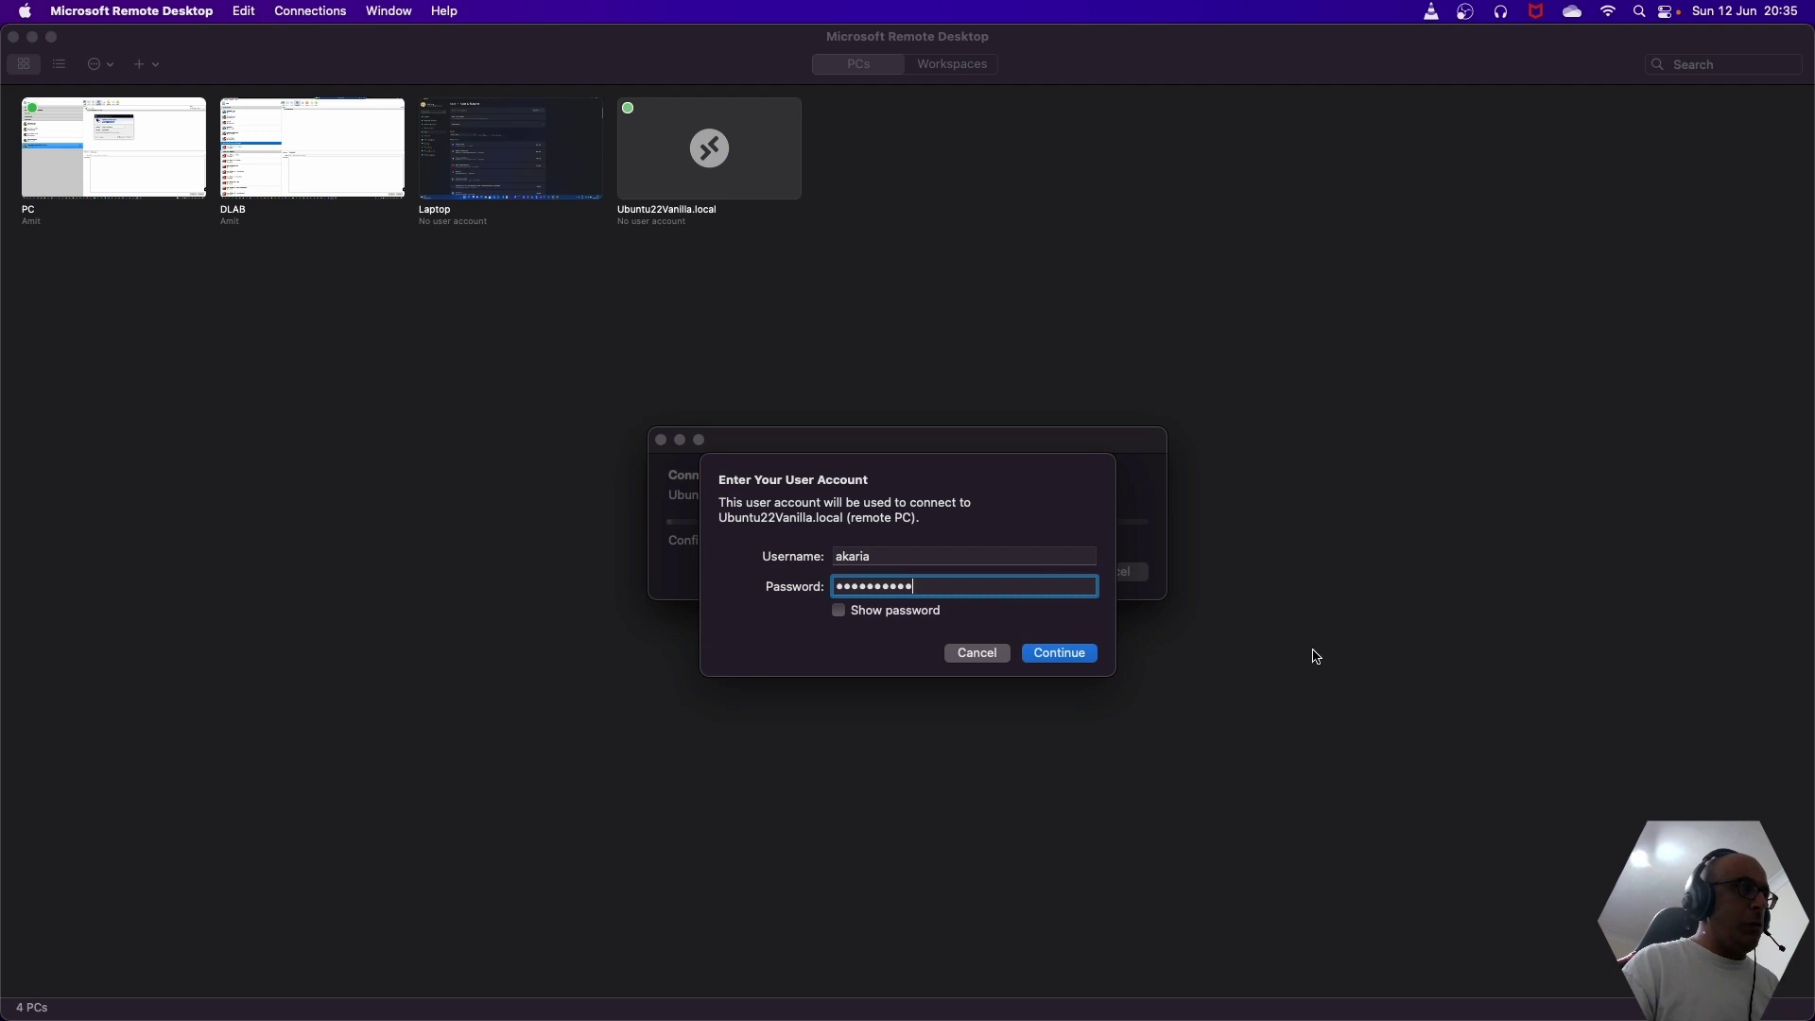
left_click(1046, 655)
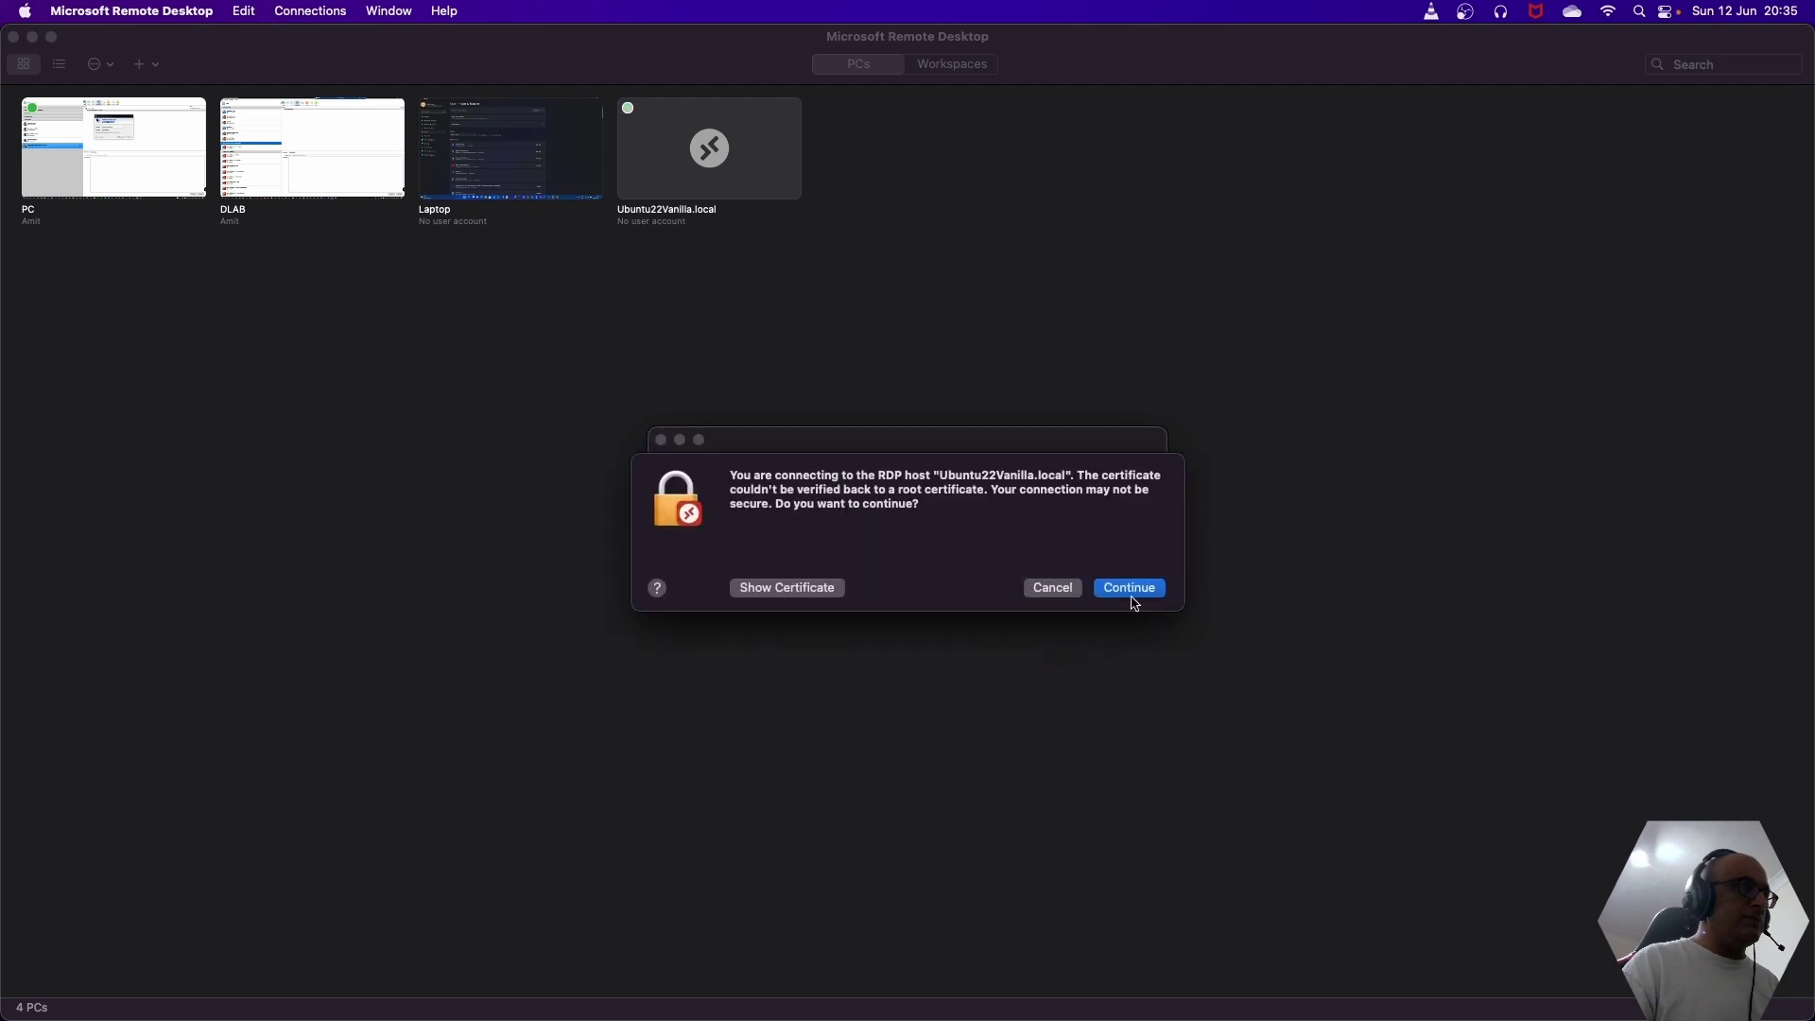
left_click(1131, 589)
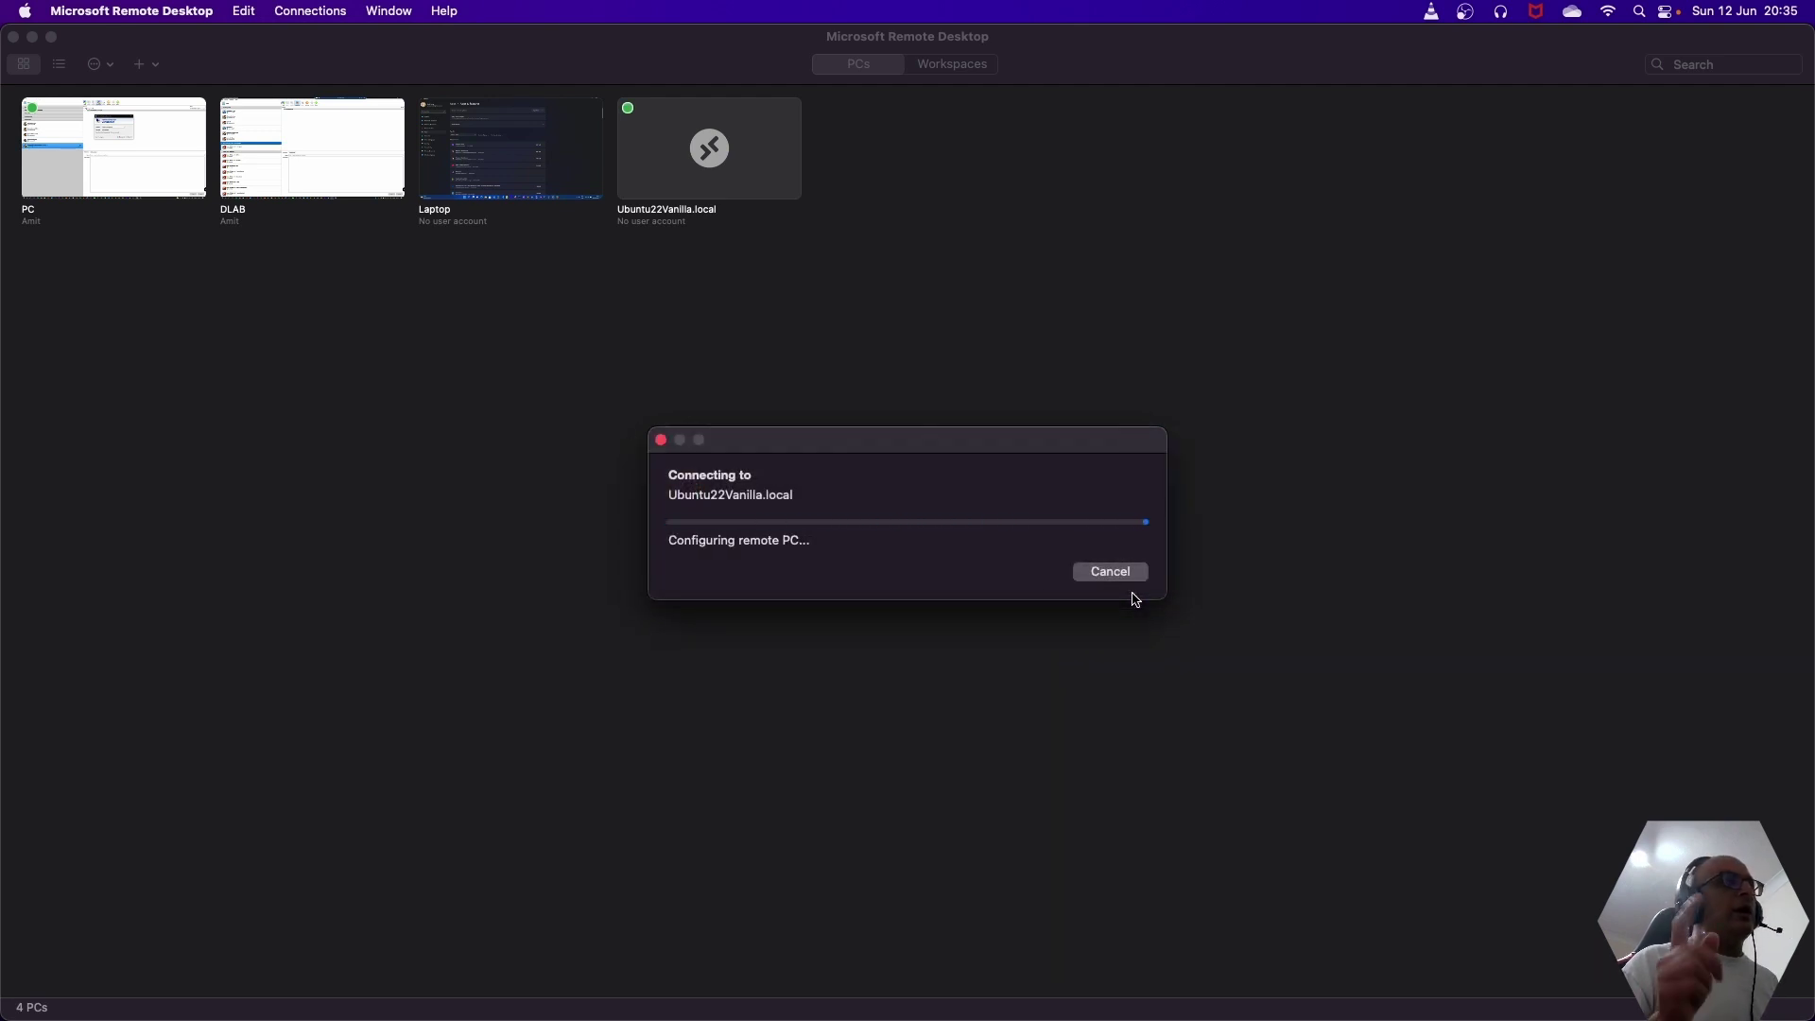